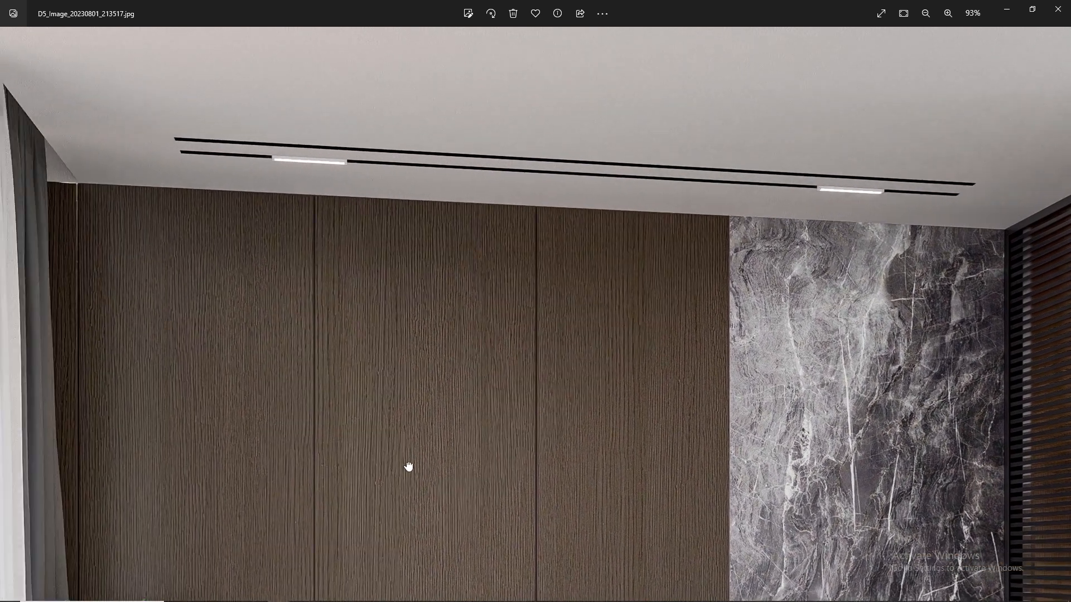
- Examine the finished bedroom render's ceiling lights, wall panels, window, curtains, plant and bed up close
drag(258, 470, 449, 337)
drag(348, 237, 490, 356)
drag(473, 311, 488, 177)
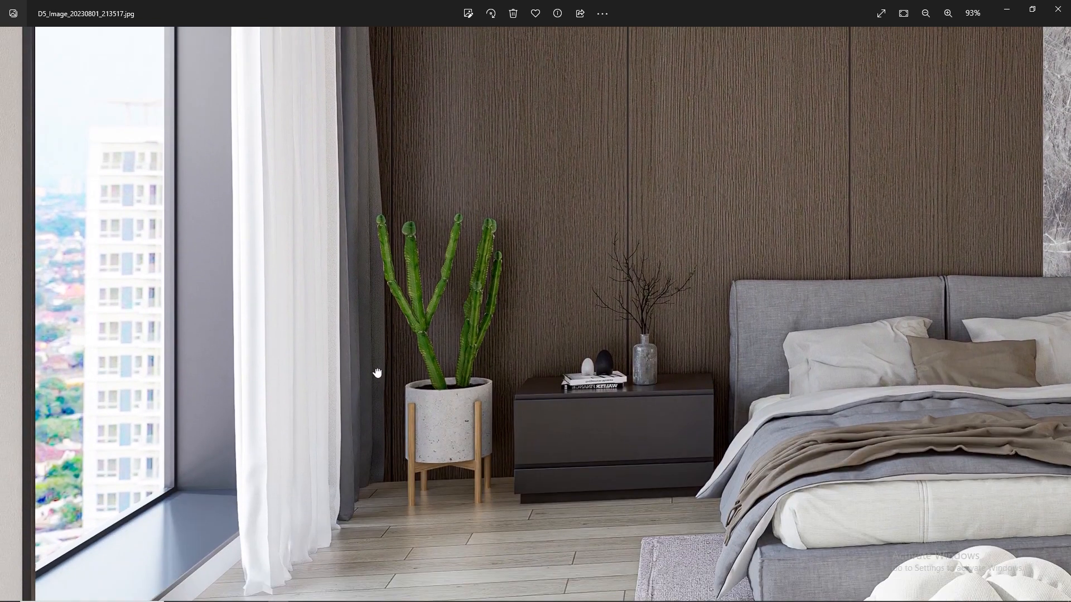
drag(375, 373, 321, 216)
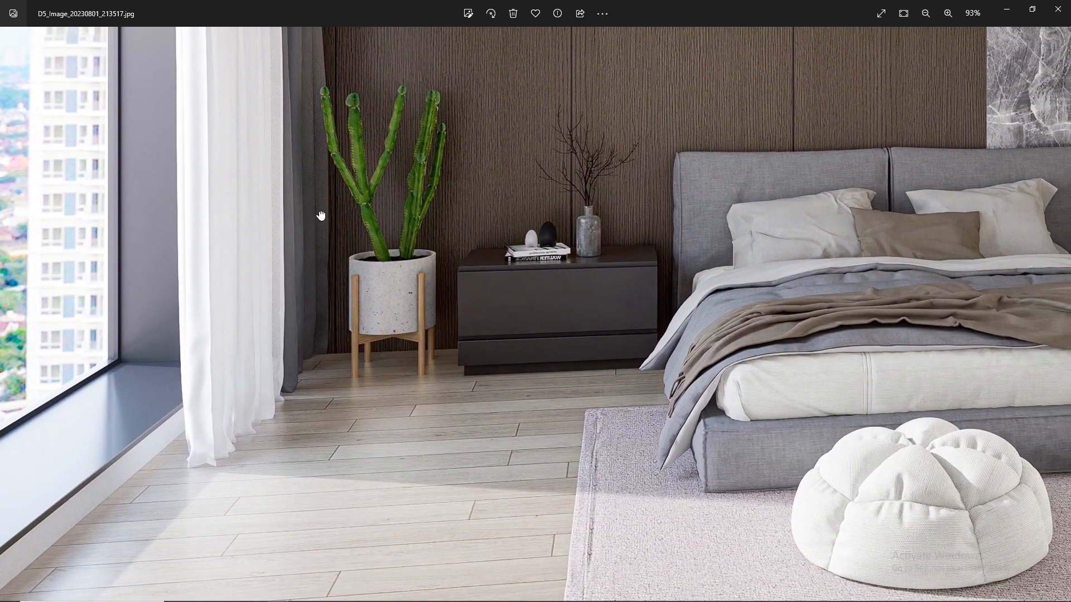
double_click(180, 336)
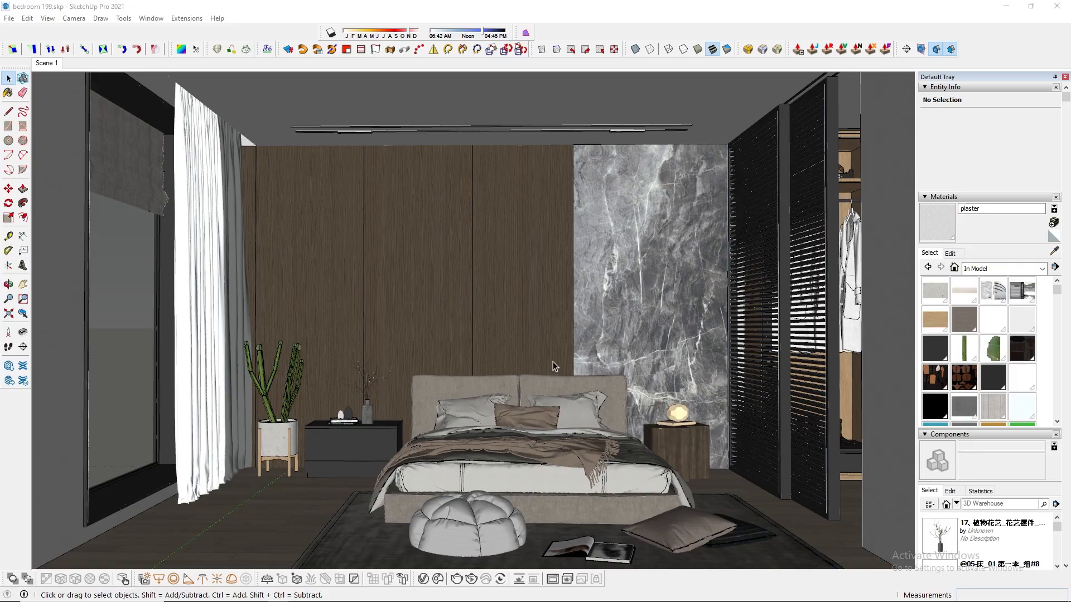
- Switch to SketchUp and inspect the bedroom model around the bed and louvred partition, returning to Scene 1
middle_drag(555, 366, 613, 365)
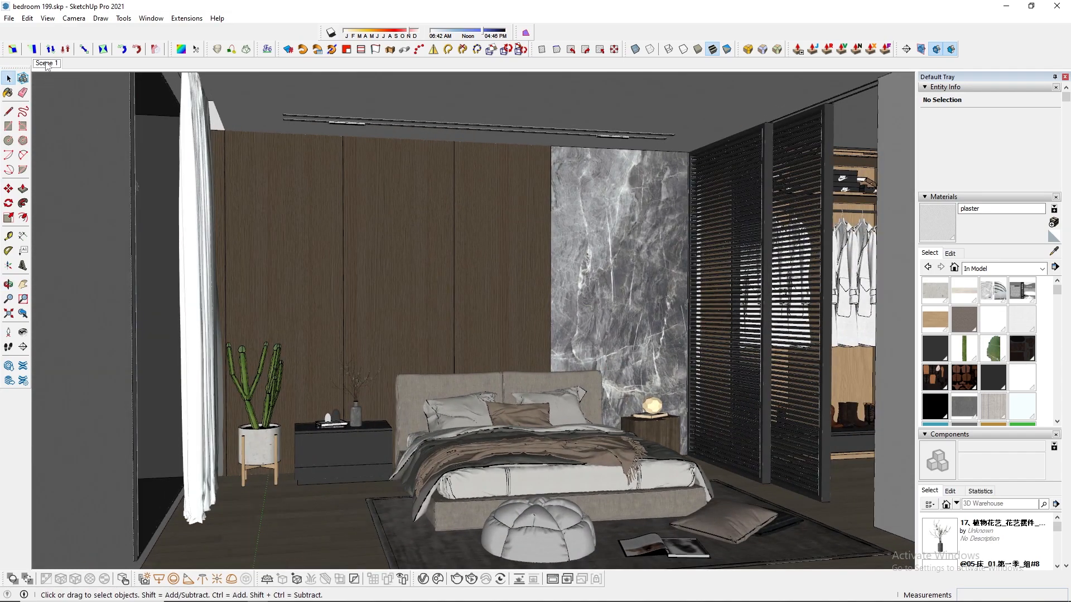
click(46, 64)
scroll(808, 392, up, 5)
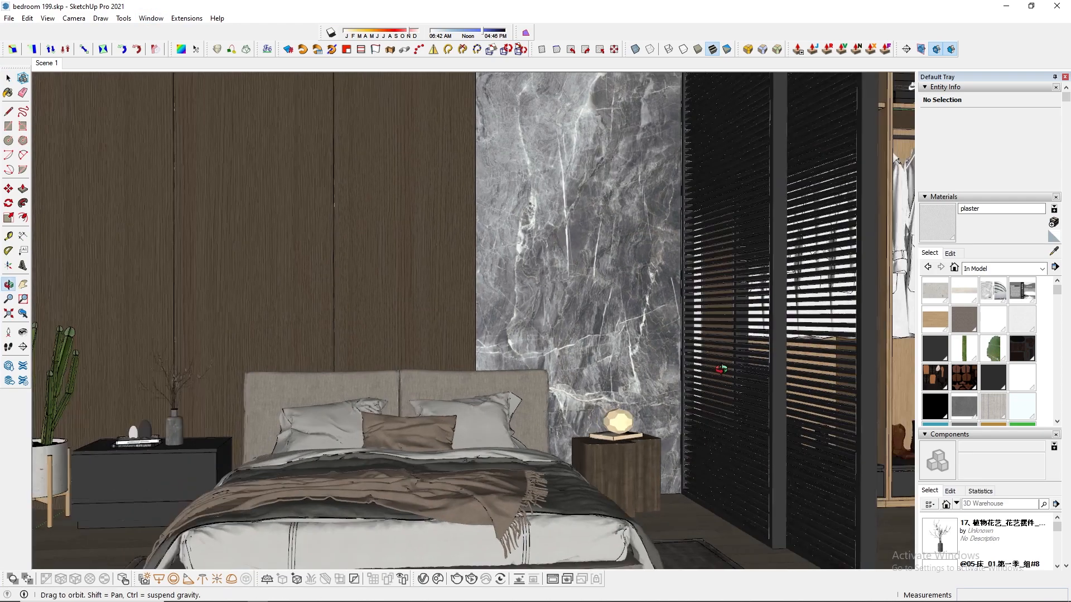
middle_drag(797, 368, 631, 365)
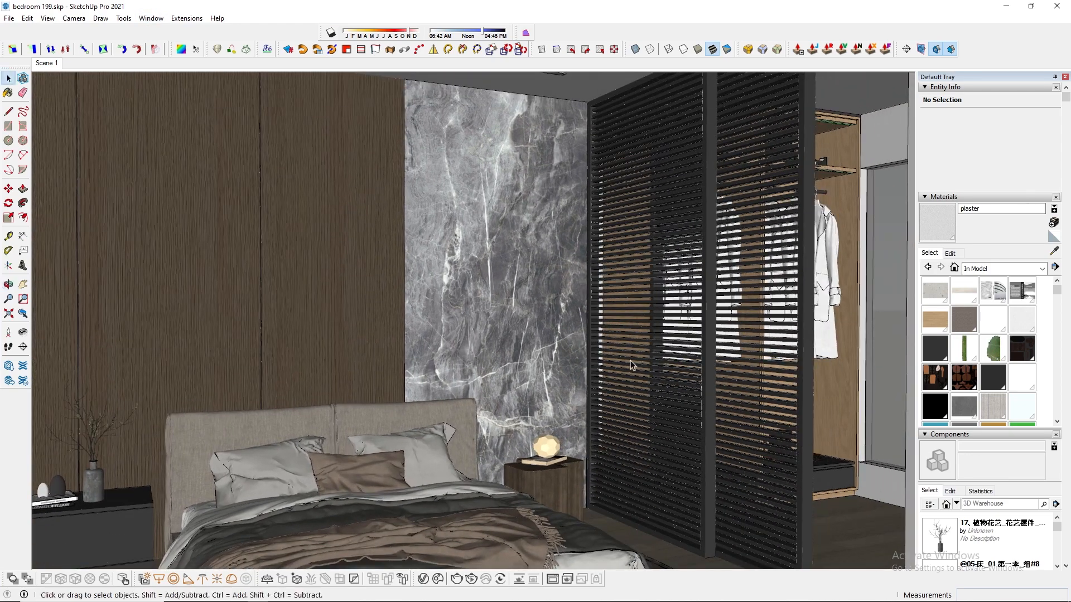
click(46, 64)
- Purge the unused items from the entire model using the model statistics
click(151, 18)
click(161, 76)
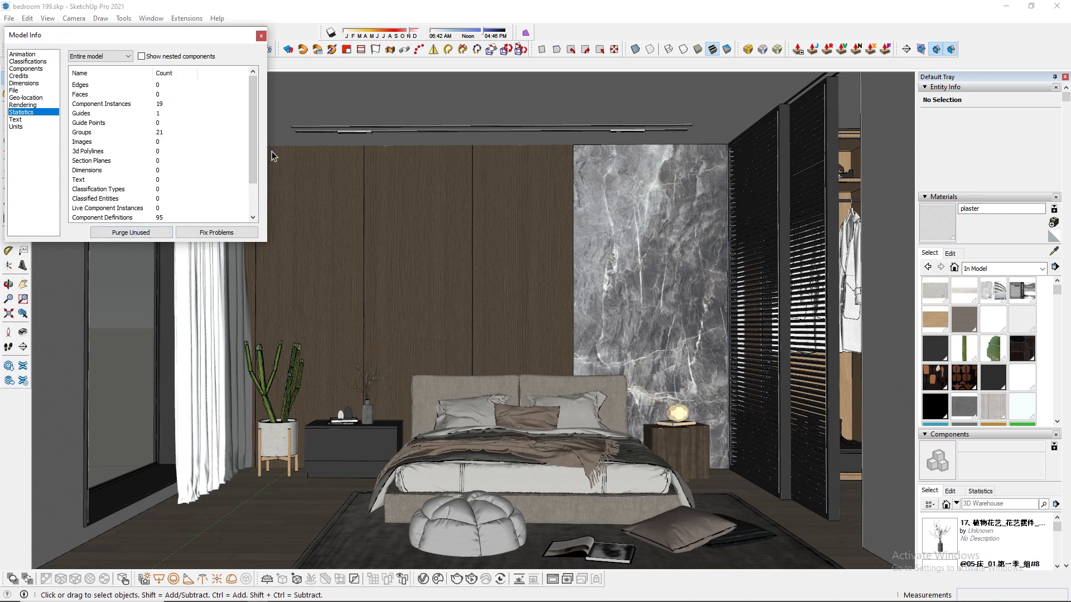
click(261, 36)
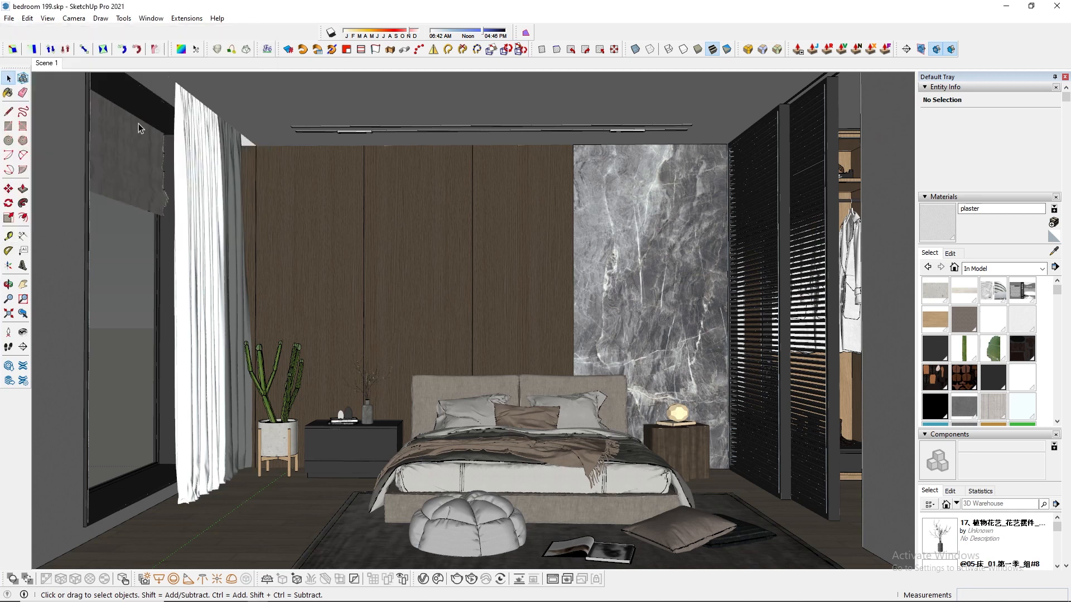
- Unhide all hidden objects in the model and save the file
click(27, 18)
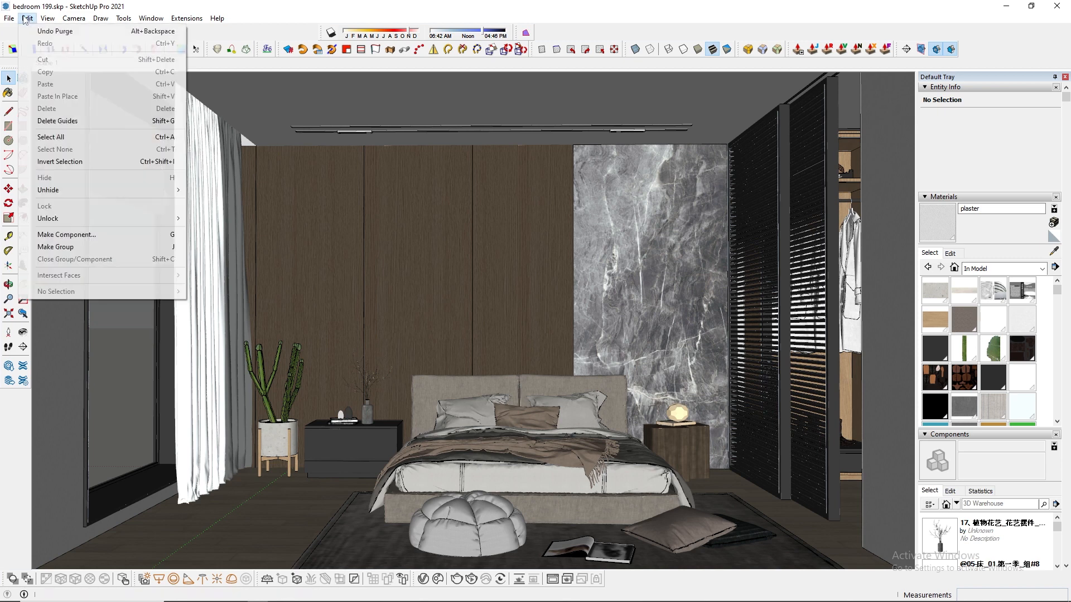
mouse_move(112, 190)
click(262, 214)
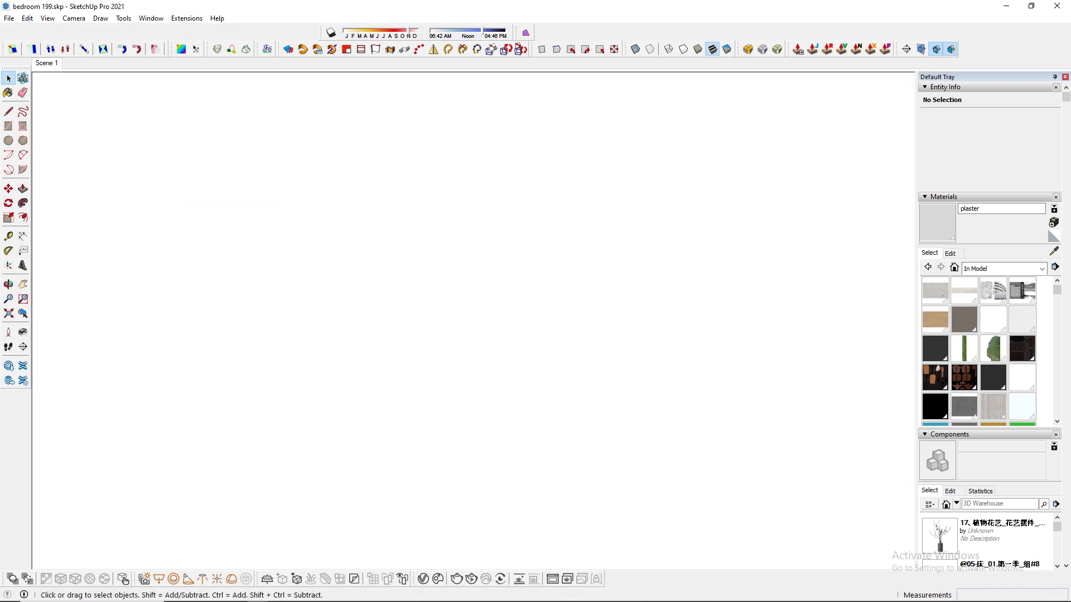
click(9, 19)
click(33, 85)
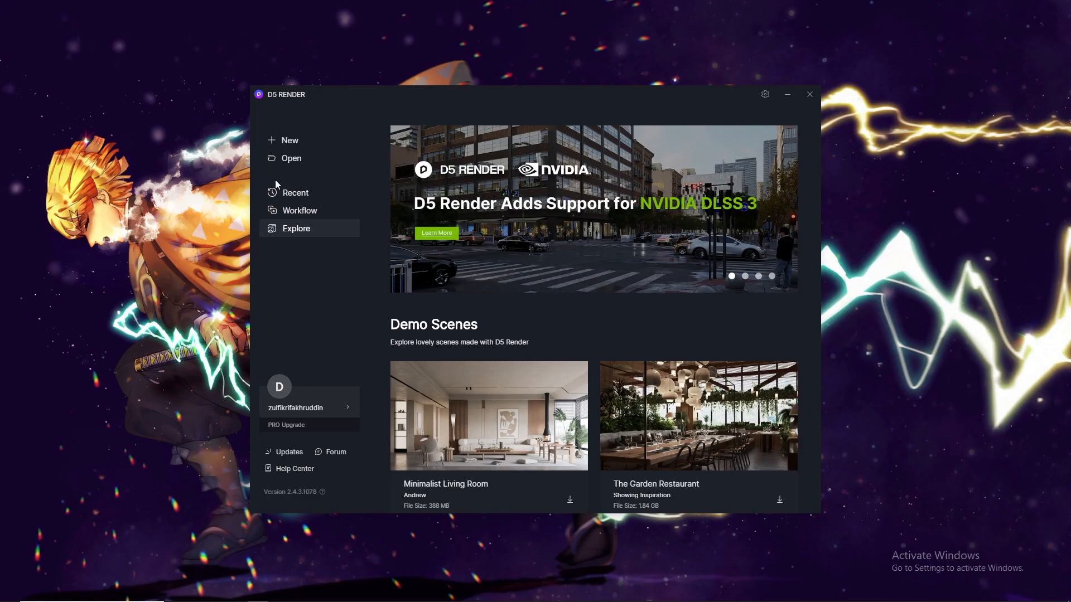
- Open the bedroom 199 model in D5 Render and set the navigation mode to Fly
click(286, 161)
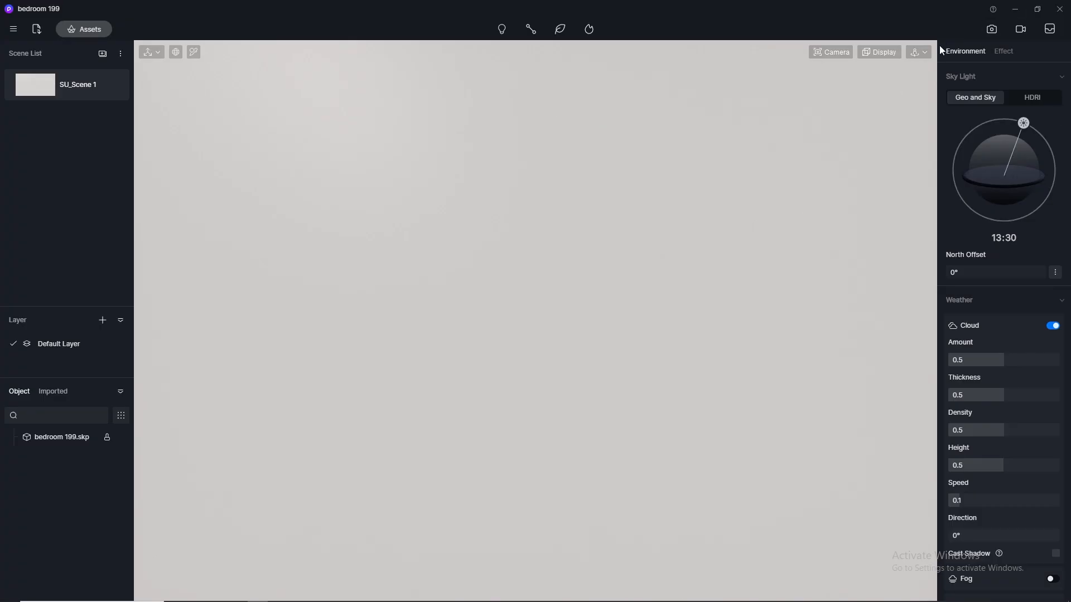
click(925, 53)
click(915, 86)
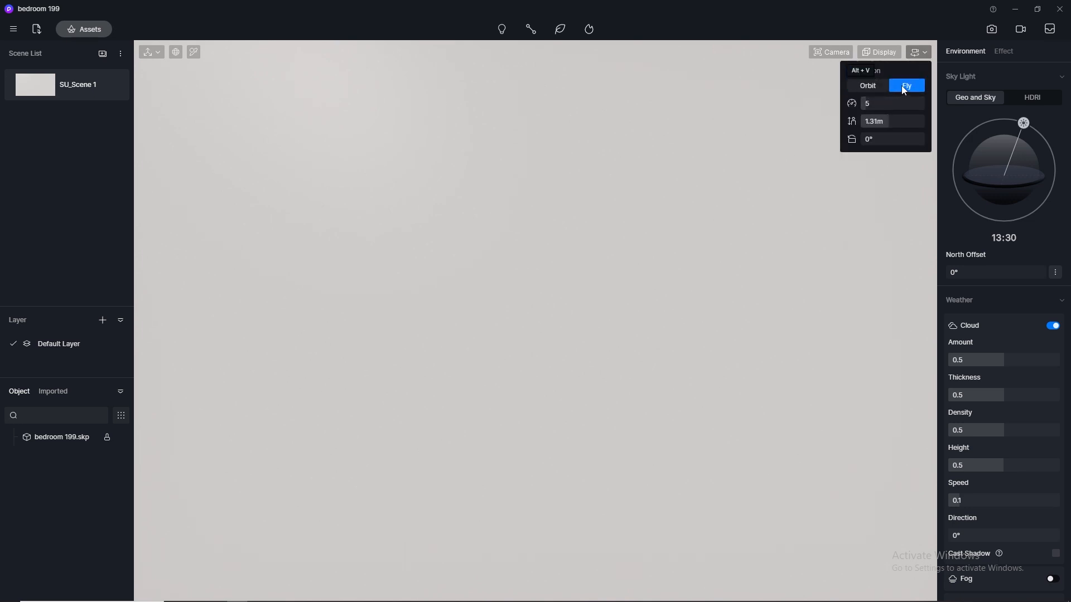
click(574, 299)
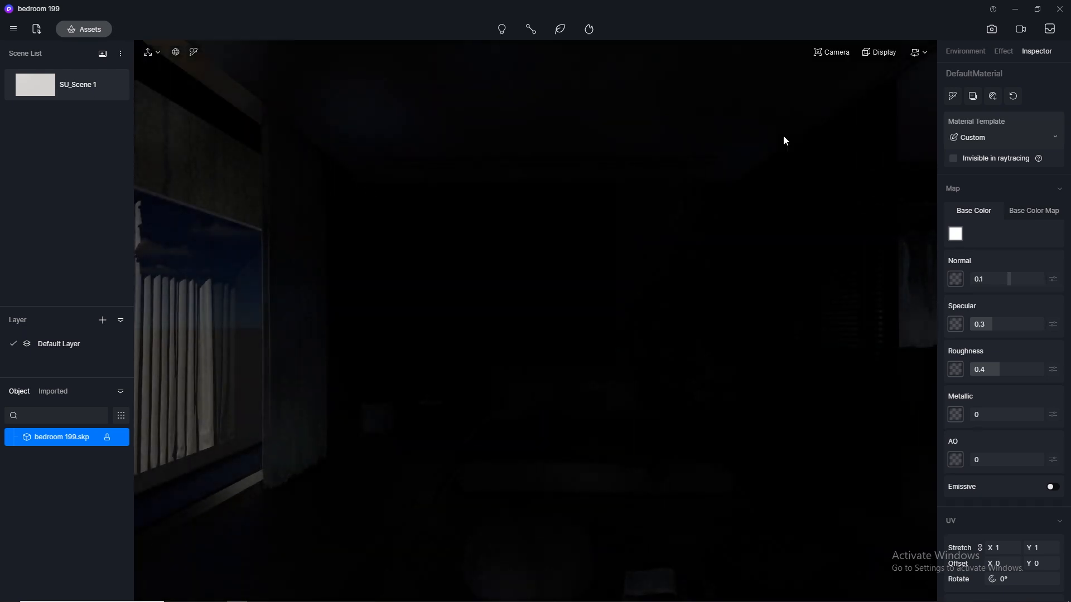
- Set up a still image render at the 2K preset size with an 80° horizontal field of view
click(991, 29)
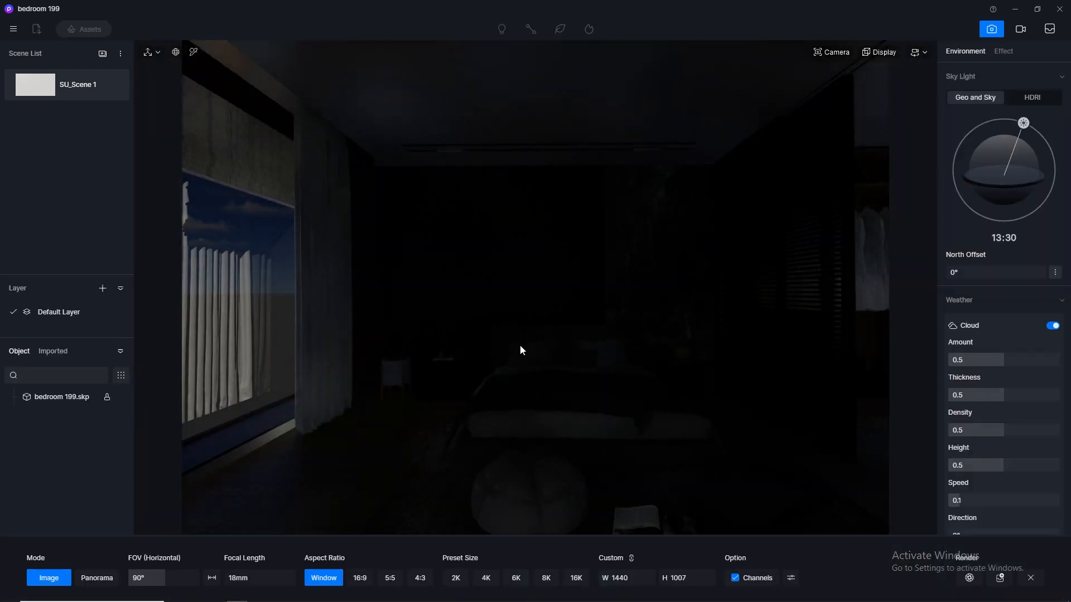
click(456, 578)
click(834, 51)
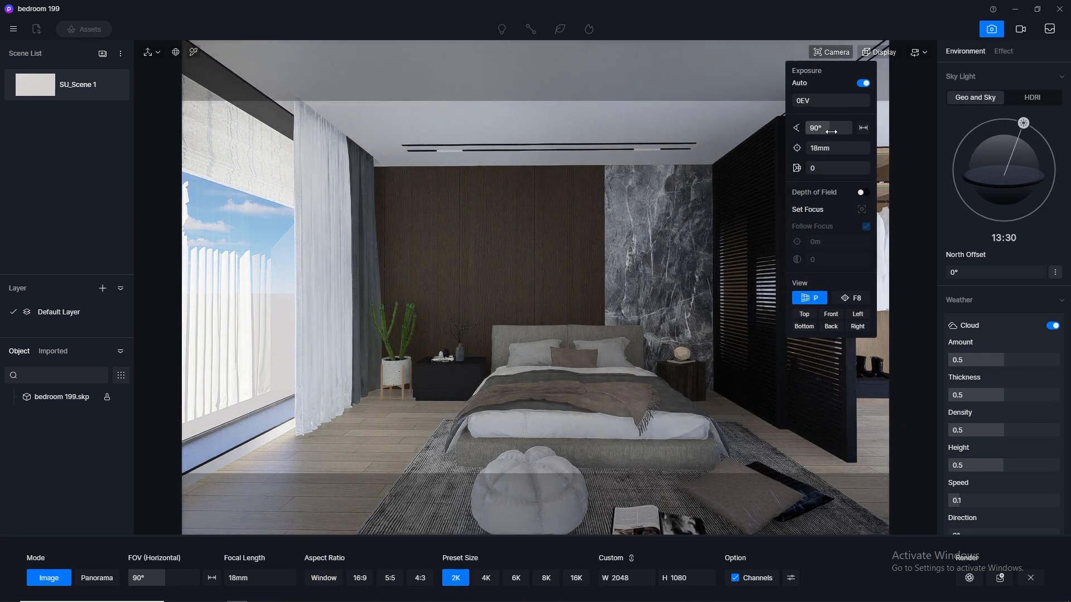
click(831, 128)
text(8)
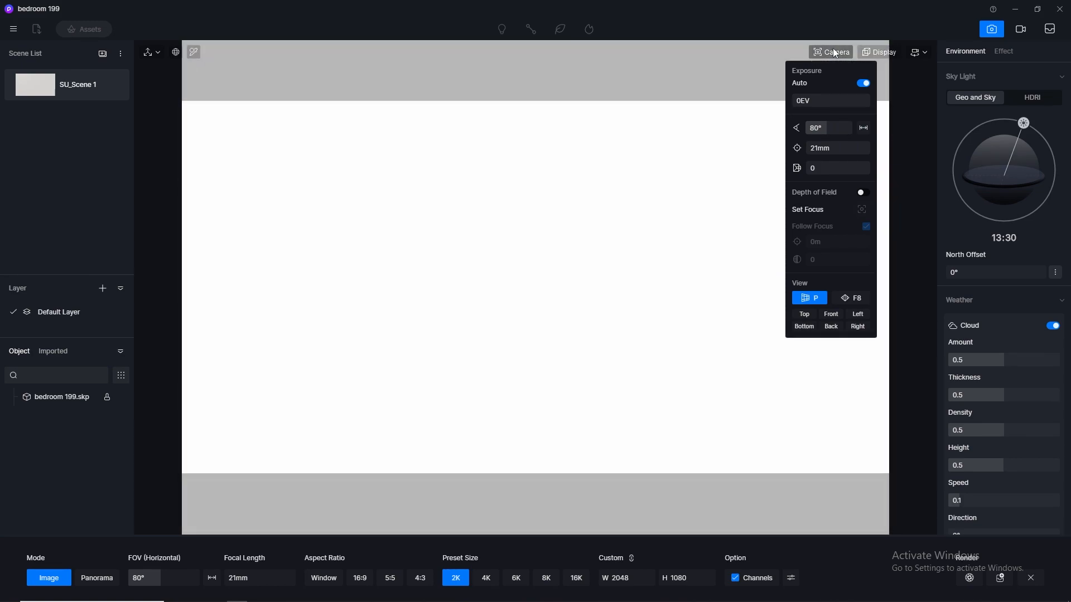
- Set the camera's clipping distance to 182.4 so the view cuts through the near wall
click(833, 51)
click(833, 54)
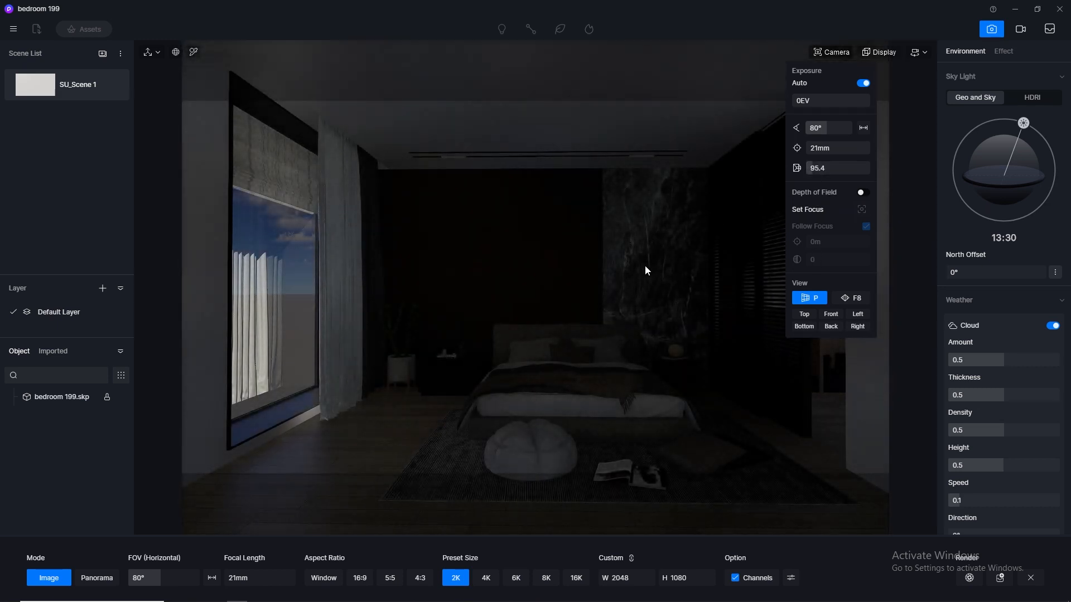
scroll(645, 269, down, 1)
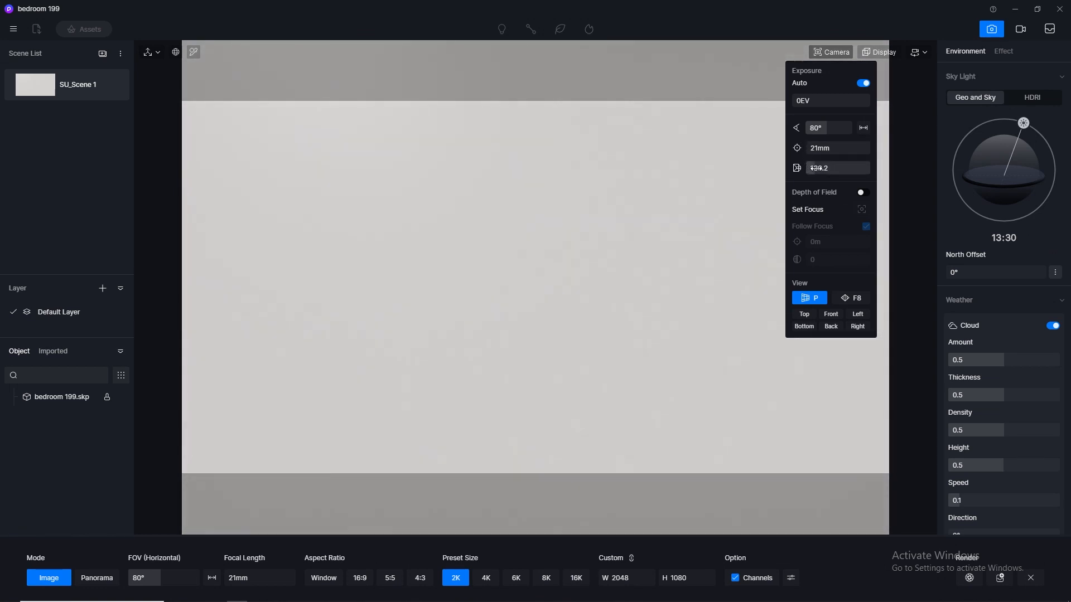
drag(813, 168, 816, 167)
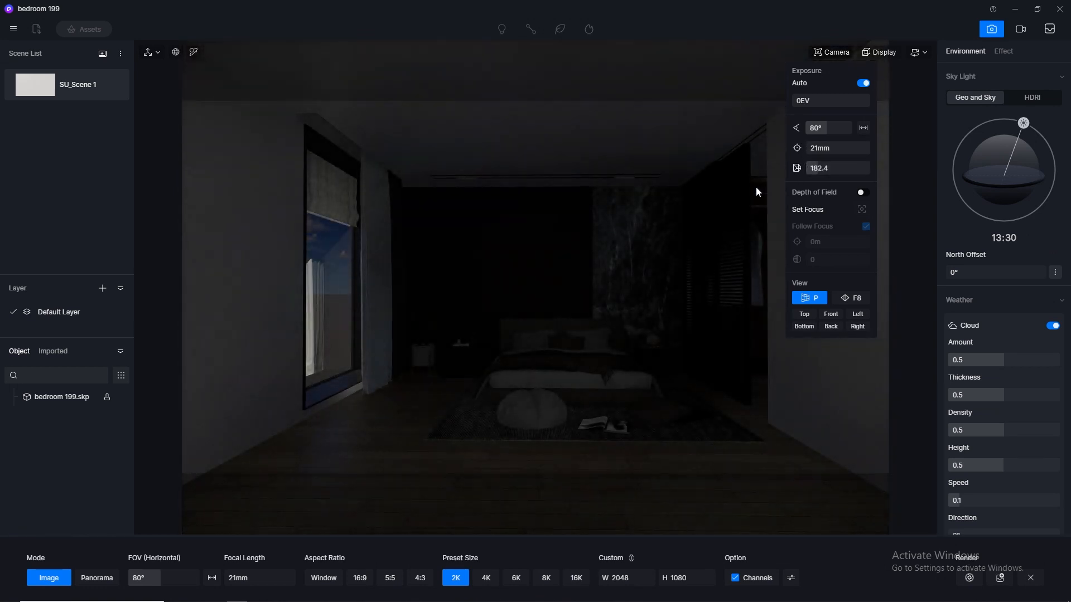
- Reposition and turn the camera to frame the bedroom at a slight angle, from the window to the wardrobe
scroll(673, 225, down, 3)
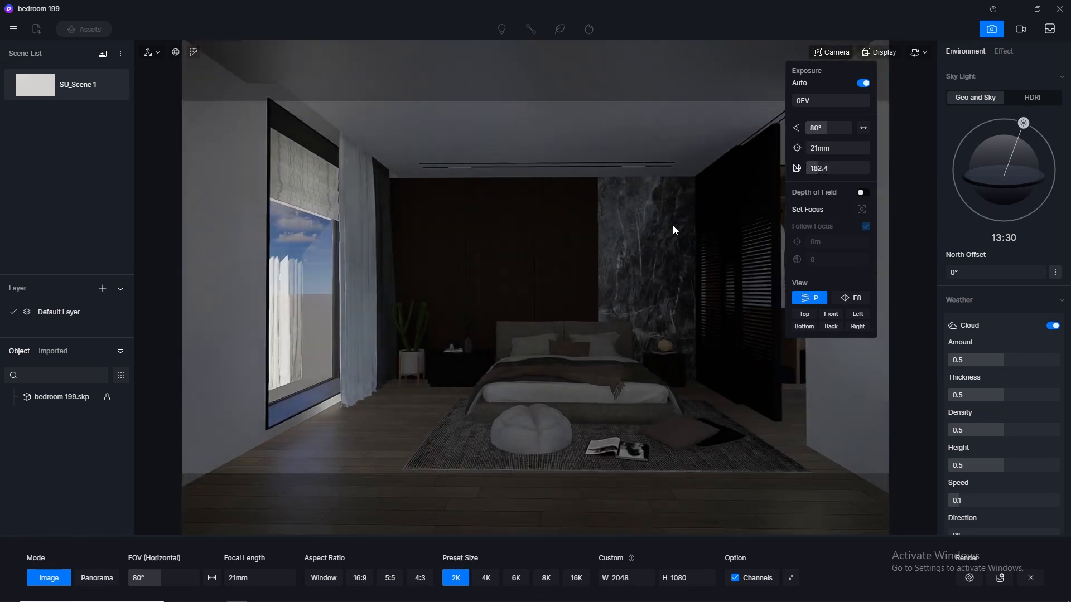
right_drag(586, 249, 644, 252)
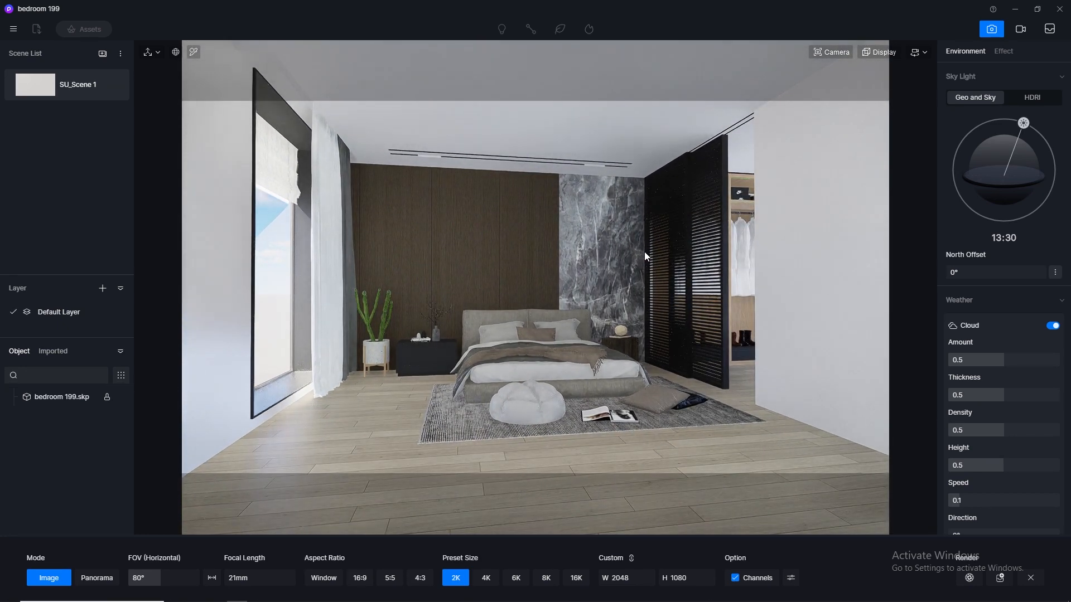
scroll(644, 252, up, 3)
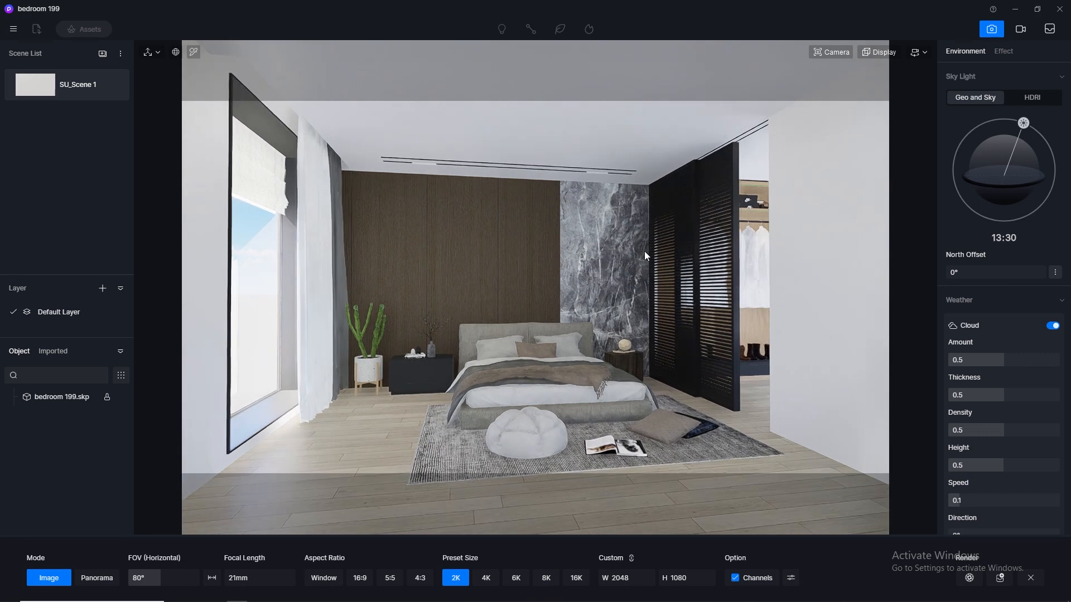
- Set the Fly speed to 1 and fine-tune the camera position so the bed sits centrally between window and wardrobe
click(924, 52)
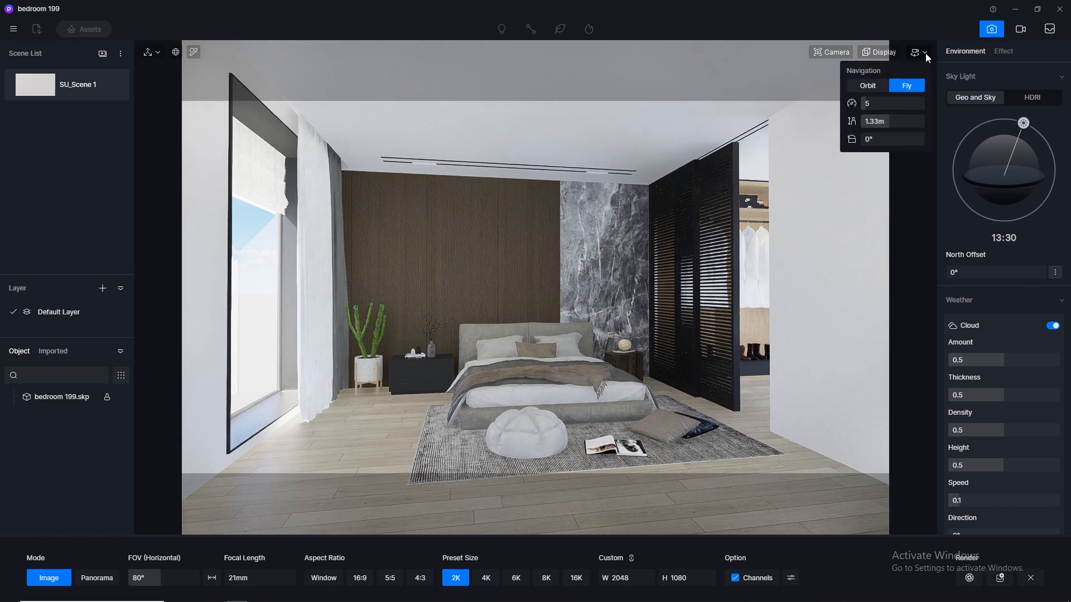
click(886, 102)
key(w)
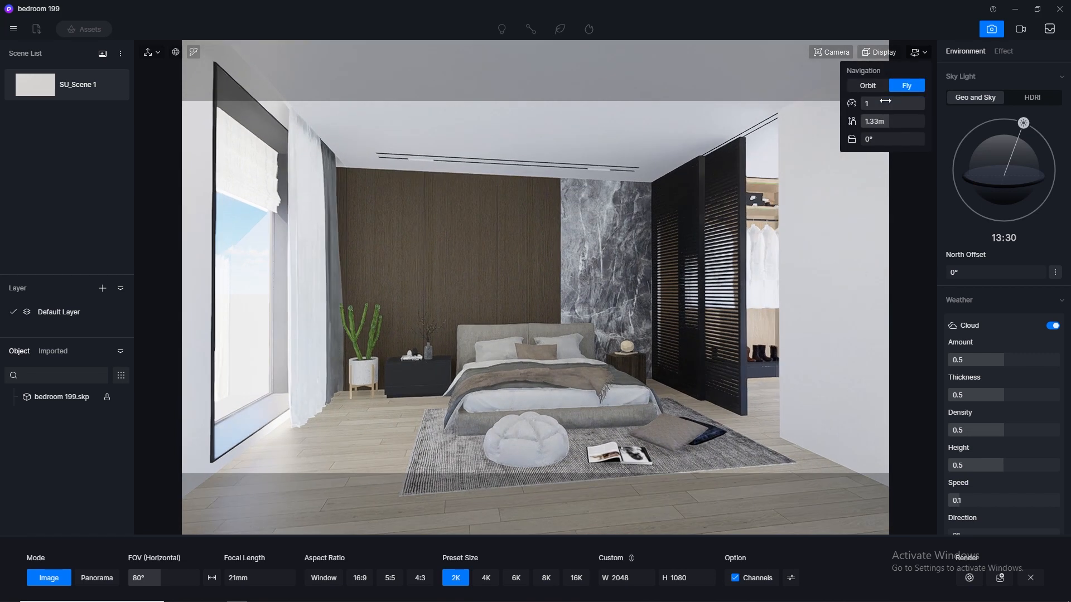
key(w)
key(s)
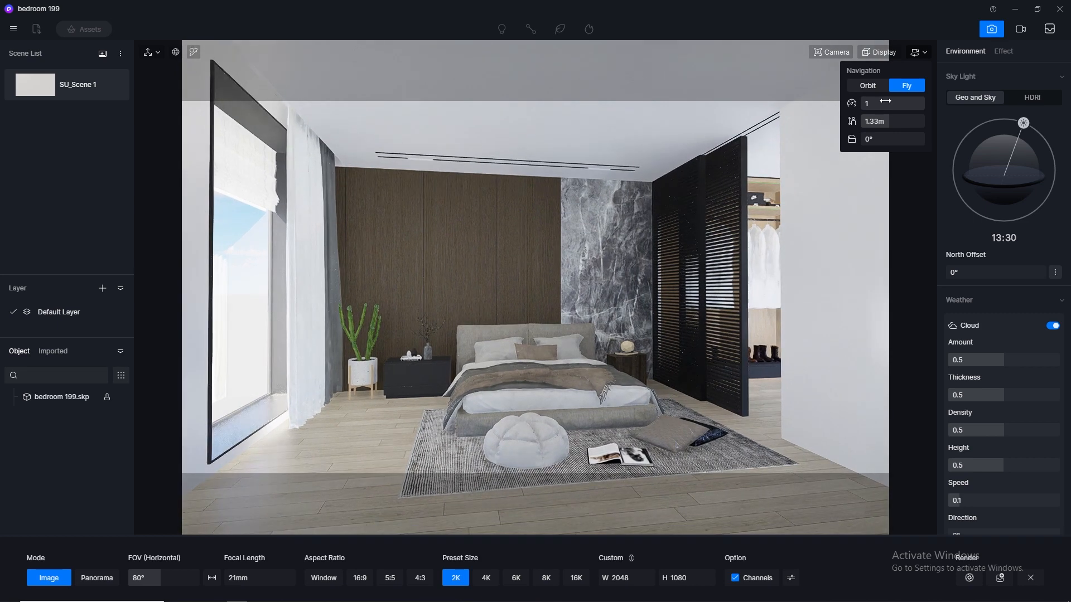
key(a)
key(a)
key(a)
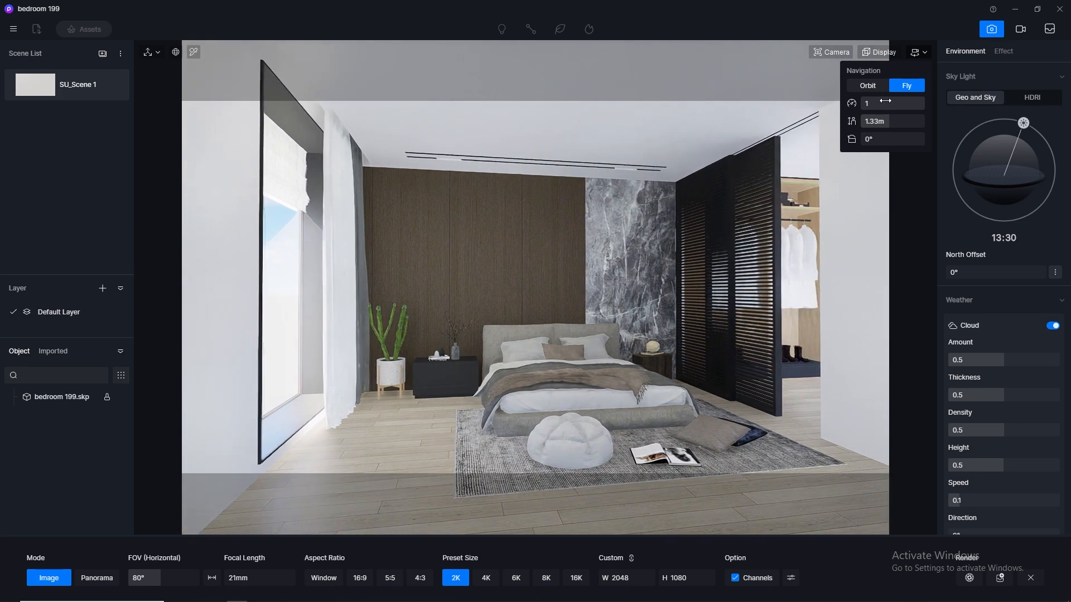
key(d)
key(d)
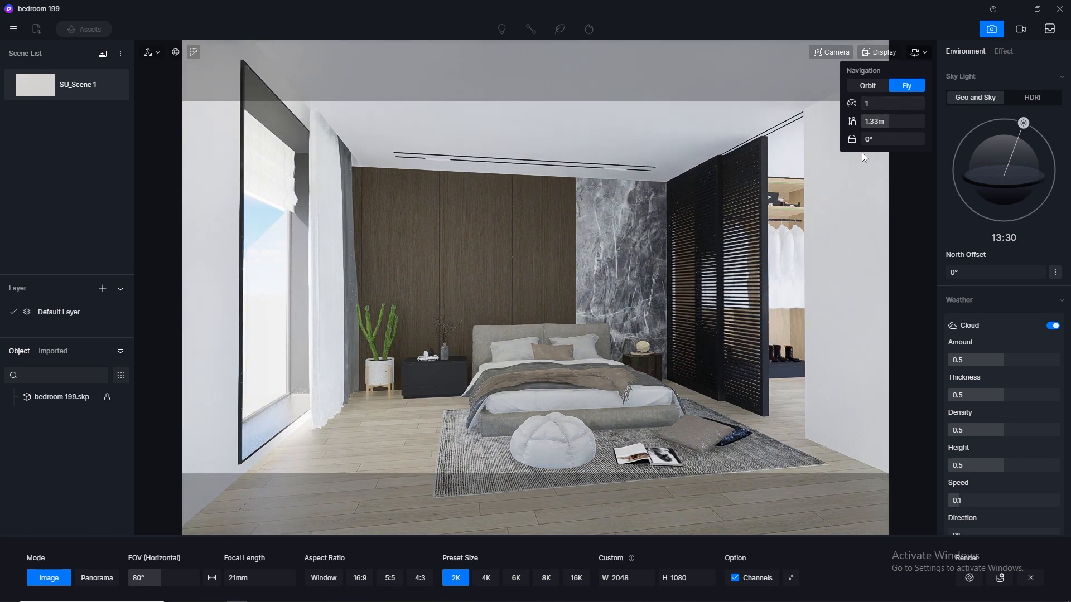
key(w)
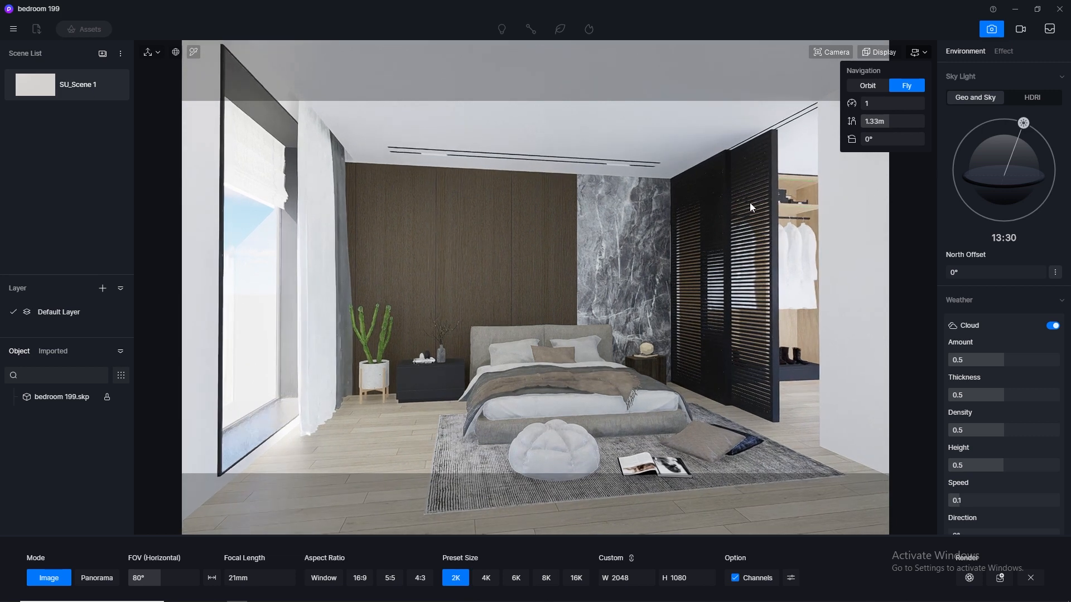
key(d)
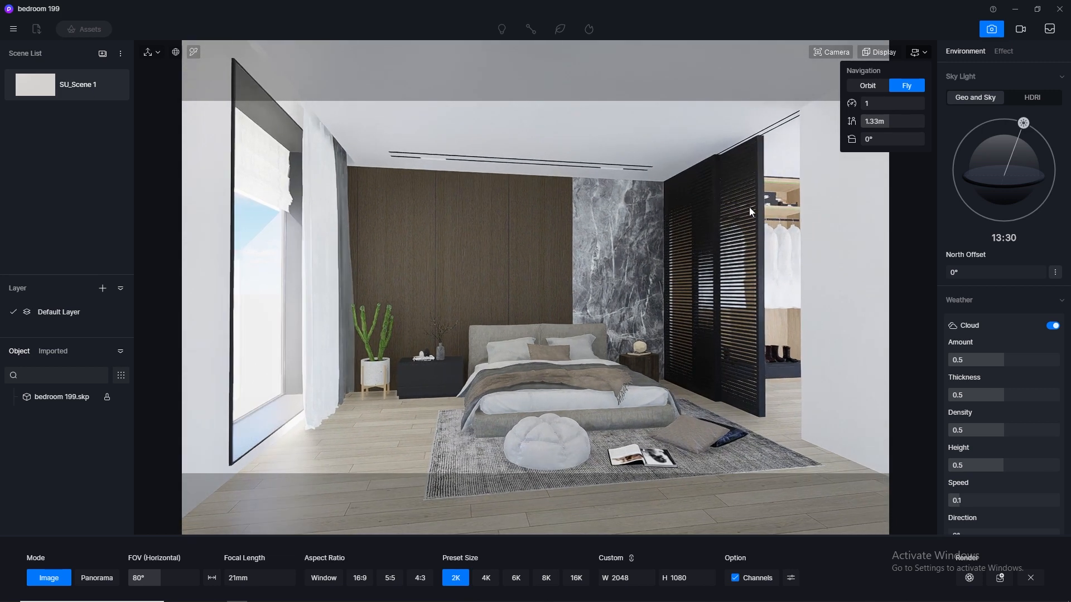
key(a)
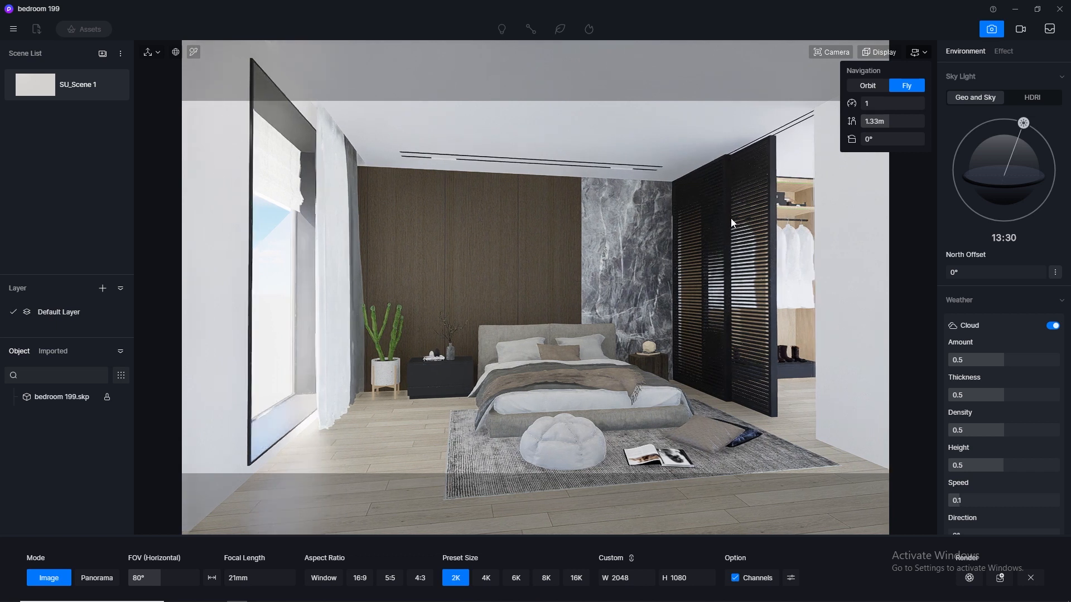
key(d)
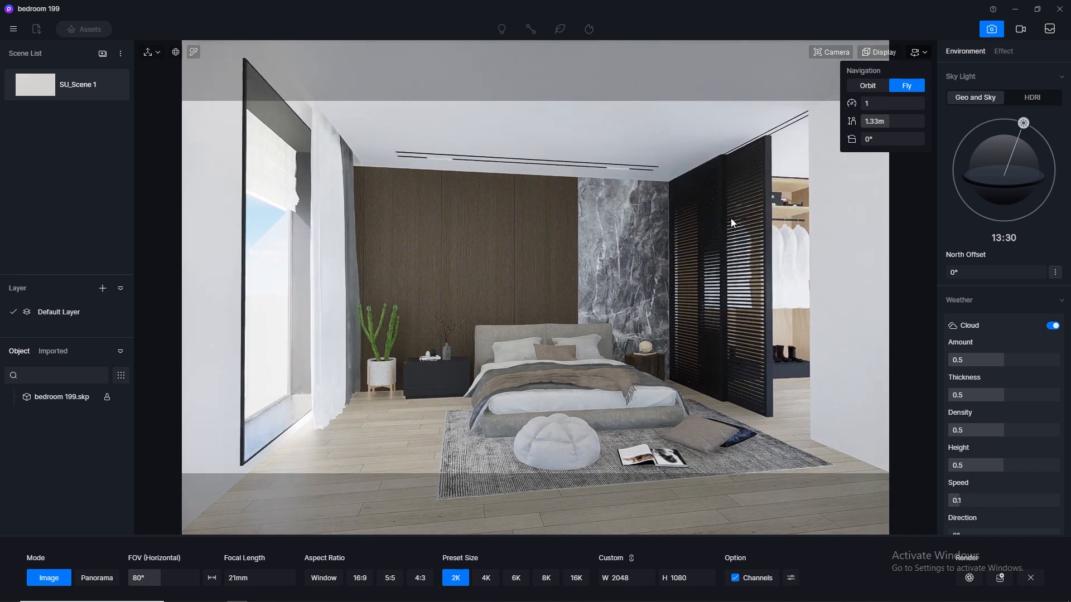
- Update SU_Scene 1 with the current view and switch the camera to two-point perspective
click(113, 86)
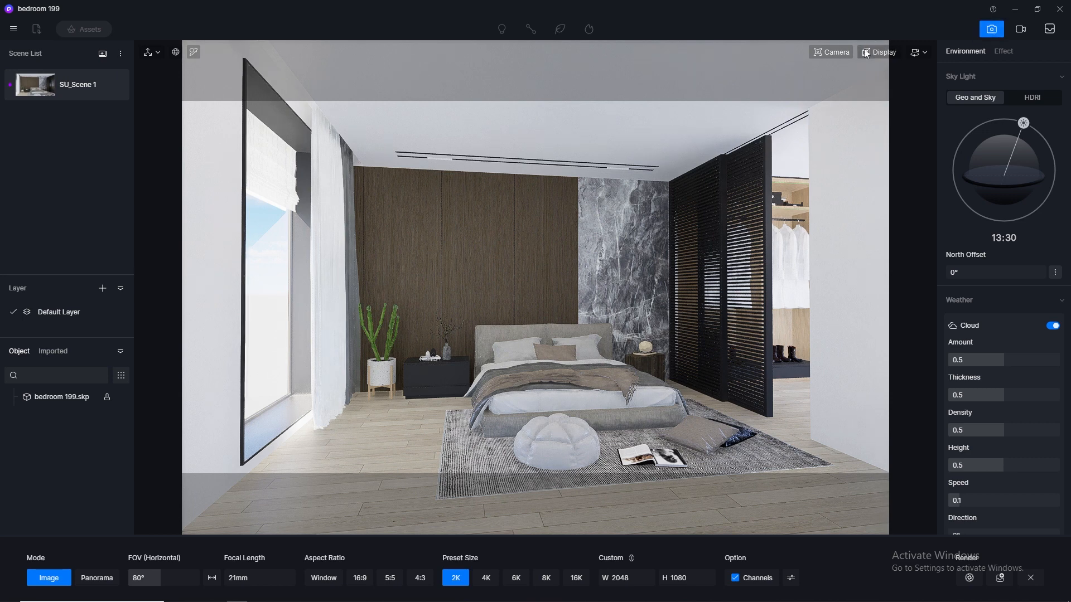
click(831, 52)
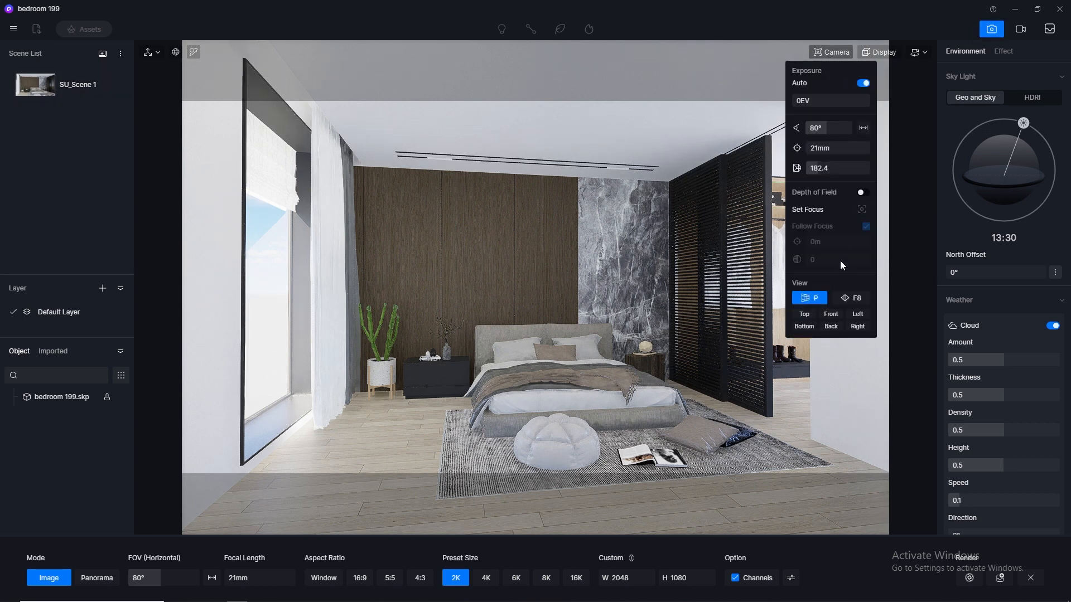
click(853, 299)
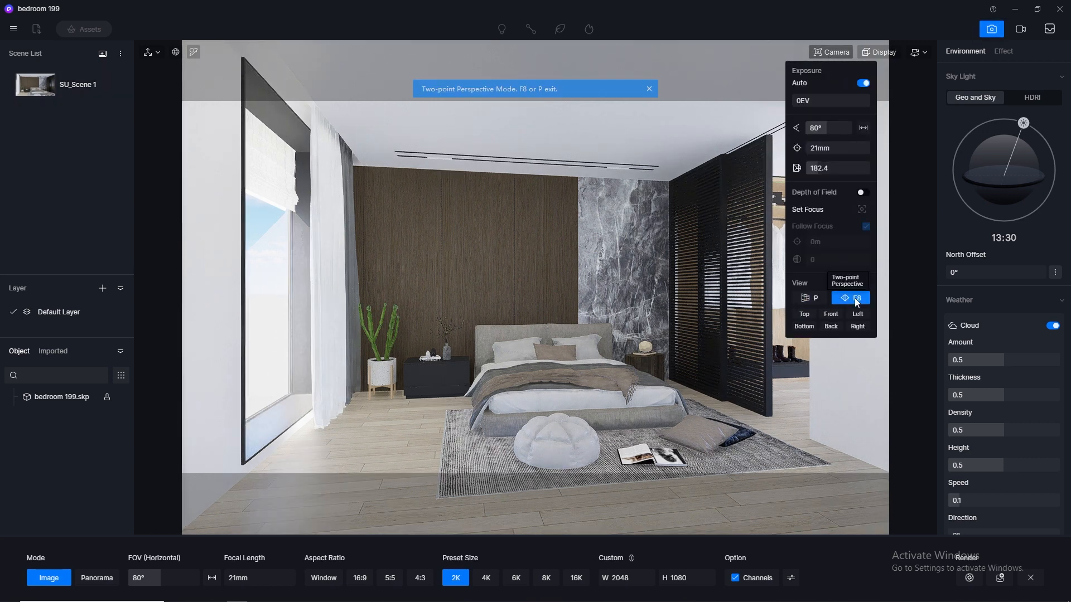
- Update SU_Scene 1 with the two-point perspective view and leave the image render mode
click(113, 86)
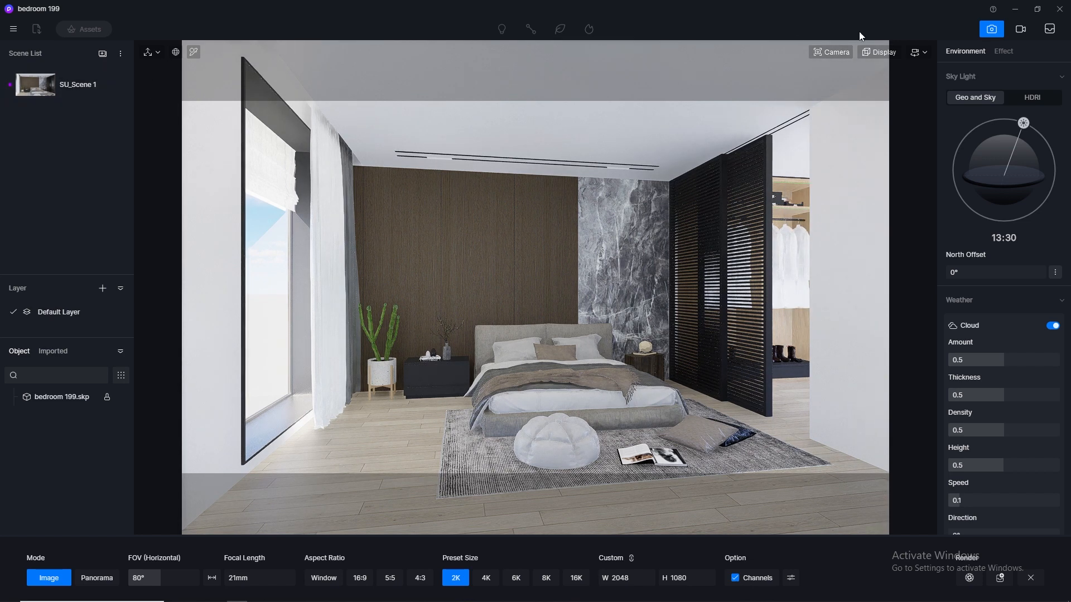
click(987, 35)
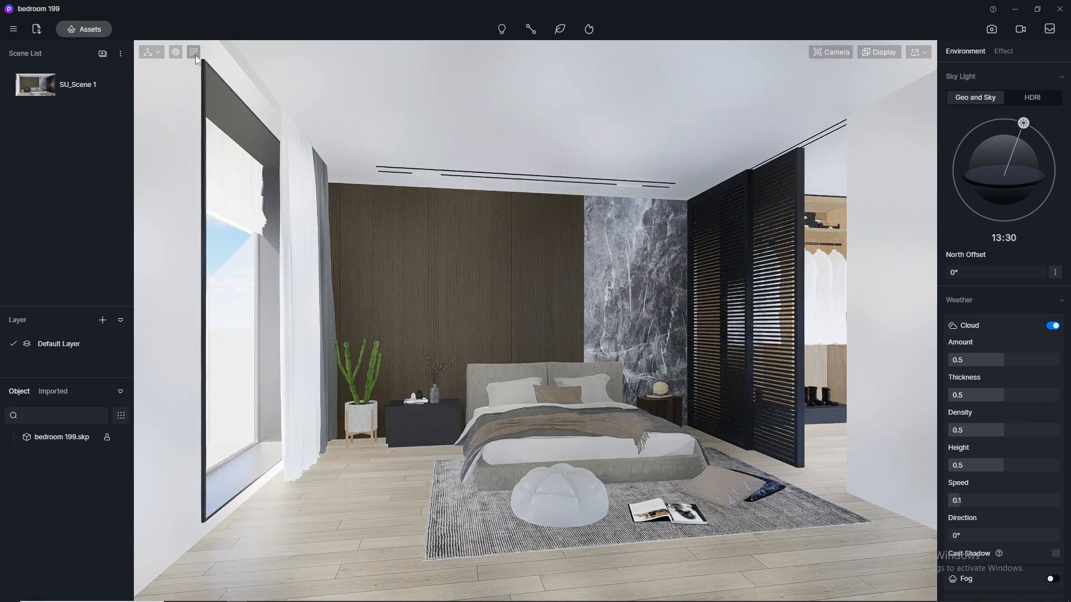
- Apply the Normal Glass material from the online asset library's Glass category to the window pane
click(69, 29)
drag(202, 19, 653, 51)
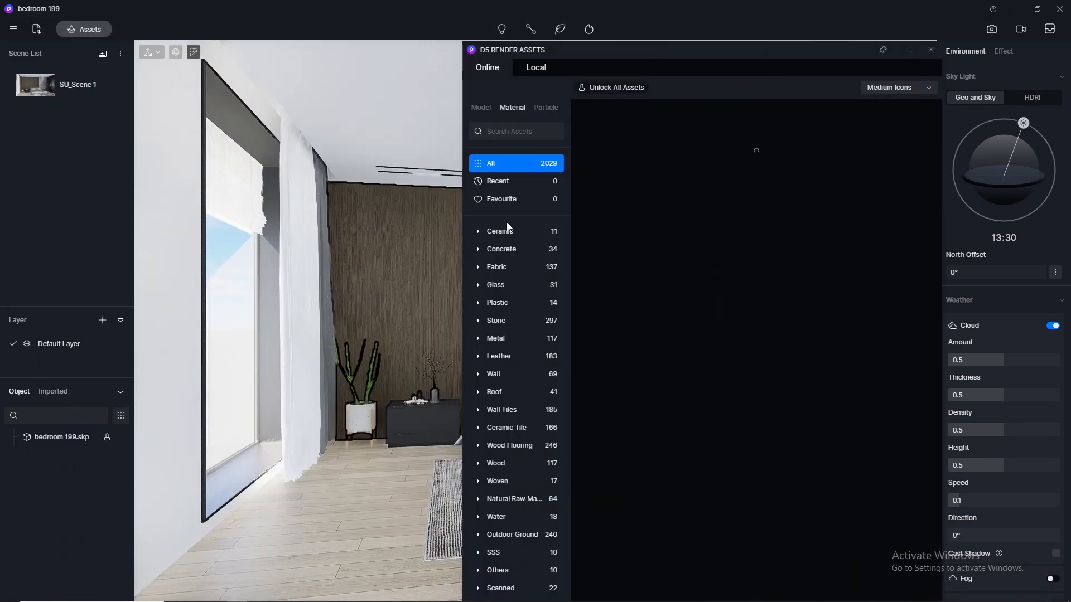
click(504, 285)
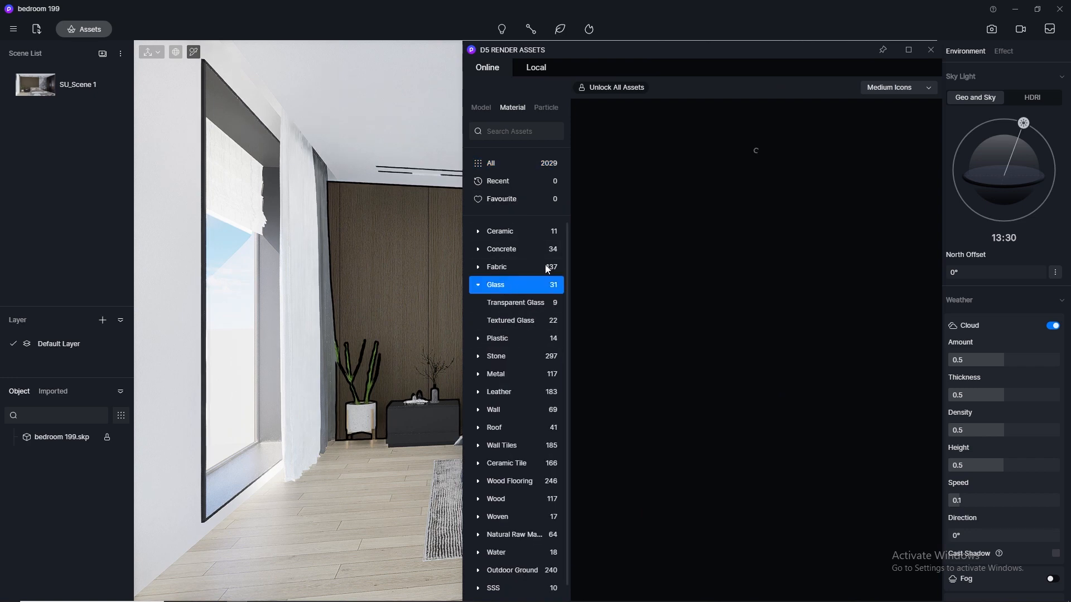
click(536, 68)
click(487, 67)
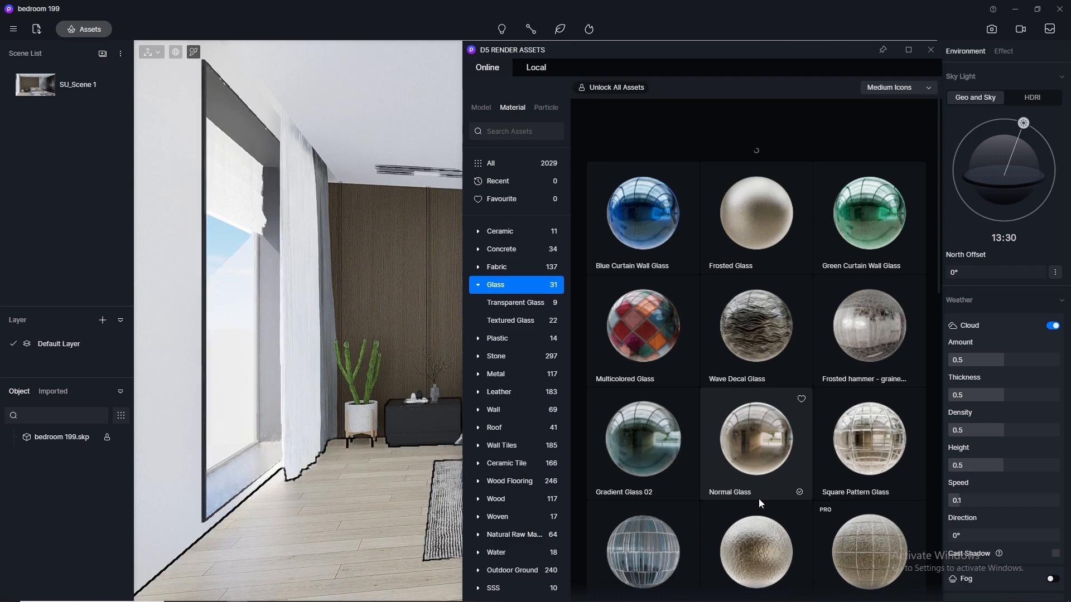
click(754, 461)
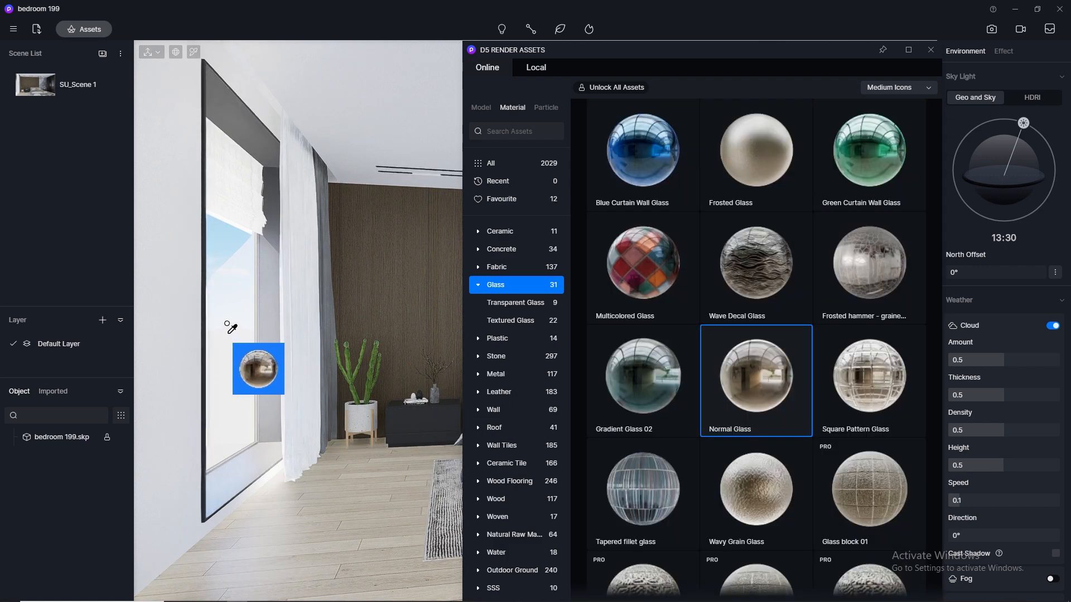
click(227, 317)
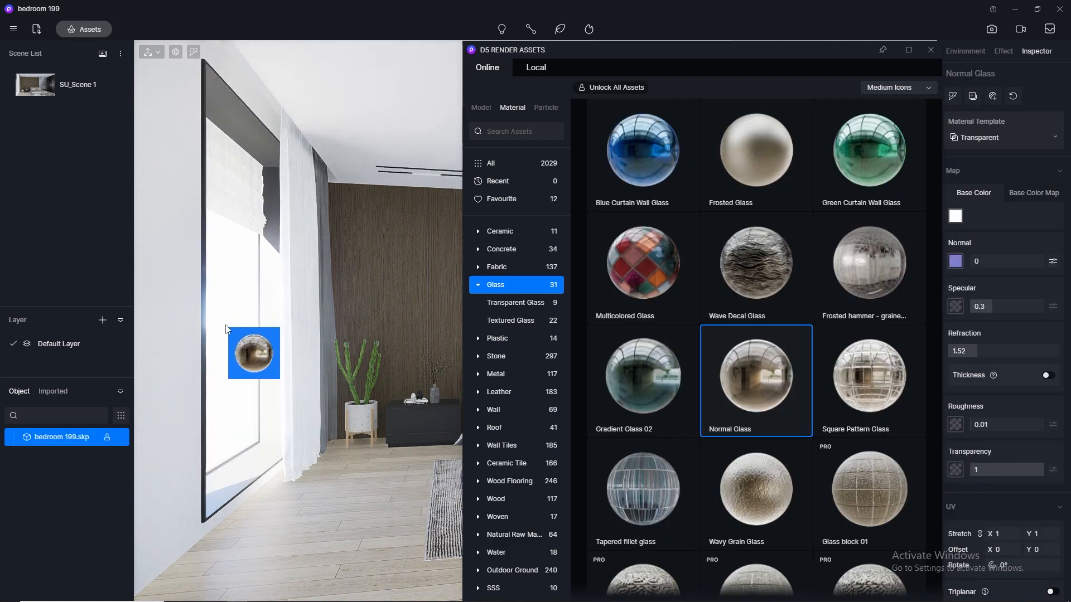
- Browse the fabric and favourite materials and apply White Gauze Curtain3 to the white sheer curtain
click(513, 269)
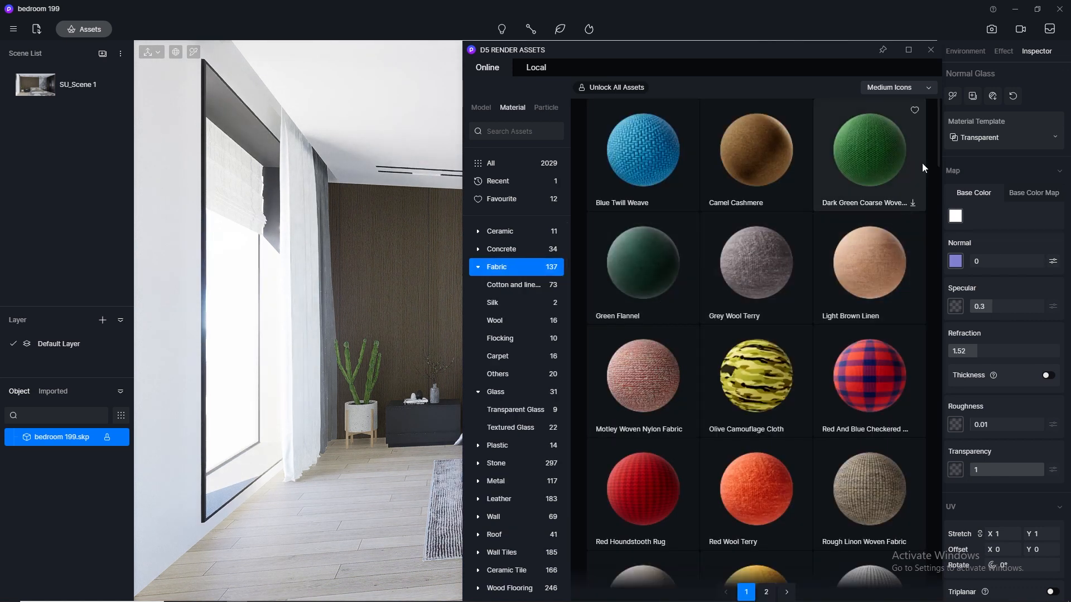
scroll(939, 162, down, 1)
drag(939, 163, 941, 525)
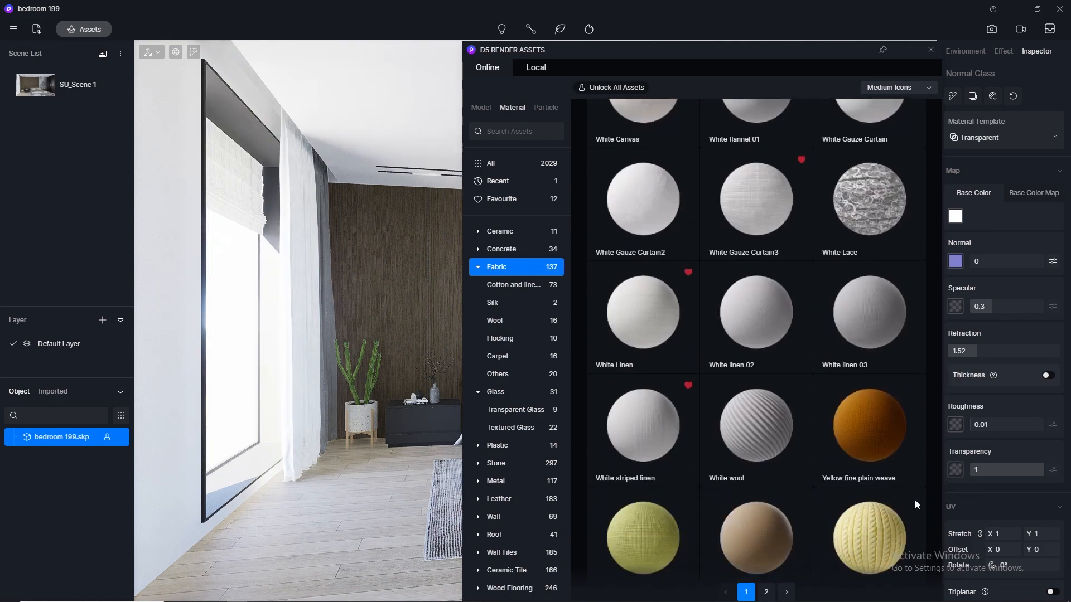
click(516, 201)
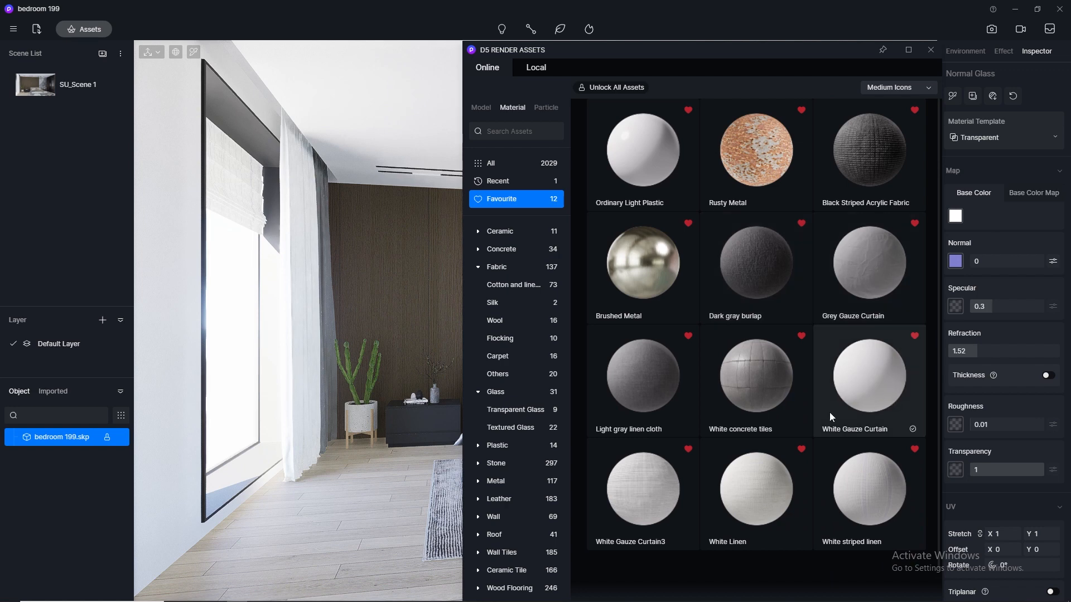
drag(657, 491, 293, 348)
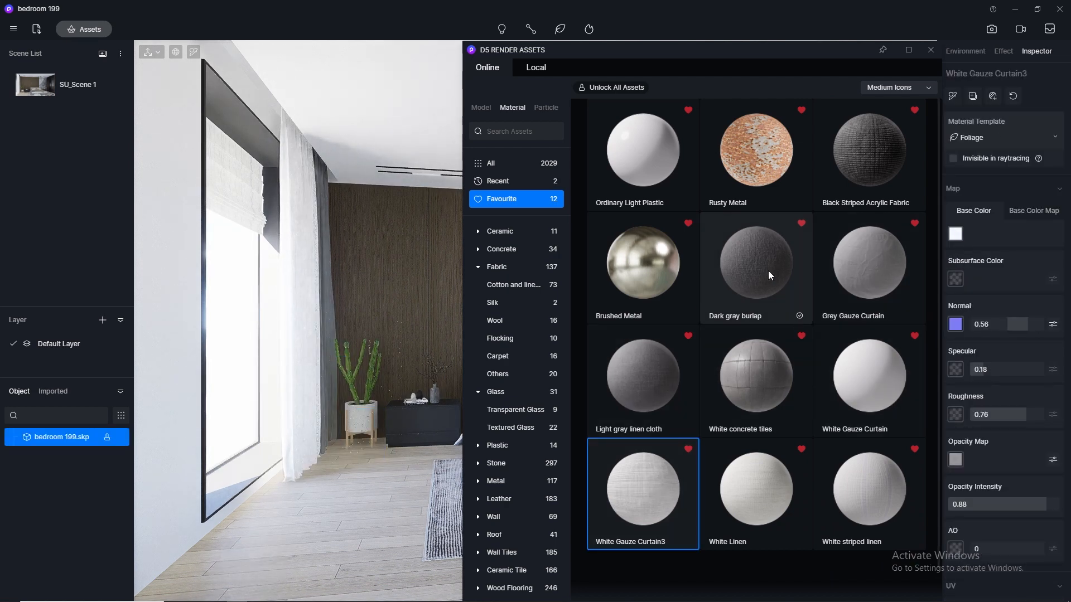
- Apply the favourite material Grey Gauze Curtain to the dark curtain beside the sheer one
scroll(794, 343, down, 1)
scroll(794, 343, up, 1)
drag(865, 263, 327, 304)
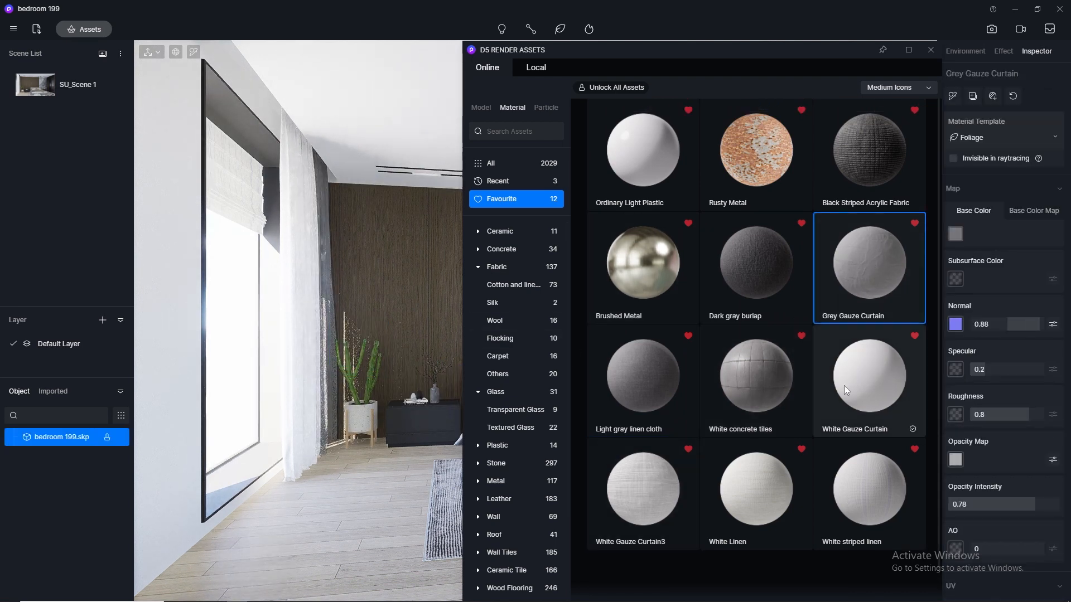
- Apply White Gauze Curtain3 to the blind over the window and close the asset library
drag(651, 489, 234, 190)
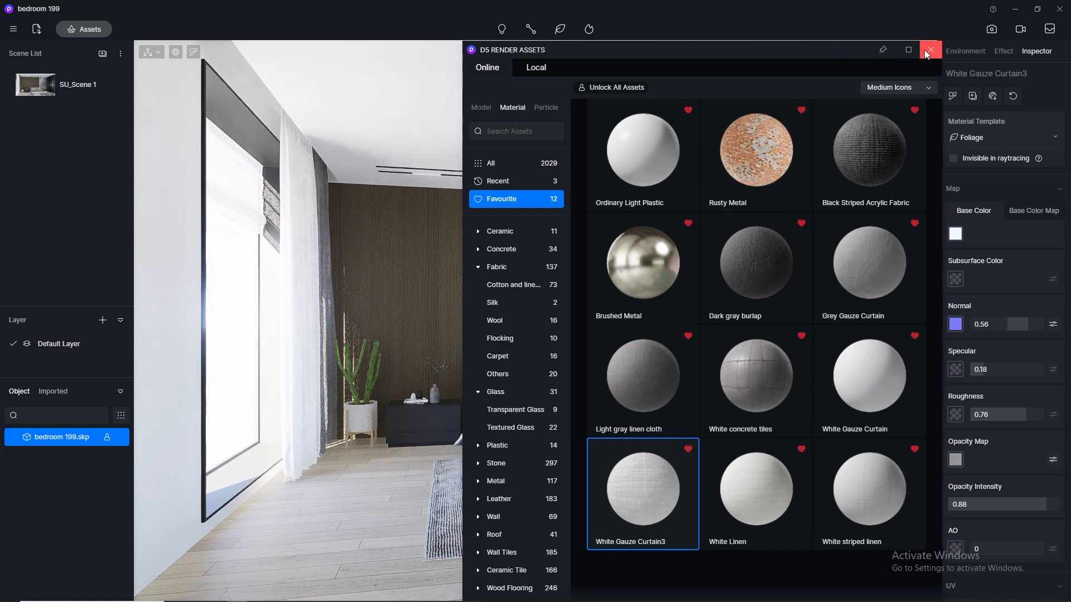
click(930, 50)
key(Escape)
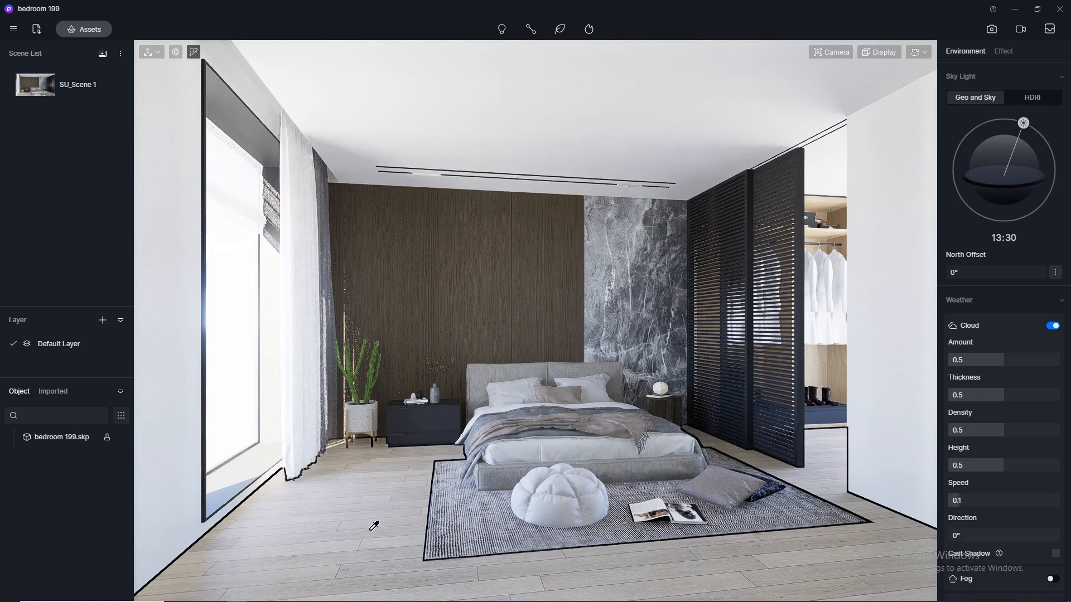
- For the floor's parq material, copy the base color map into the normal map and set Specular to 0.5 and Roughness to 0.3
click(373, 523)
click(1033, 210)
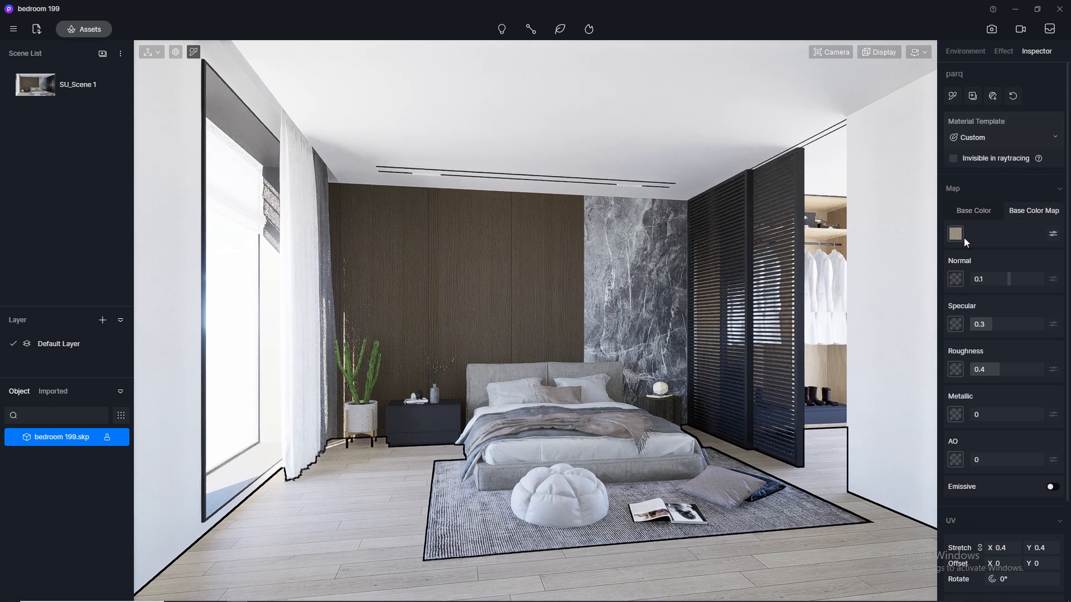
click(960, 236)
click(973, 315)
click(955, 278)
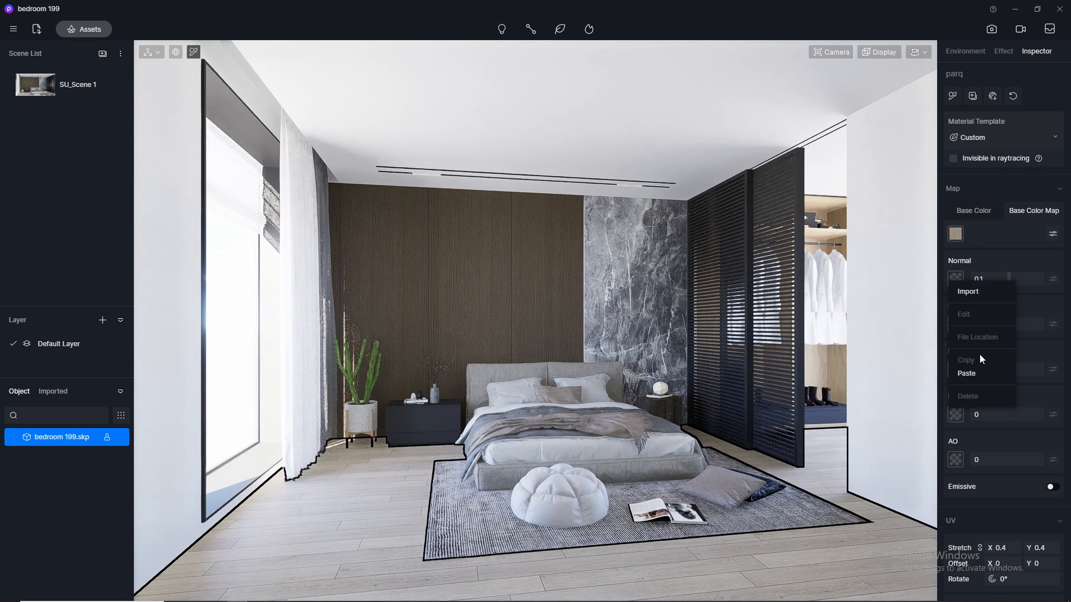
click(975, 373)
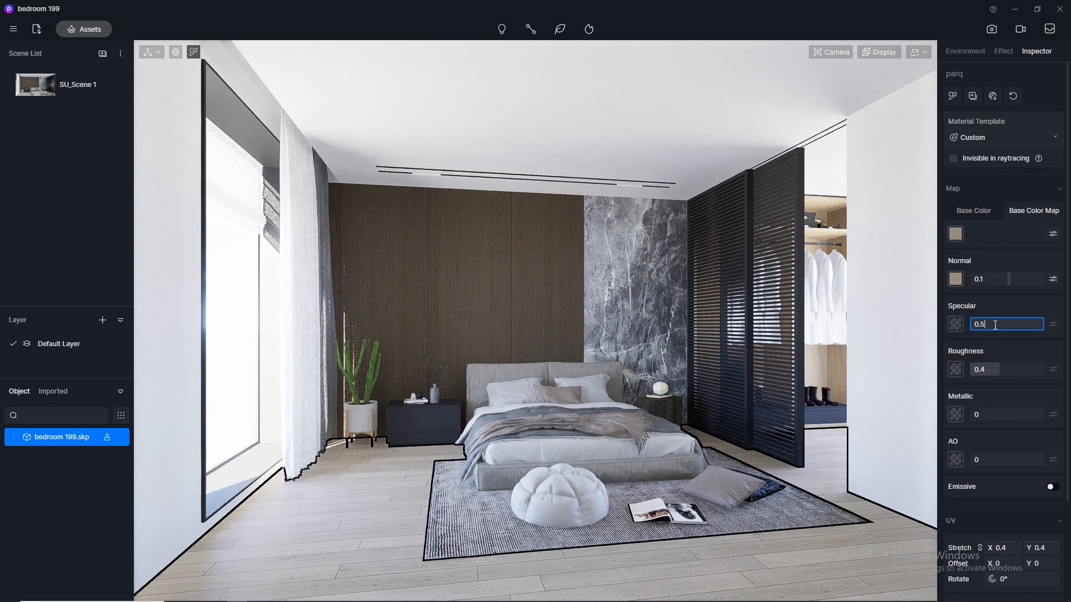
click(990, 370)
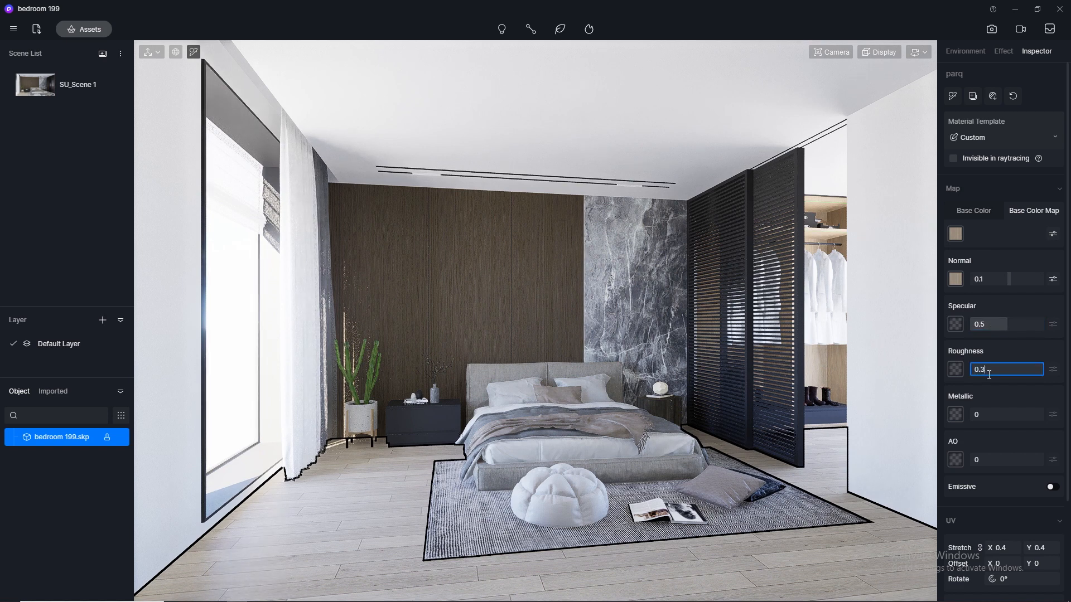
text(0.3)
- For the wood wall's veneer 1 material, reuse the base color map as normal map and set Specular to 0.5 and Roughness to 0.3
click(441, 246)
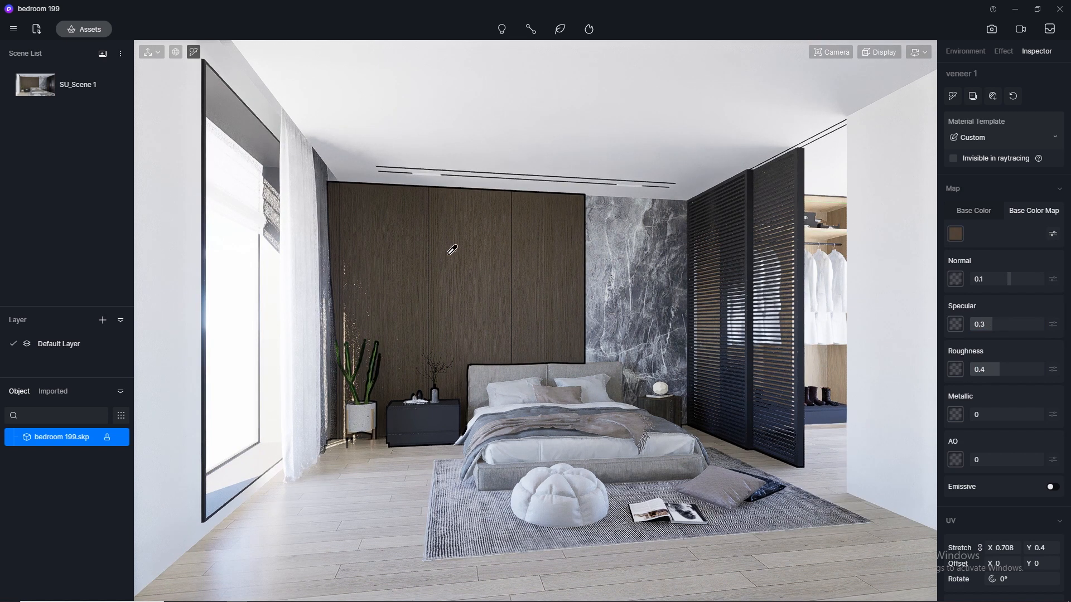
click(953, 236)
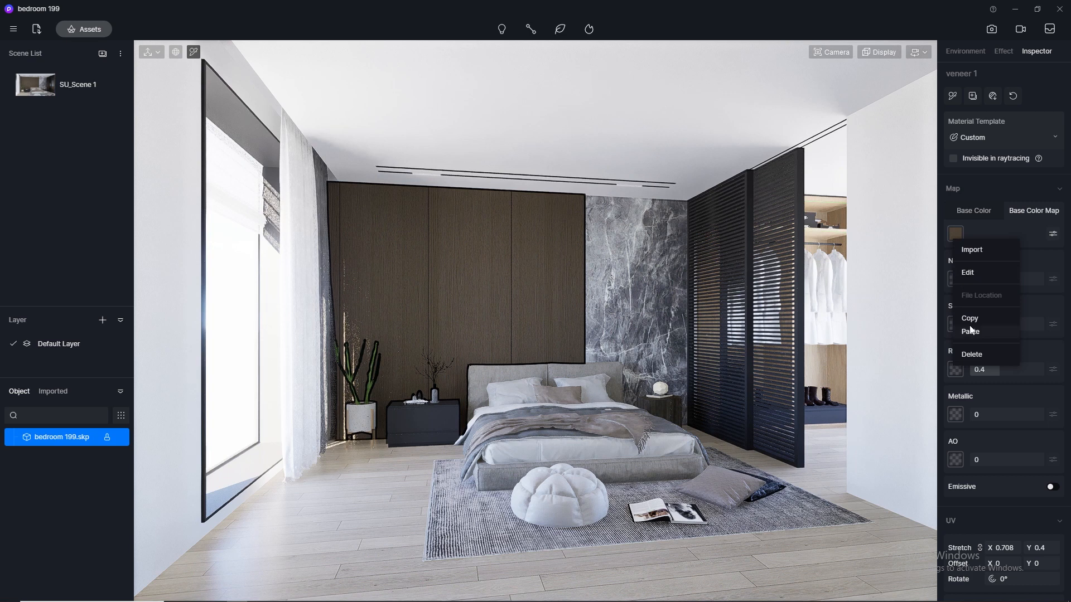
click(970, 332)
click(955, 279)
click(974, 371)
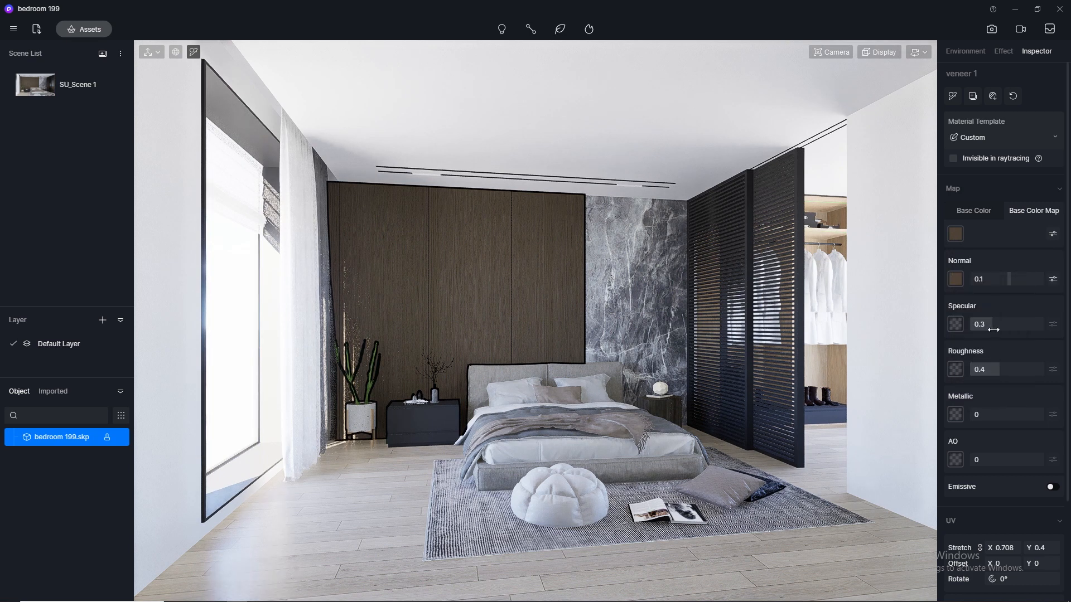
click(983, 324)
text(0.5)
click(981, 370)
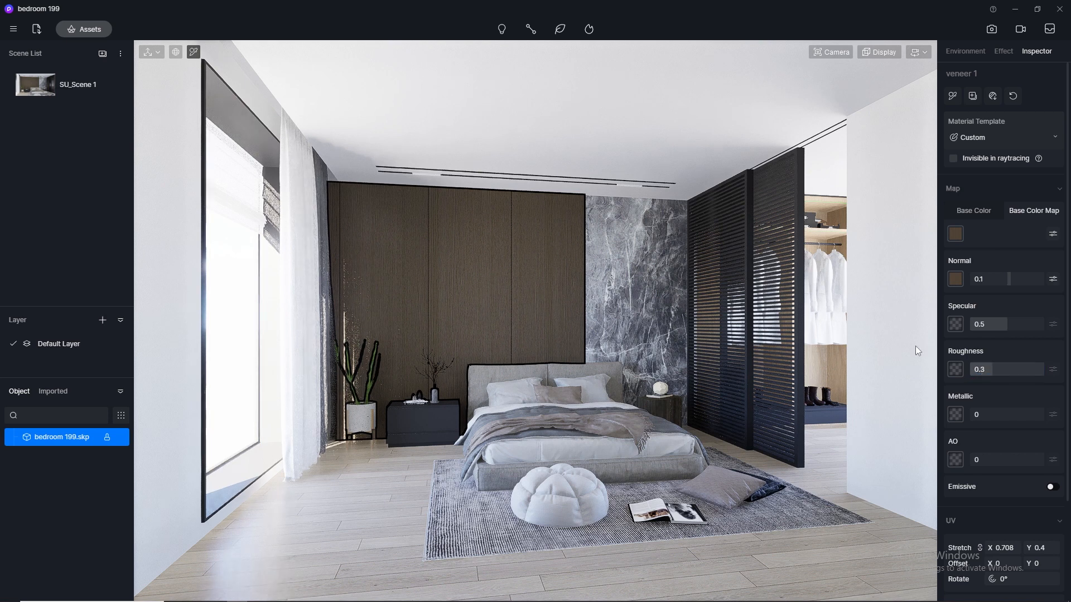
- Set the dark anth material on the louvered sliding doors to Specular 0.5 and Roughness 0.3
click(801, 333)
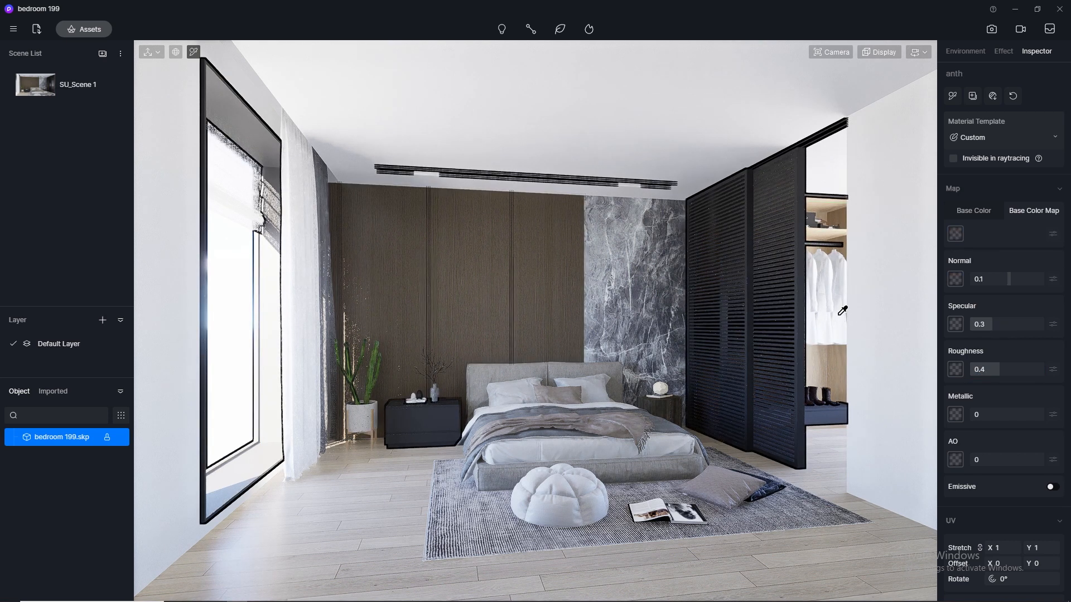
click(999, 325)
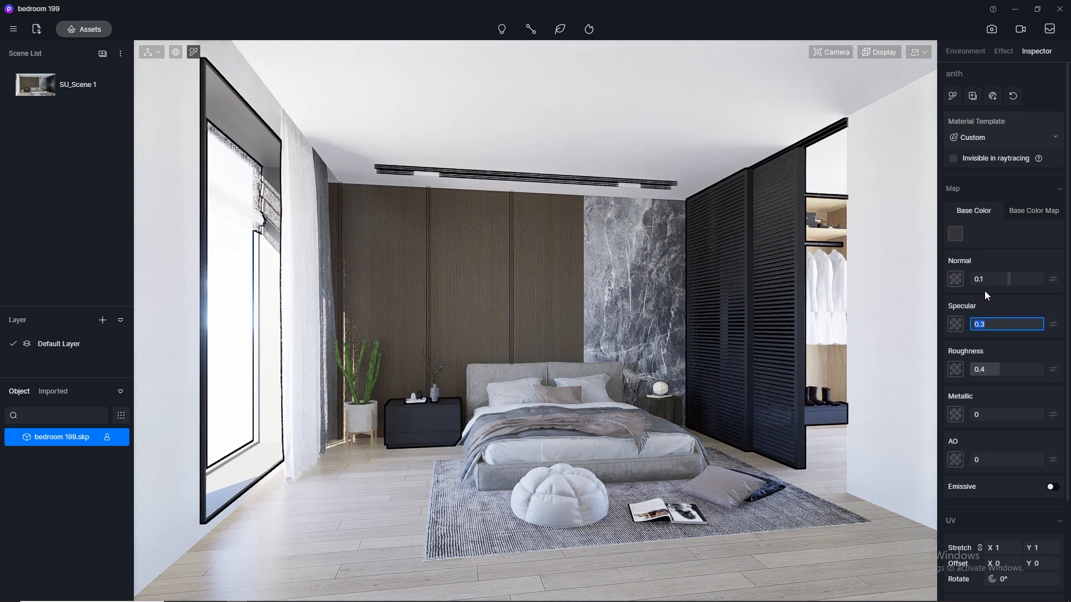
text(0.5)
key(Return)
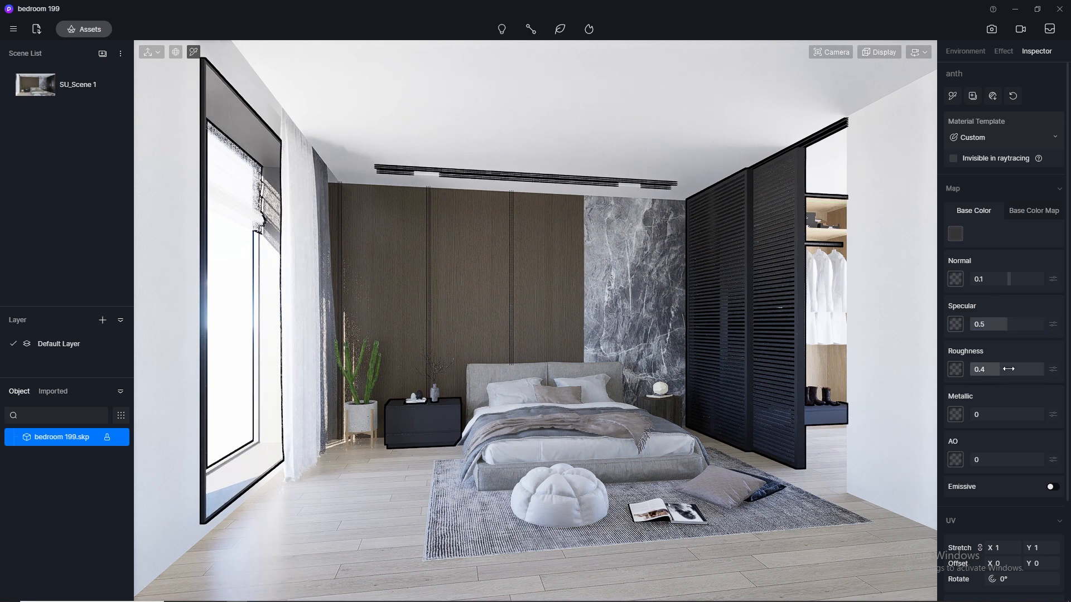
click(999, 368)
text(0.3)
key(Return)
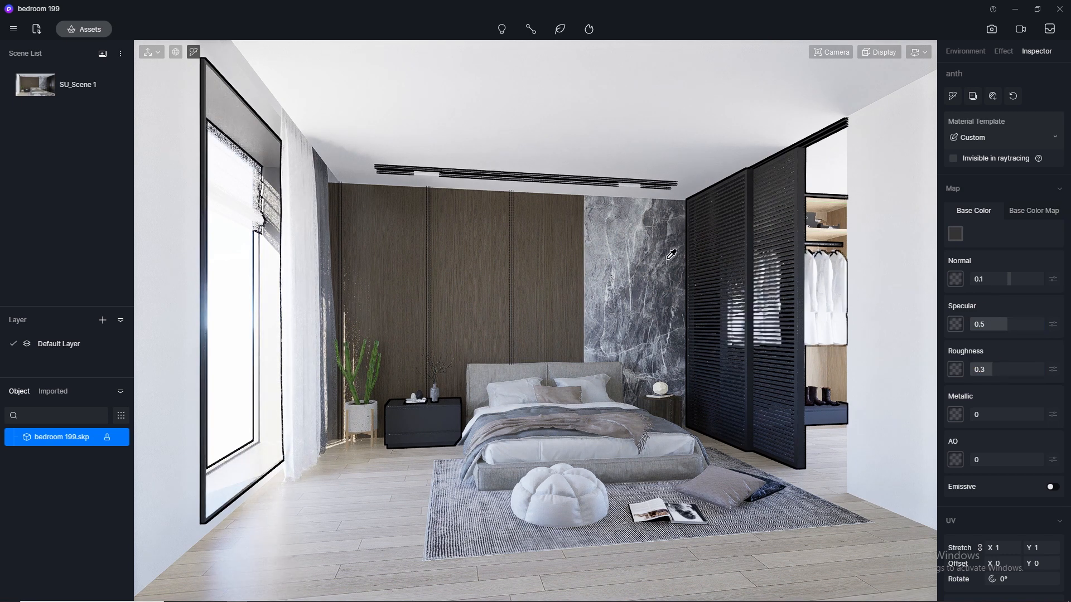
- Set the marble wall material's Normal to 0, Specular to 0.5 and Roughness to 0.1
click(656, 290)
click(1016, 216)
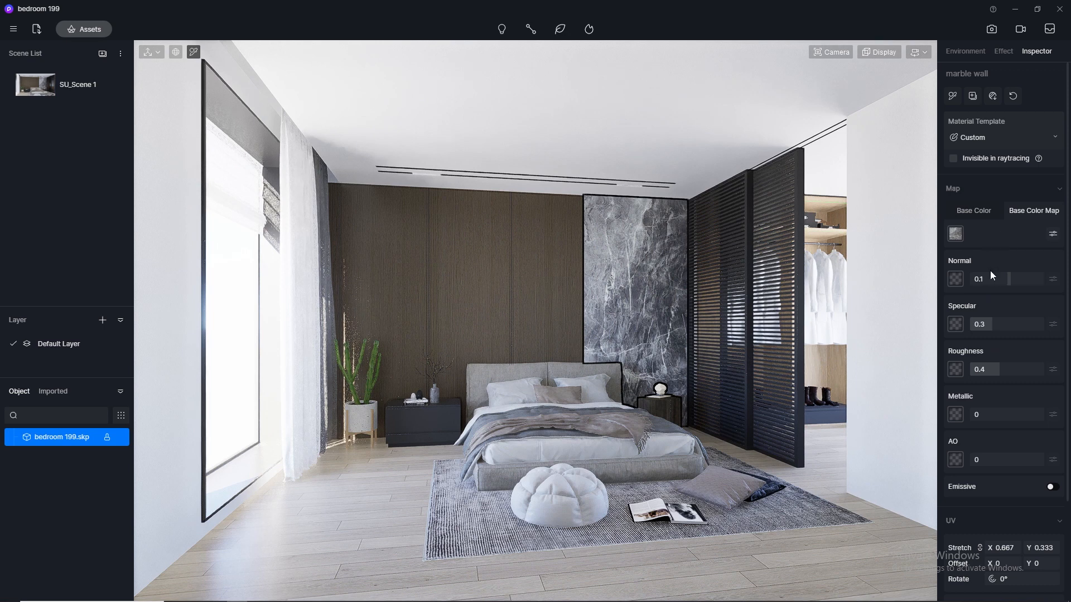
click(954, 221)
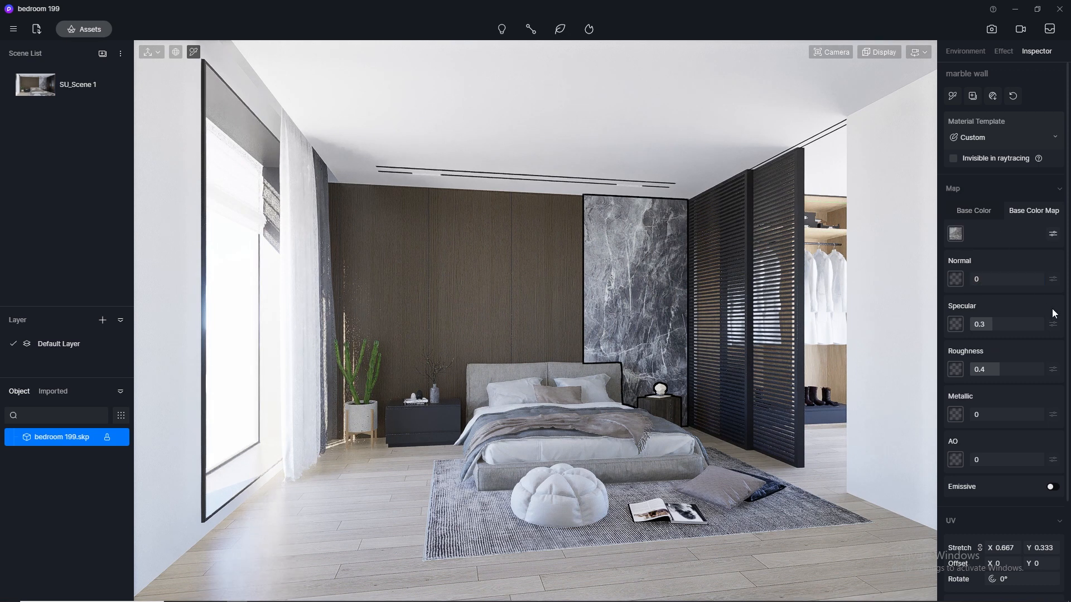
key(Return)
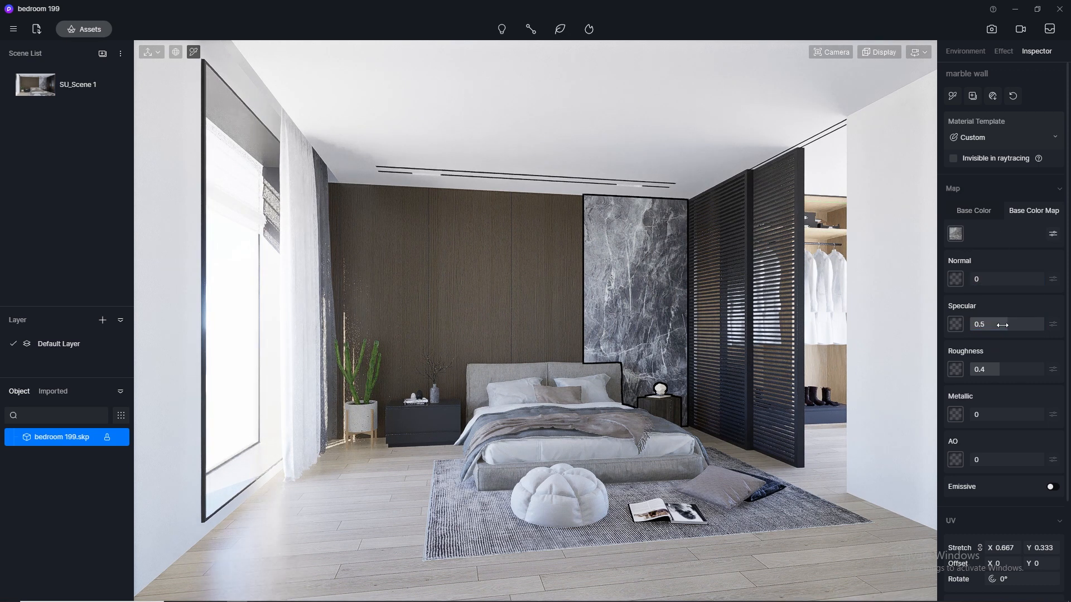
click(989, 368)
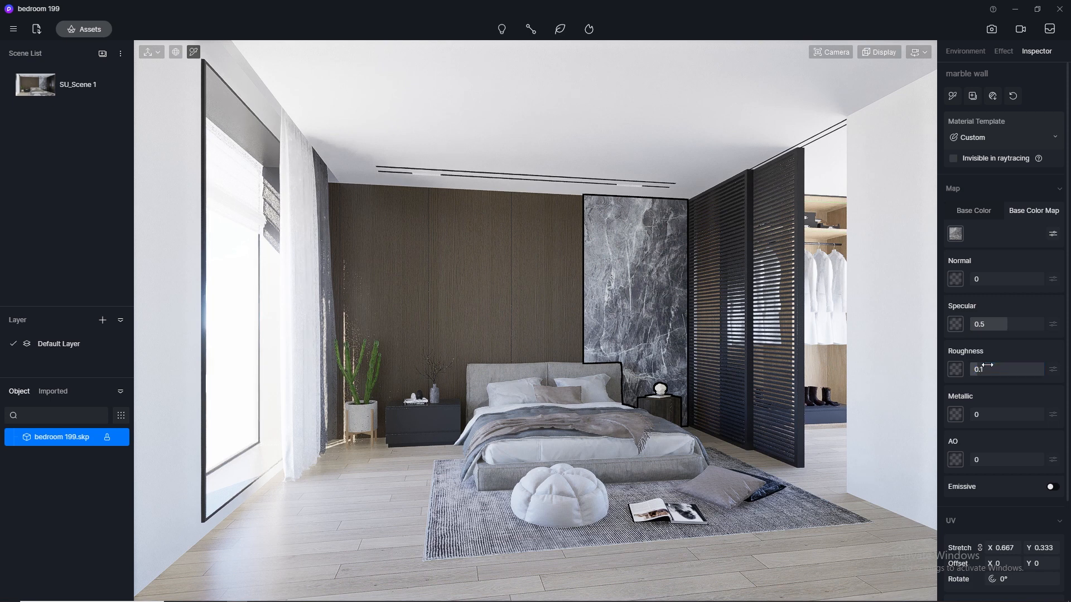
- For the walls' plaster material, copy the base color map into the normal map and set Roughness to 0.8
click(899, 295)
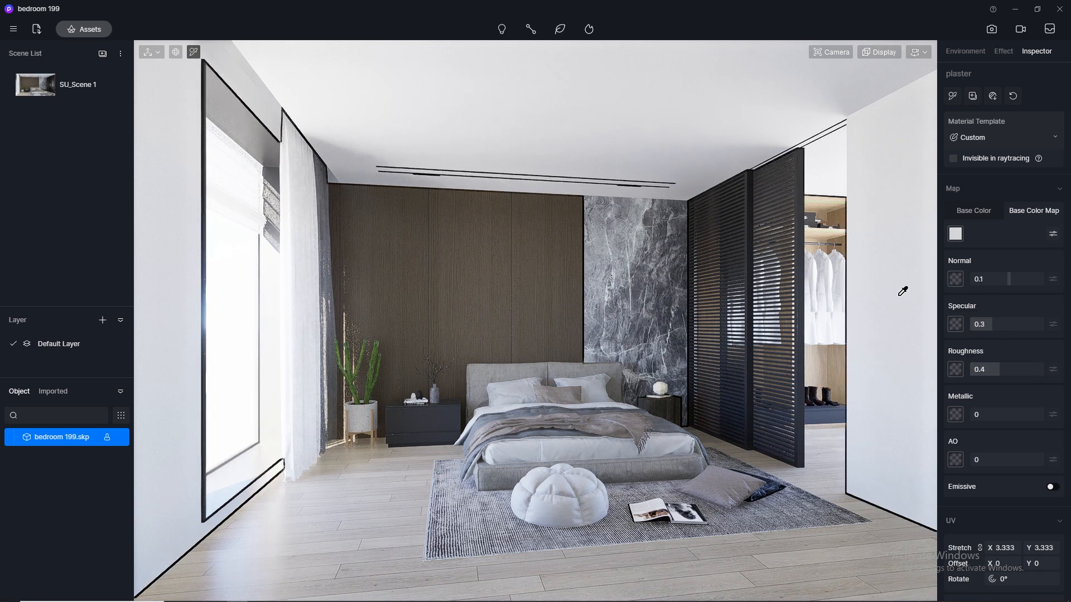
right_click(960, 237)
click(983, 308)
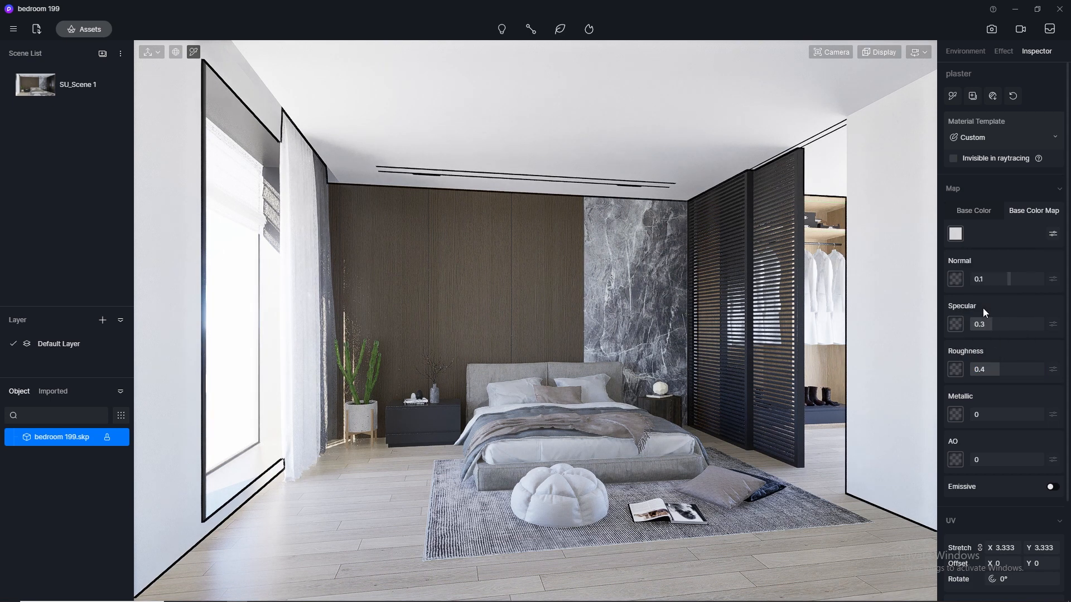
right_click(954, 277)
click(979, 370)
click(992, 369)
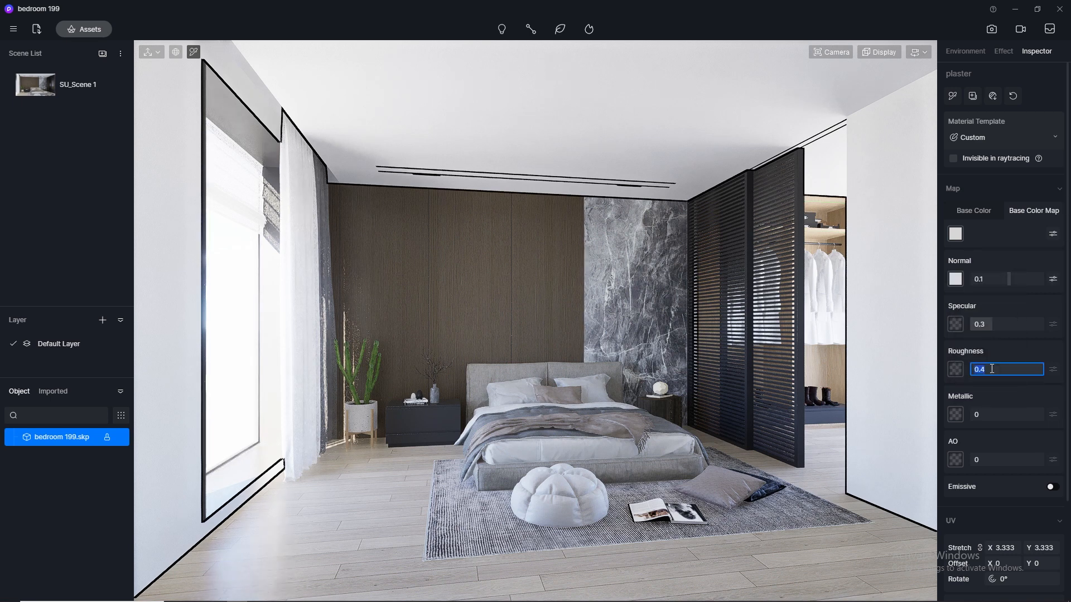
text(0.8)
key(Return)
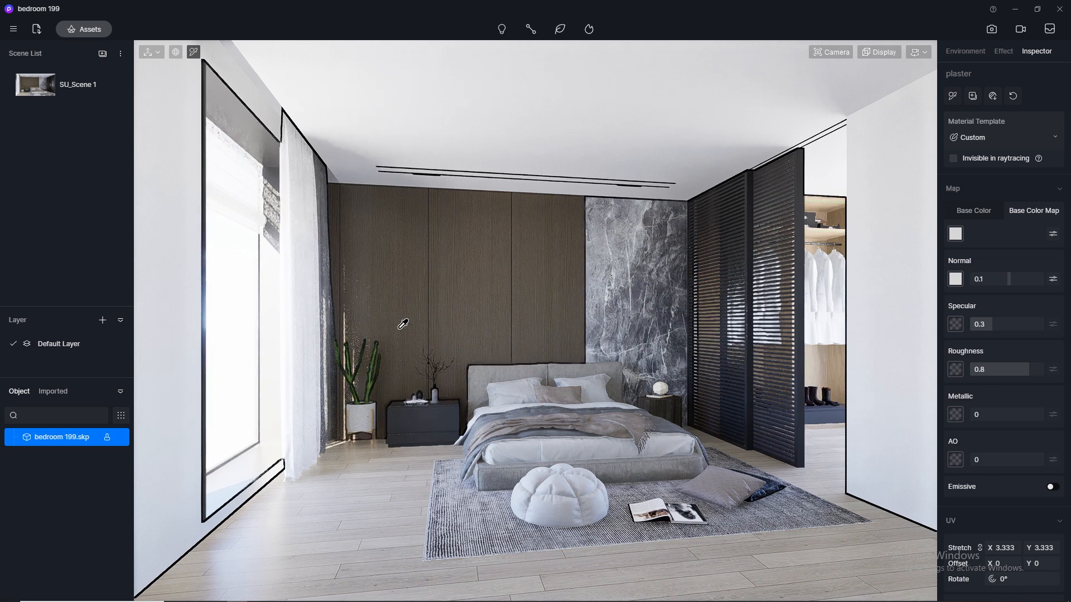
- Set the plant pot's concrete material to Specular 0.5 and Roughness 0.3
click(362, 413)
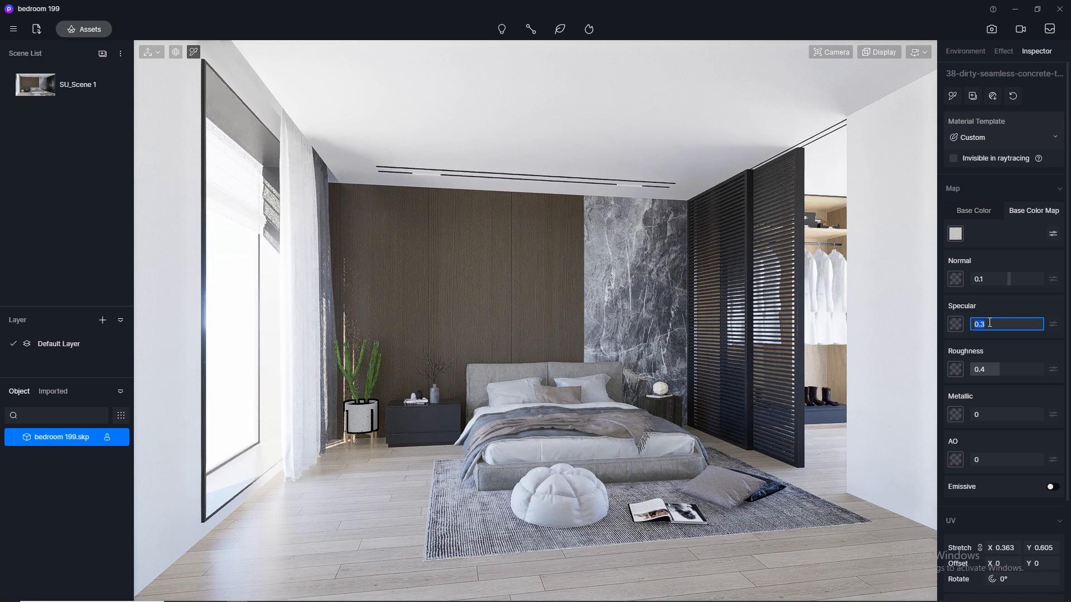
key(Return)
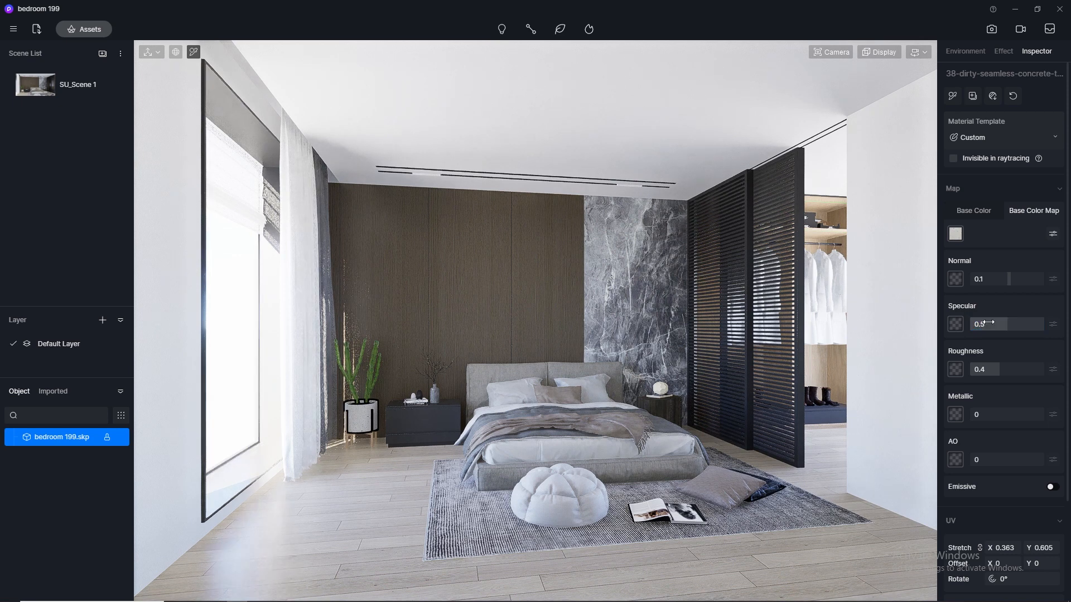
click(995, 368)
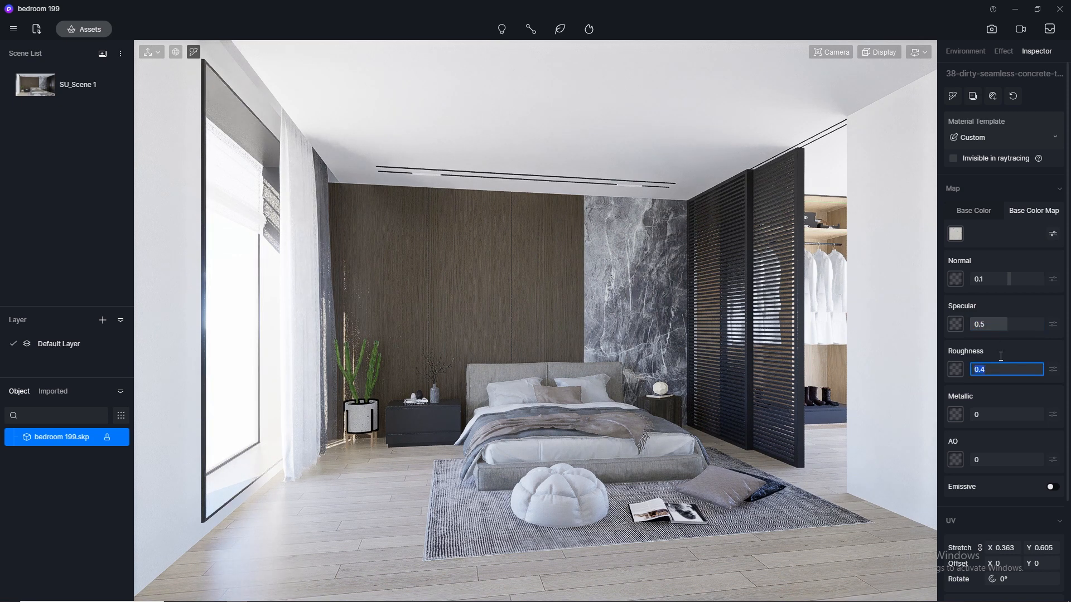
text(0)
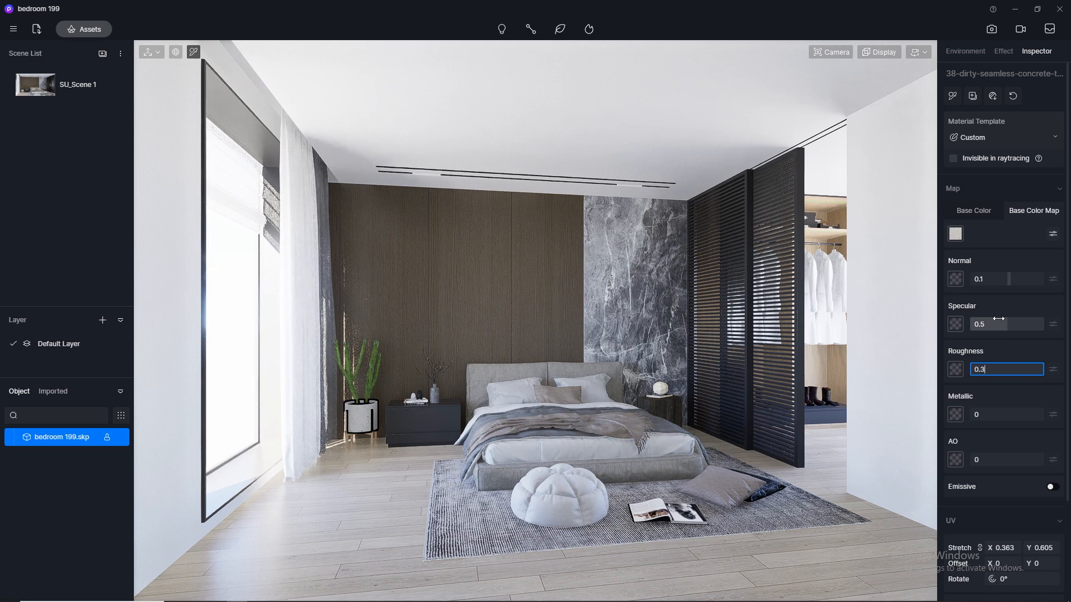
text(.3)
key(Return)
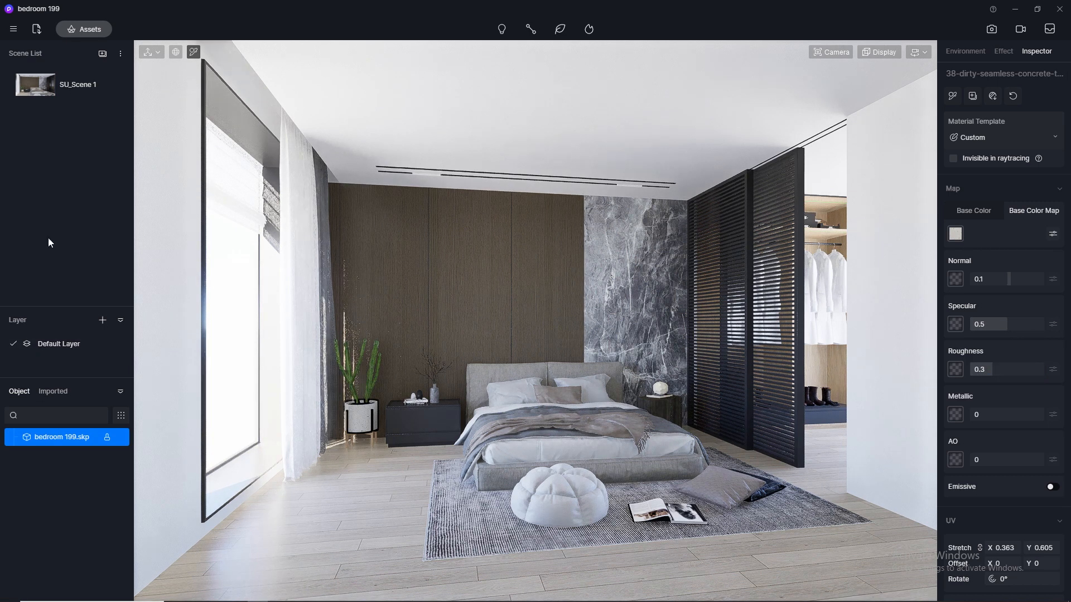
- Apply the favourite Light gray linen cloth material from the asset library to the bed frame and headboard
click(80, 31)
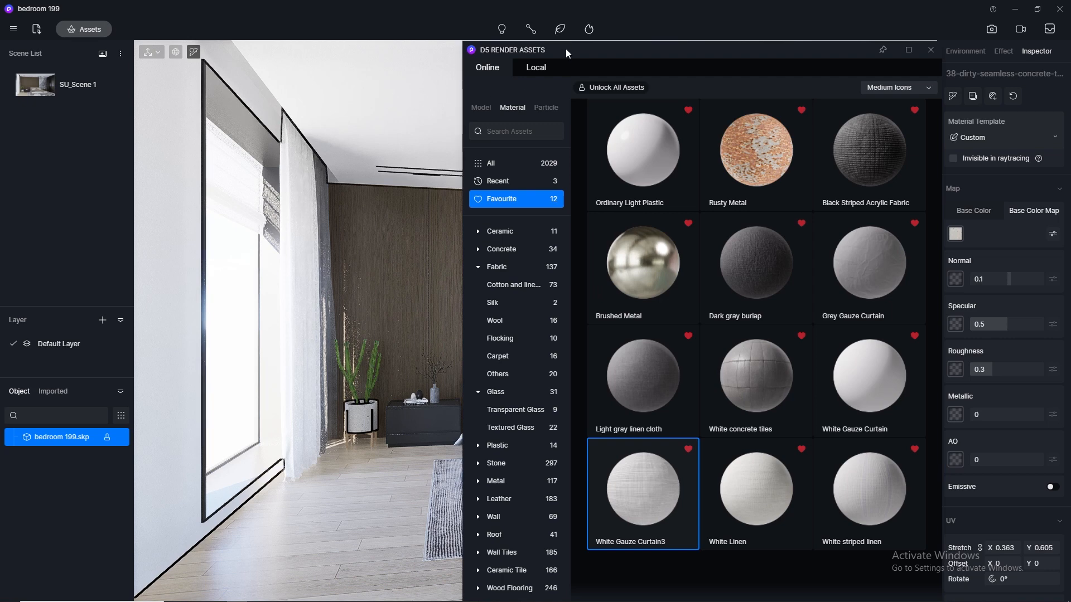
drag(566, 49, 822, 245)
drag(848, 376, 516, 469)
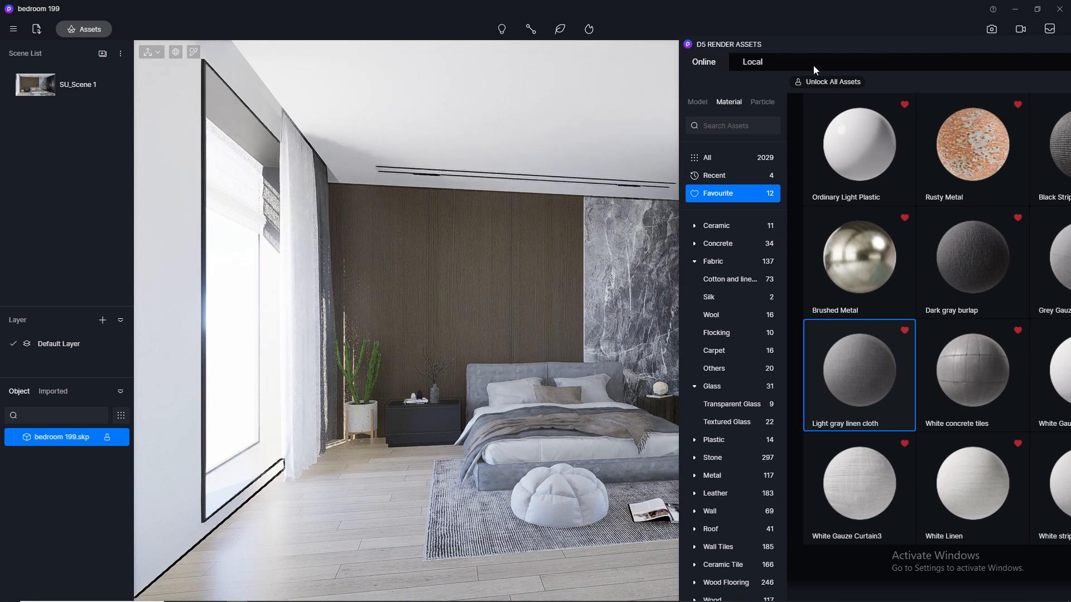
drag(861, 47, 626, 64)
click(905, 65)
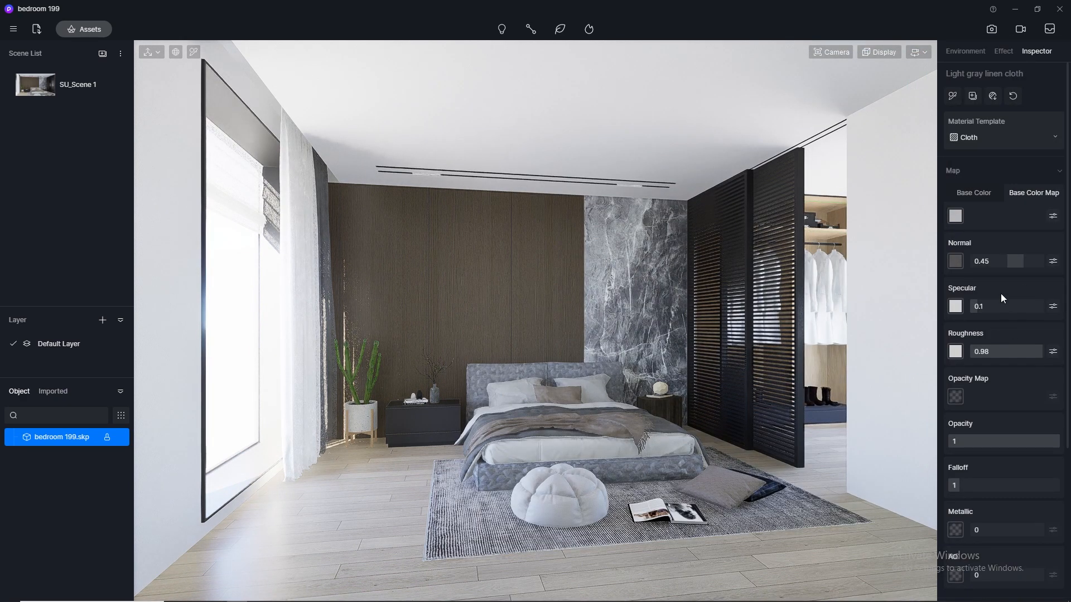
- Switch viewport navigation to Orbit and set the bed frame linen's UV Stretch to 30 in X and Y
scroll(1000, 293, down, 4)
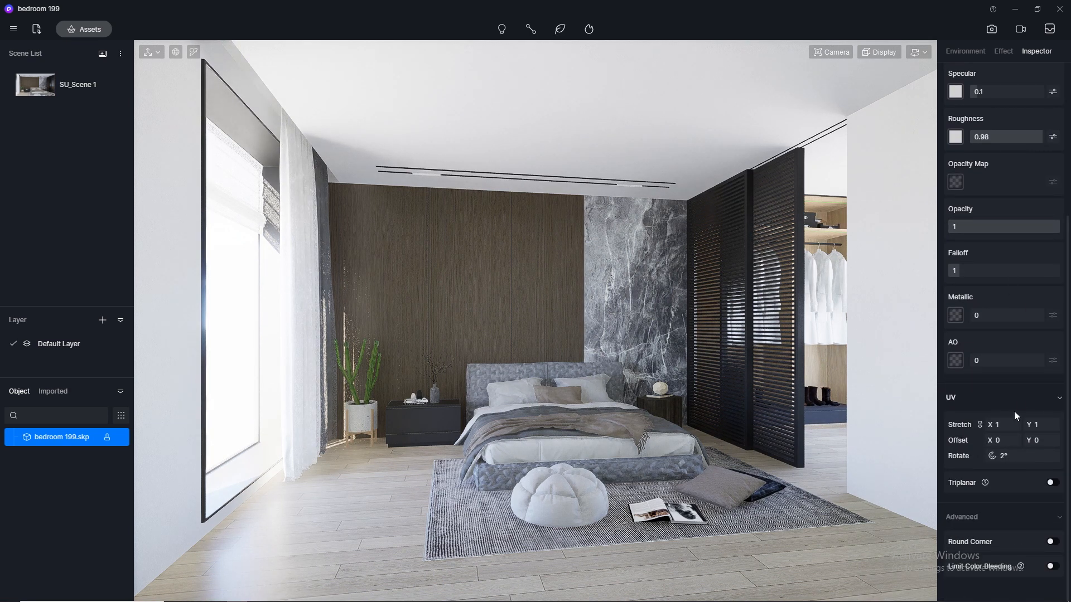
scroll(613, 464, up, 3)
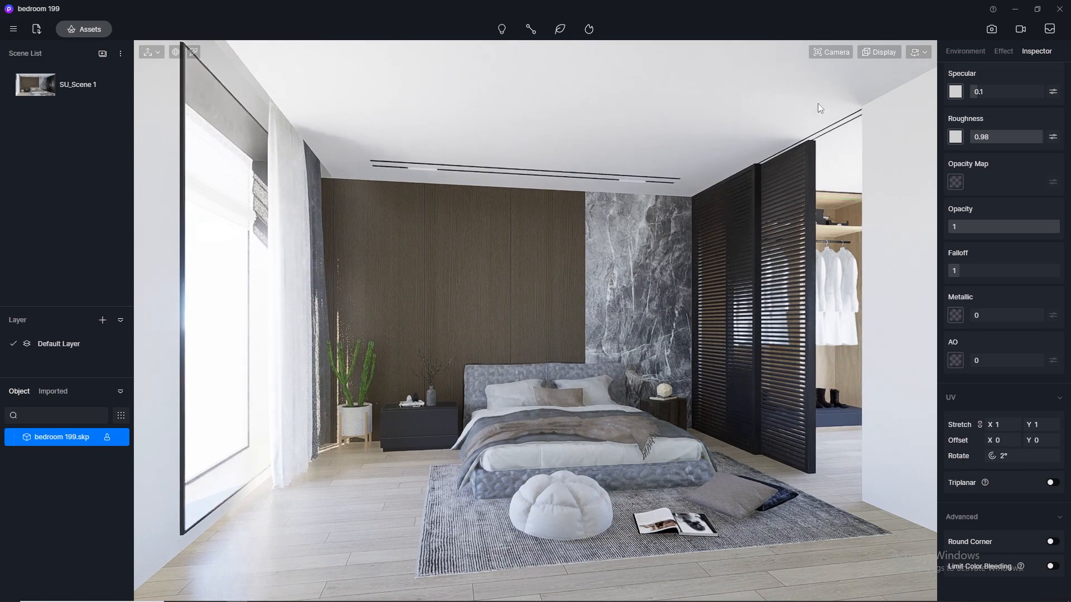
click(919, 52)
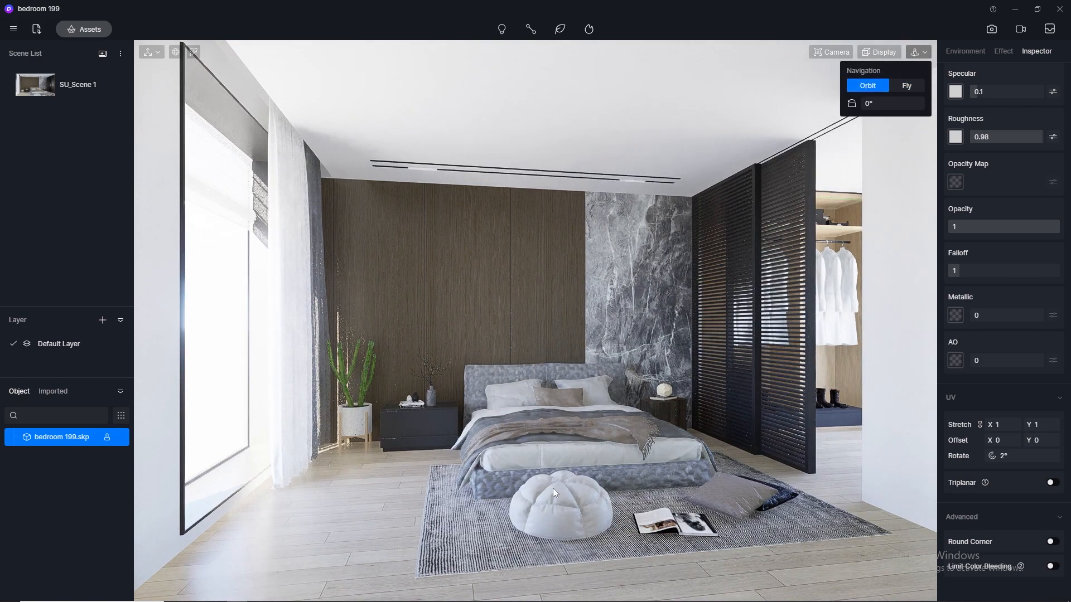
scroll(589, 461, up, 5)
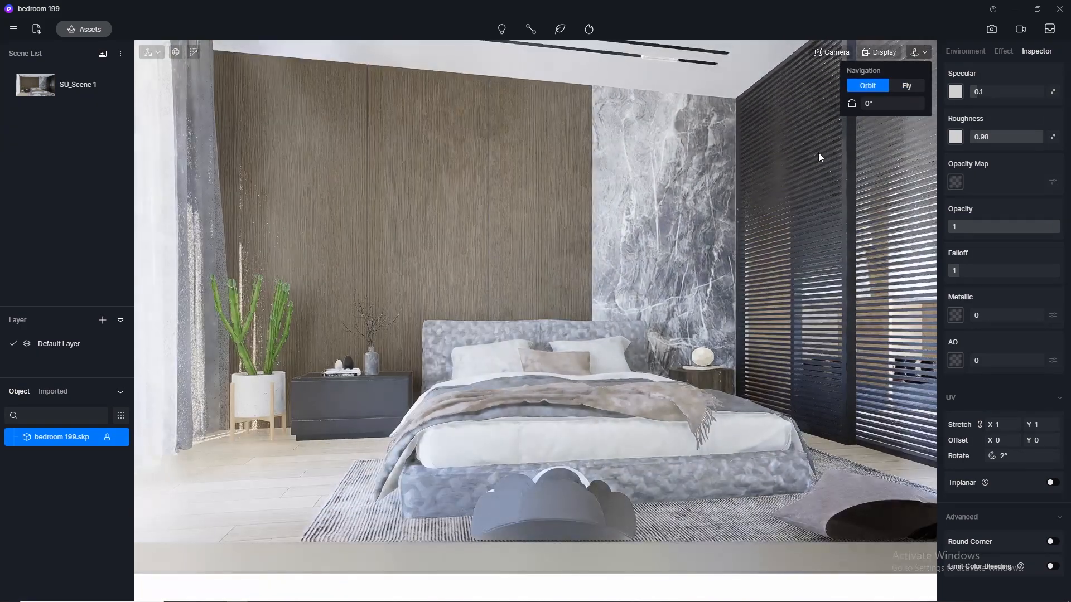
click(830, 52)
right_drag(553, 390, 640, 539)
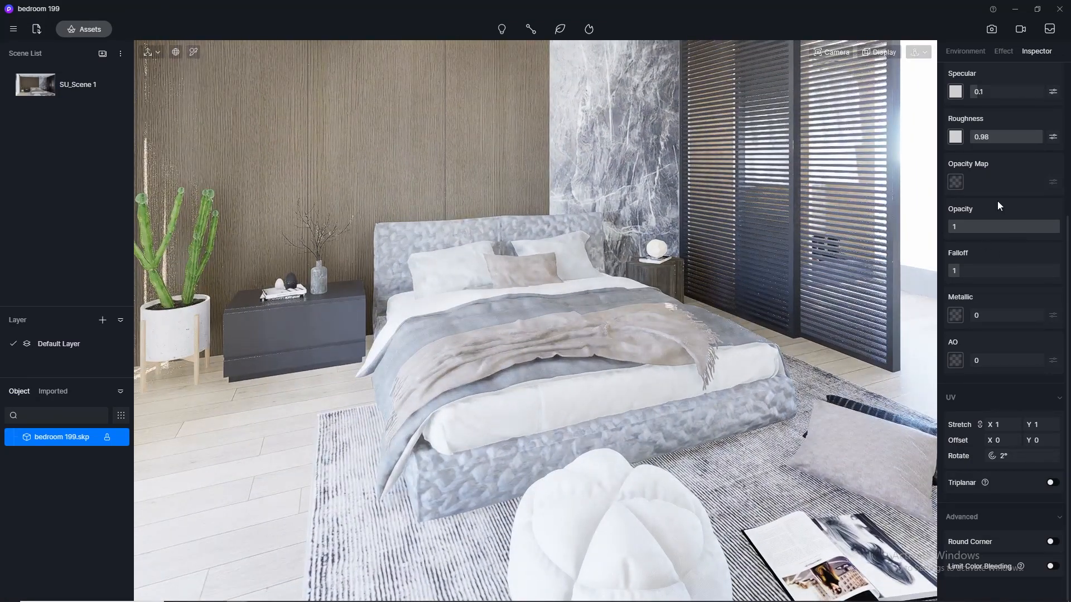
scroll(1059, 334, up, 1)
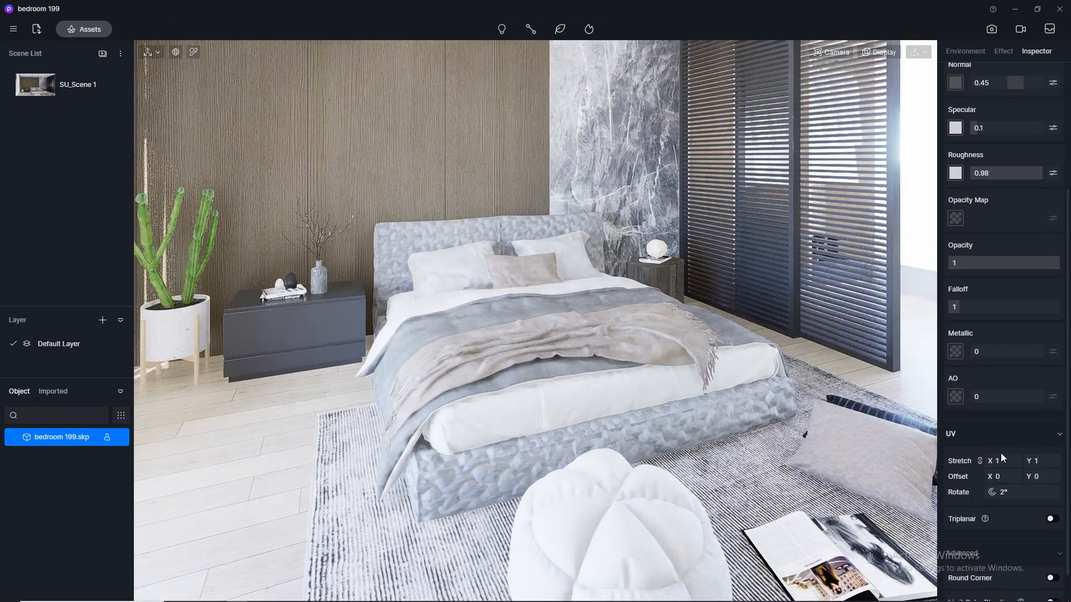
key(Return)
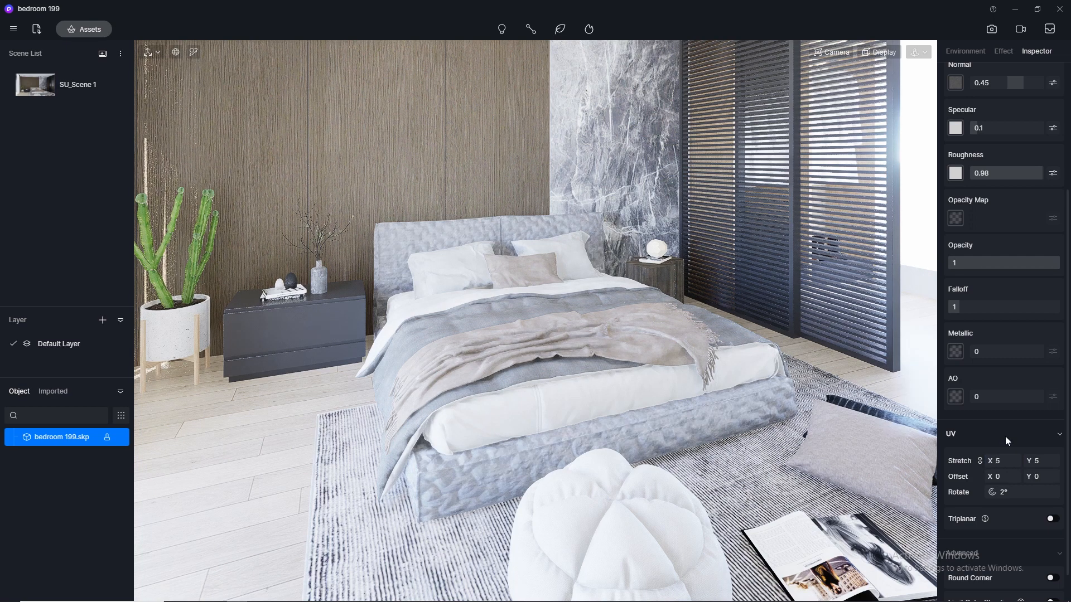
click(1011, 463)
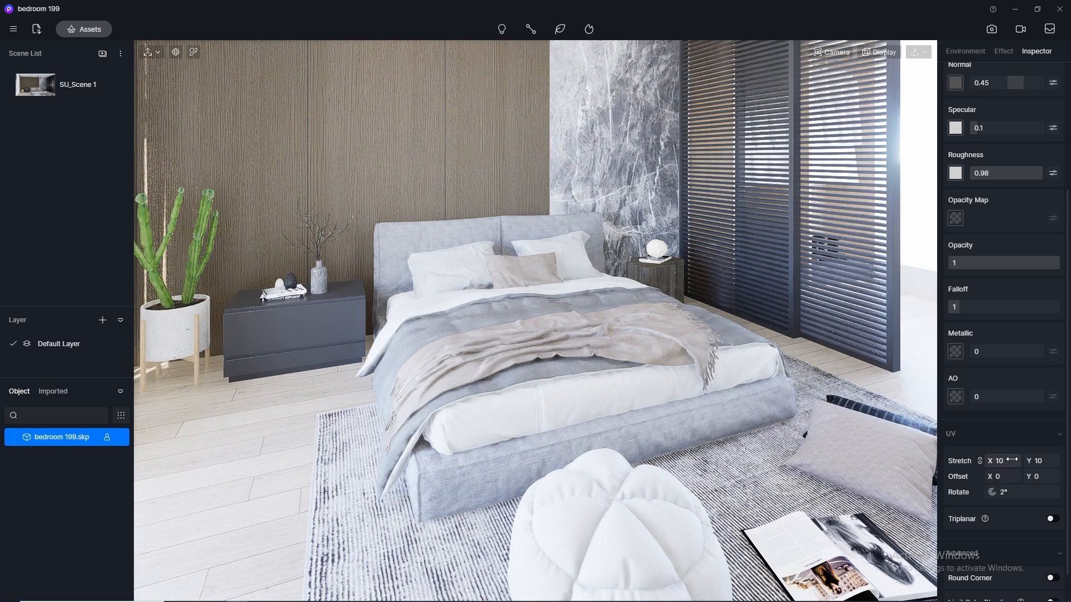
key(Return)
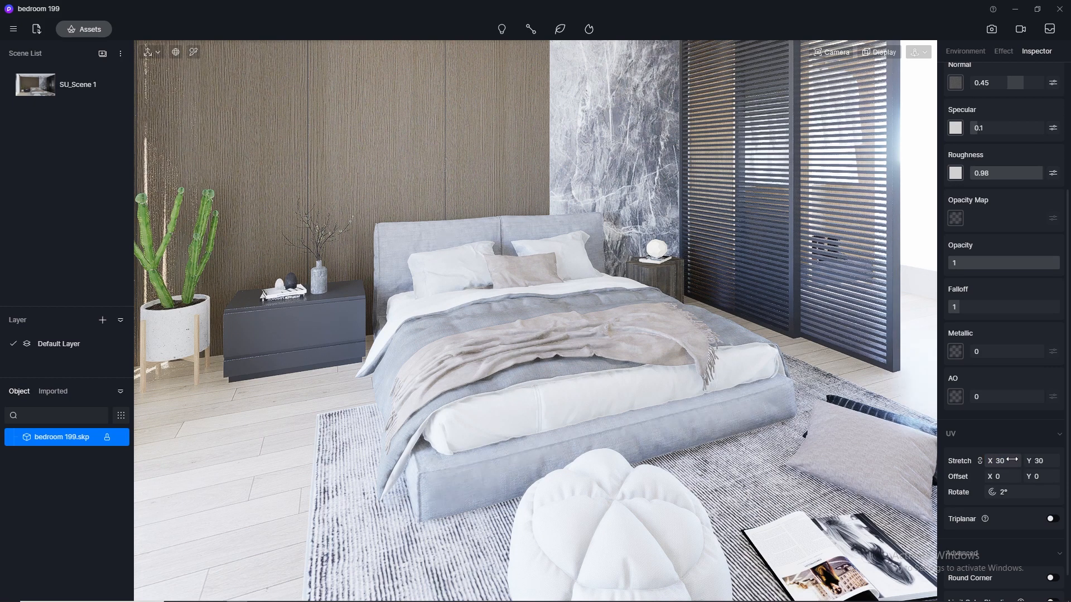
- Apply a material from the Fabric library's cotton and linen category to the fringed throw and set its UV Stretch to 30
middle_drag(674, 411, 580, 394)
scroll(580, 395, up, 5)
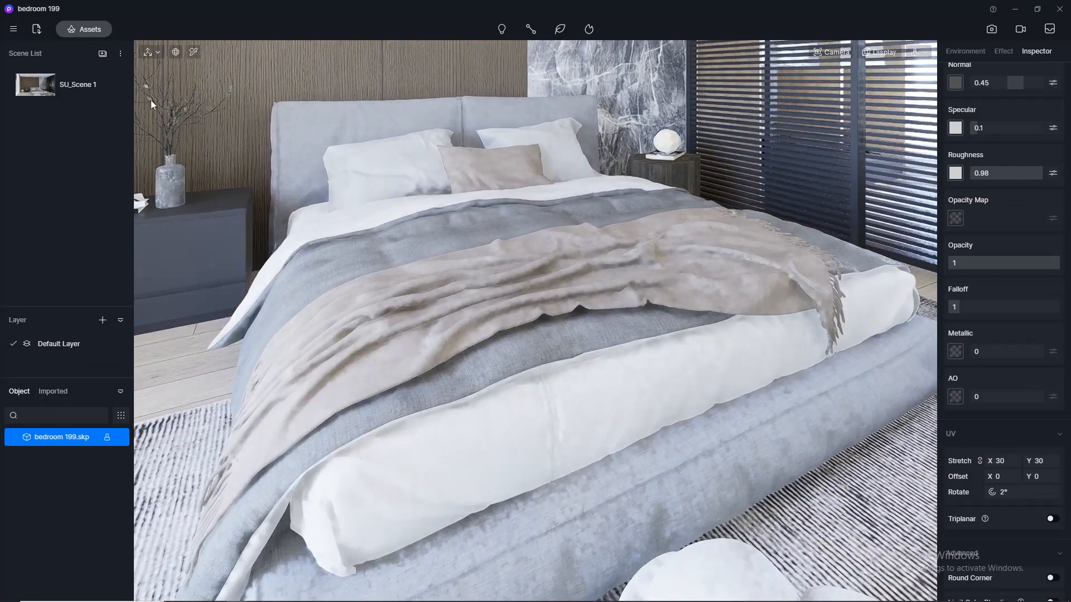
click(78, 29)
click(478, 280)
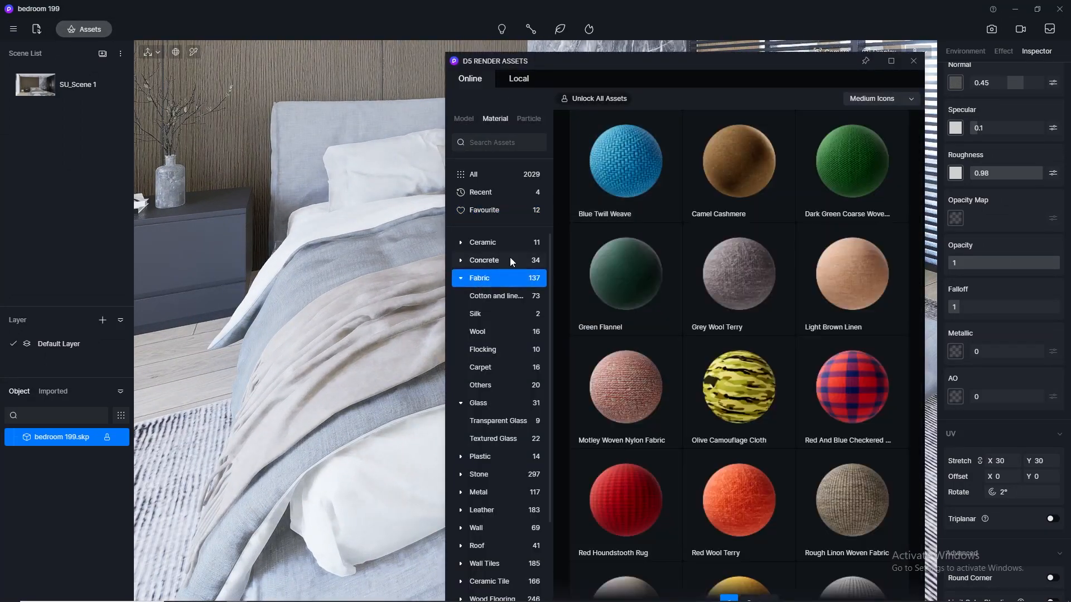
click(500, 296)
drag(614, 66, 832, 31)
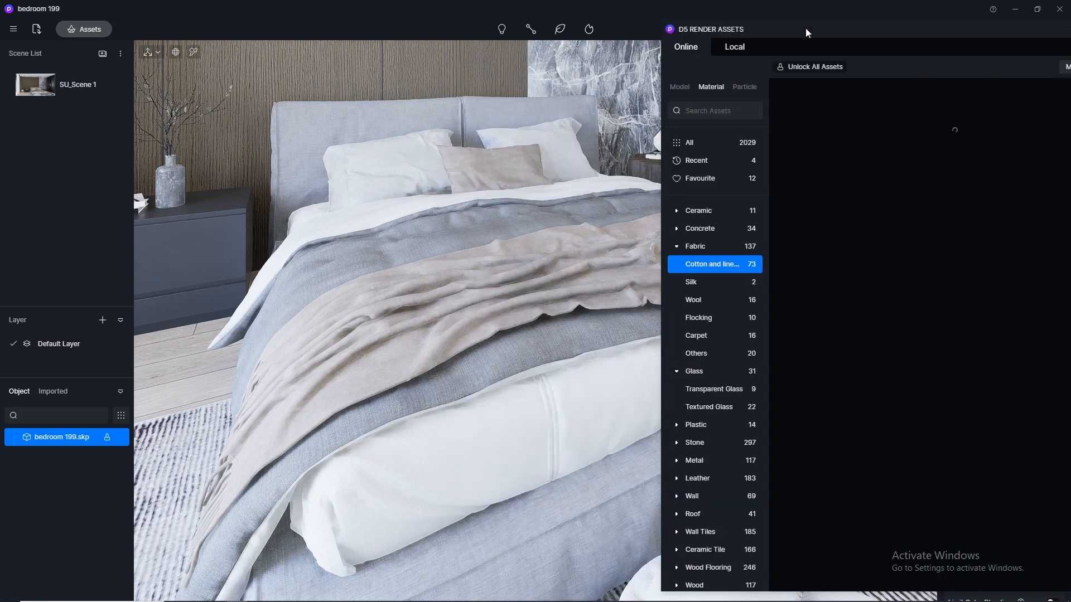
drag(959, 370, 461, 296)
drag(978, 42, 747, 50)
click(903, 34)
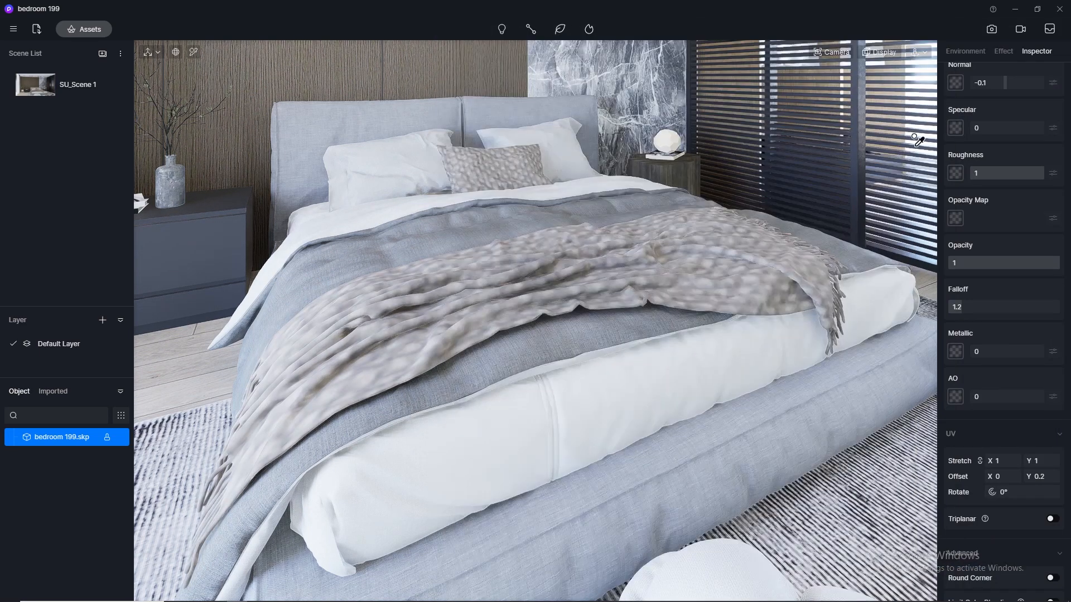
text(30)
key(Return)
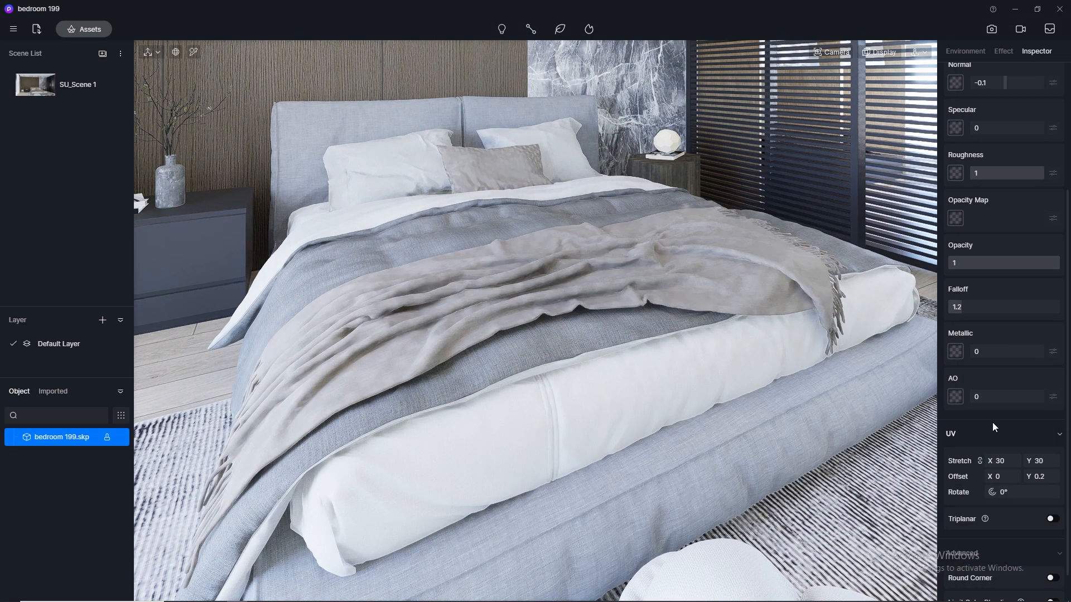
- Apply the favourite White Linen material from the asset library to the mattress
click(81, 31)
click(482, 189)
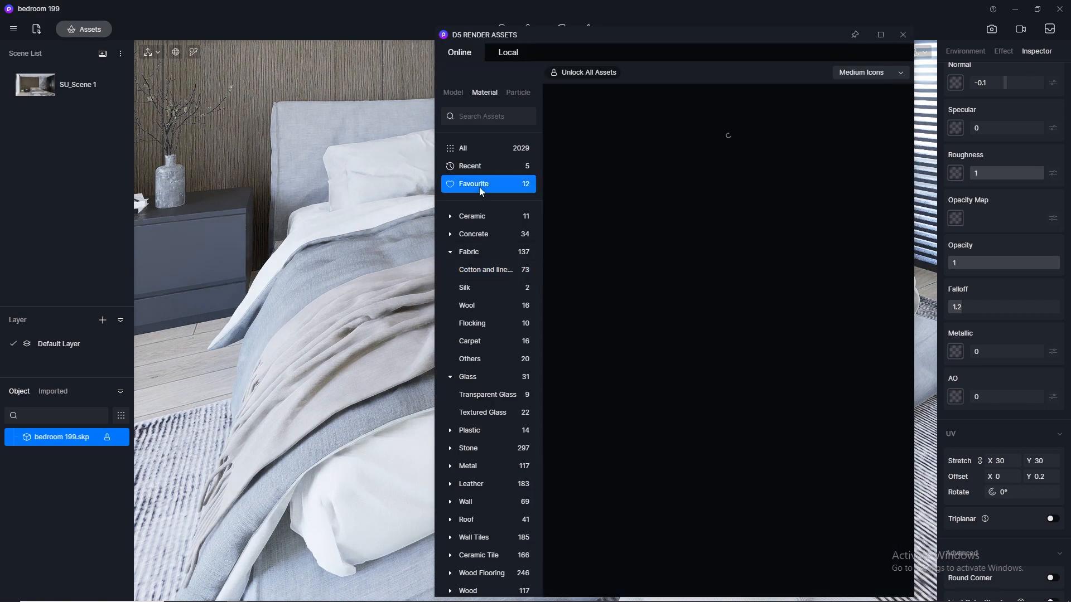
drag(566, 34, 778, 18)
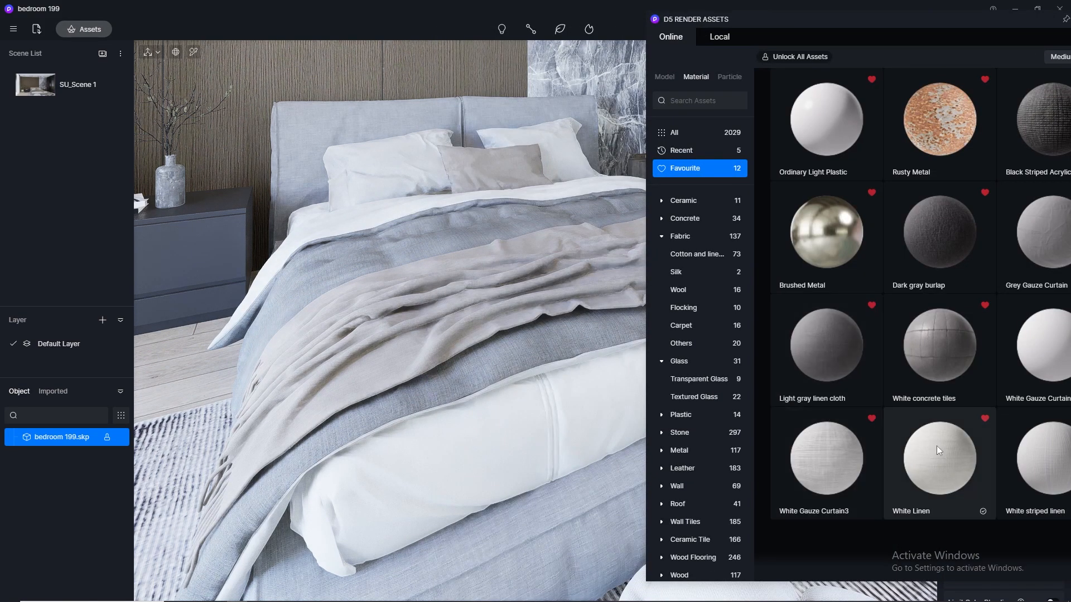
click(935, 446)
drag(705, 462, 497, 444)
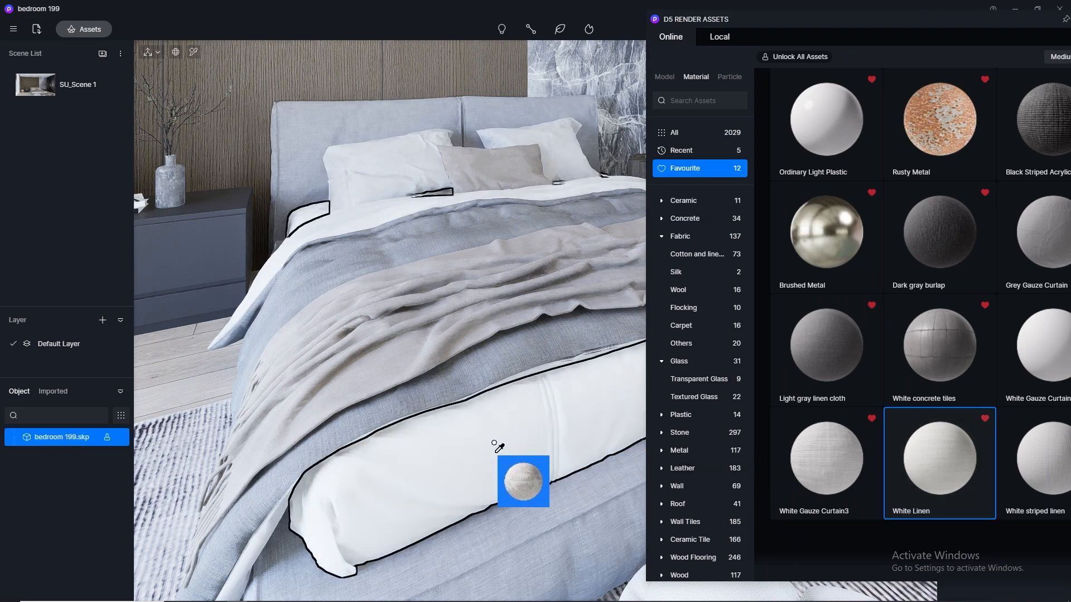
drag(898, 35, 614, 48)
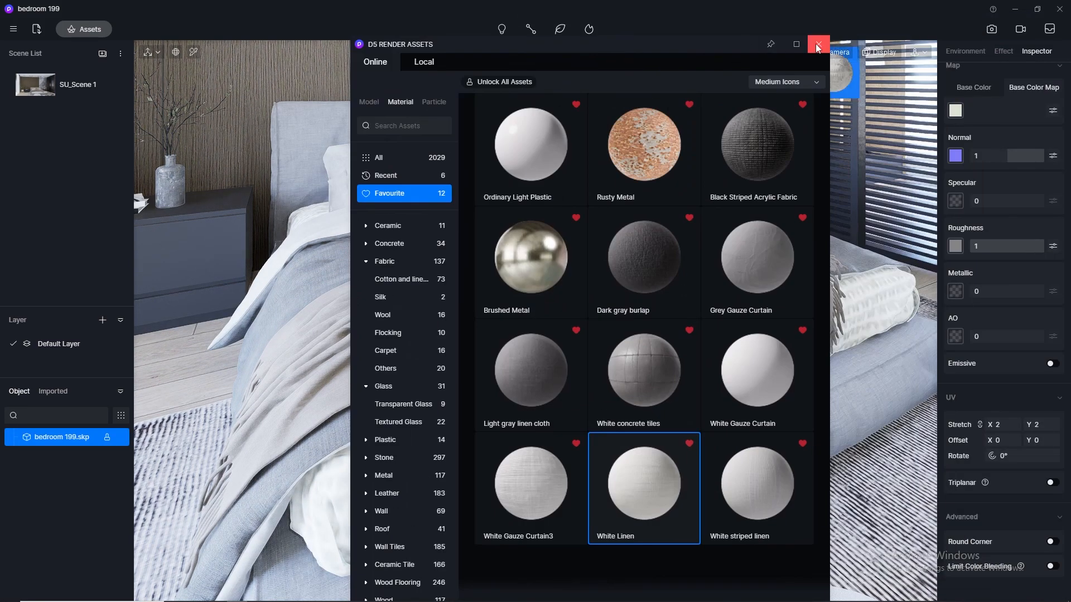
click(850, 43)
- Set the mattress linen's UV Stretch to 30 in X and Y
click(1005, 425)
text(30)
key(Return)
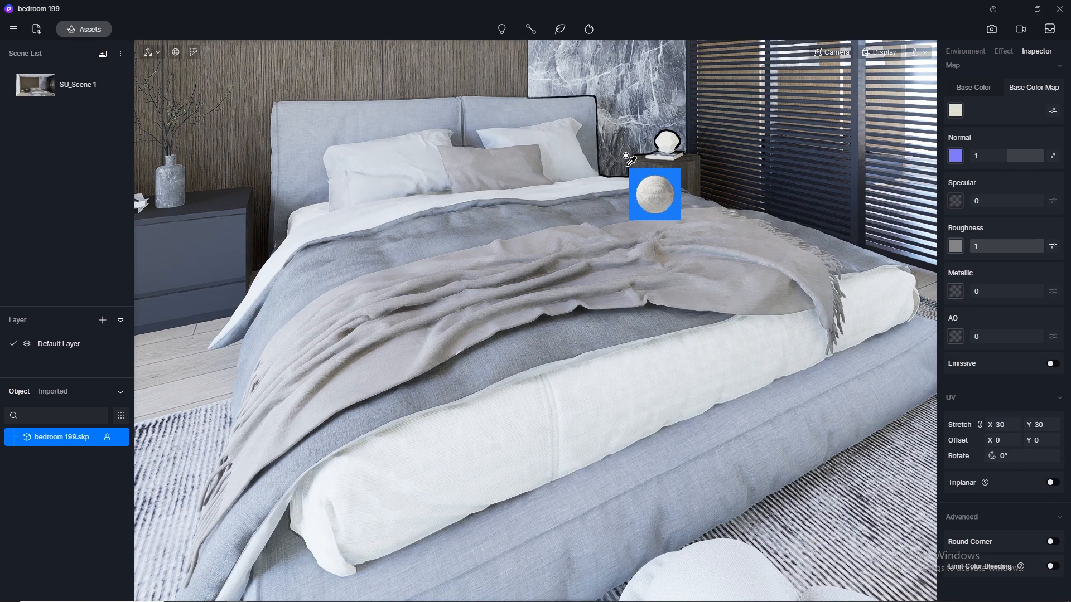
- Apply the favourite Light gray linen cloth material to the grey blanket under the throw and set its UV Stretch to 15
click(193, 53)
click(513, 351)
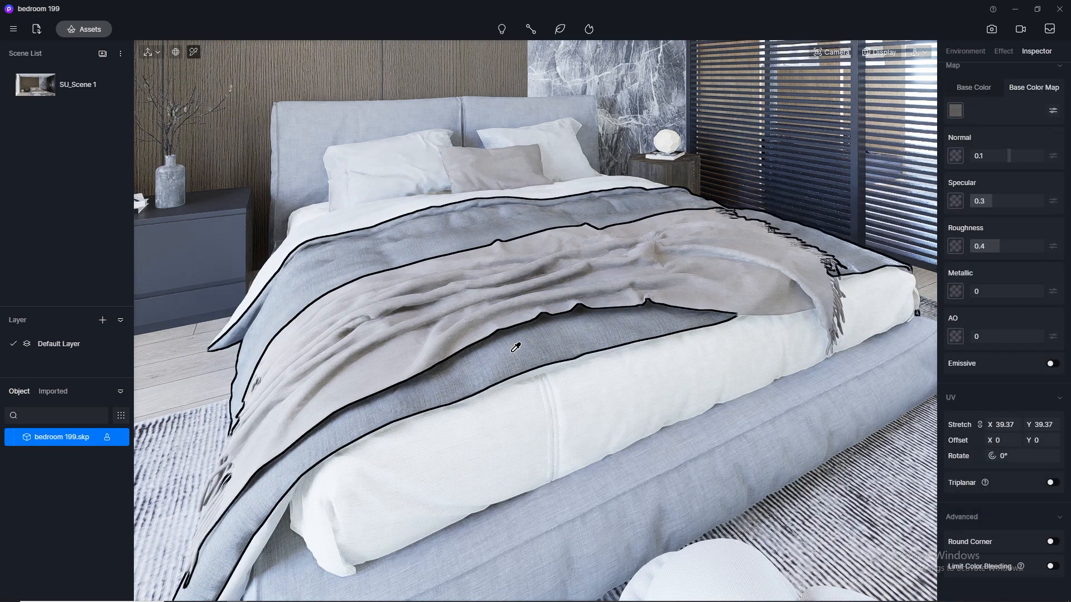
click(619, 500)
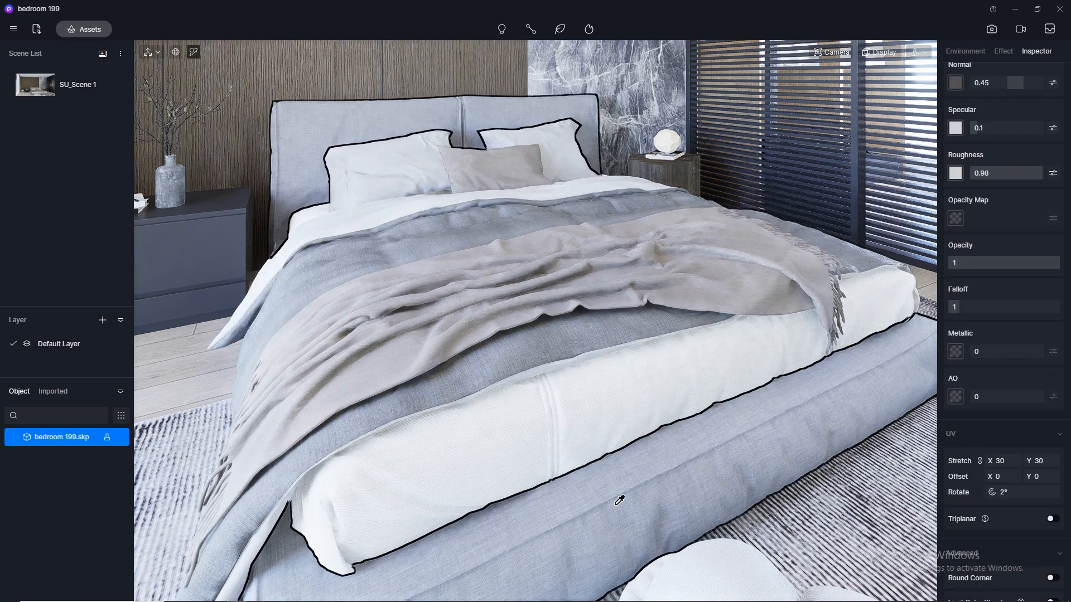
click(601, 321)
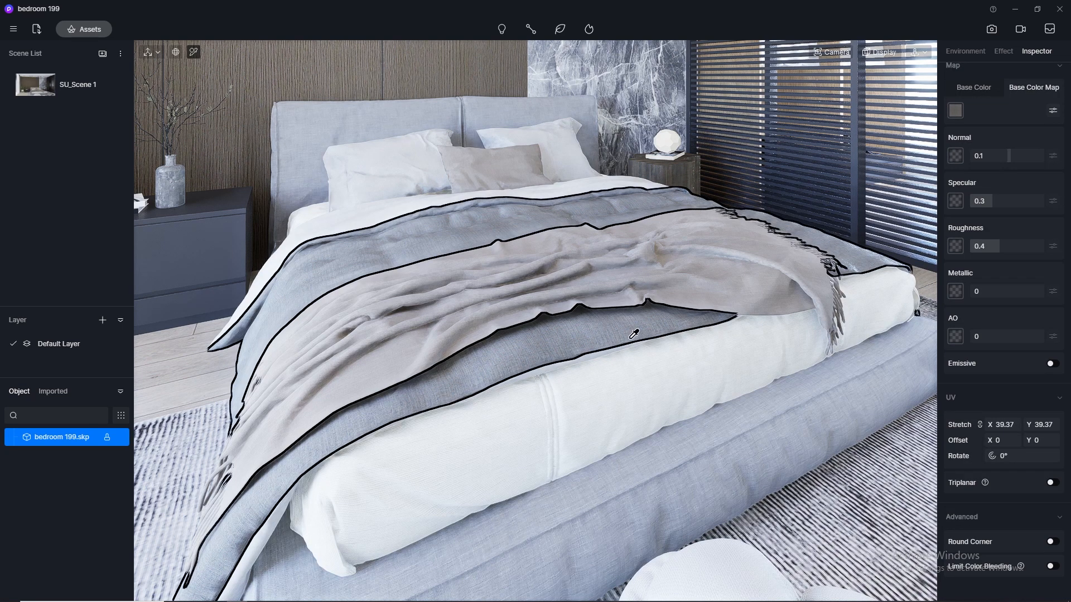
click(84, 29)
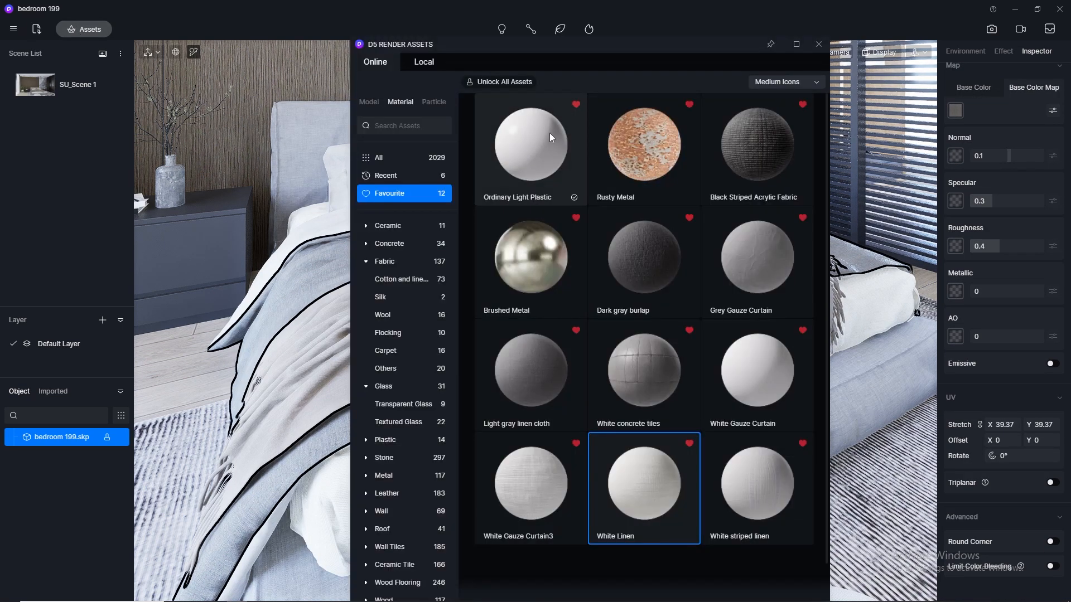
drag(463, 50, 750, 58)
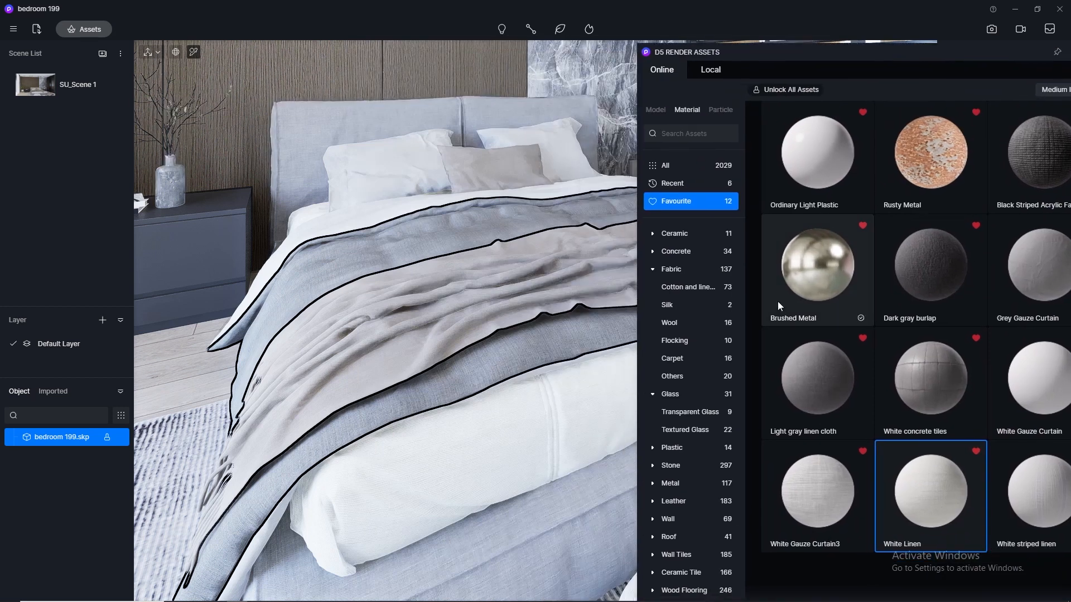
drag(808, 376, 532, 343)
drag(1046, 59, 870, 63)
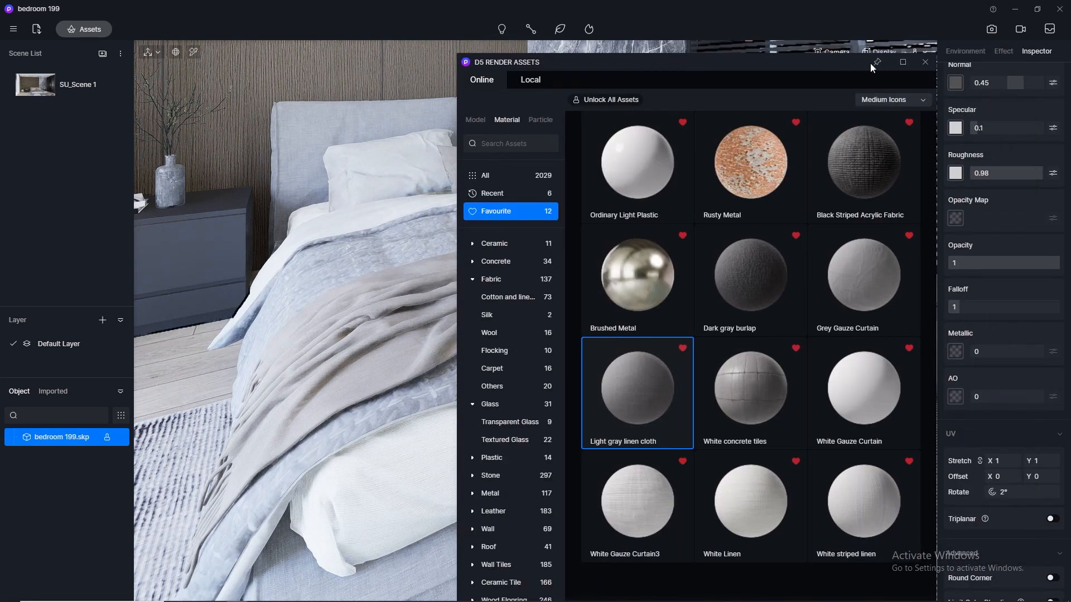
click(925, 62)
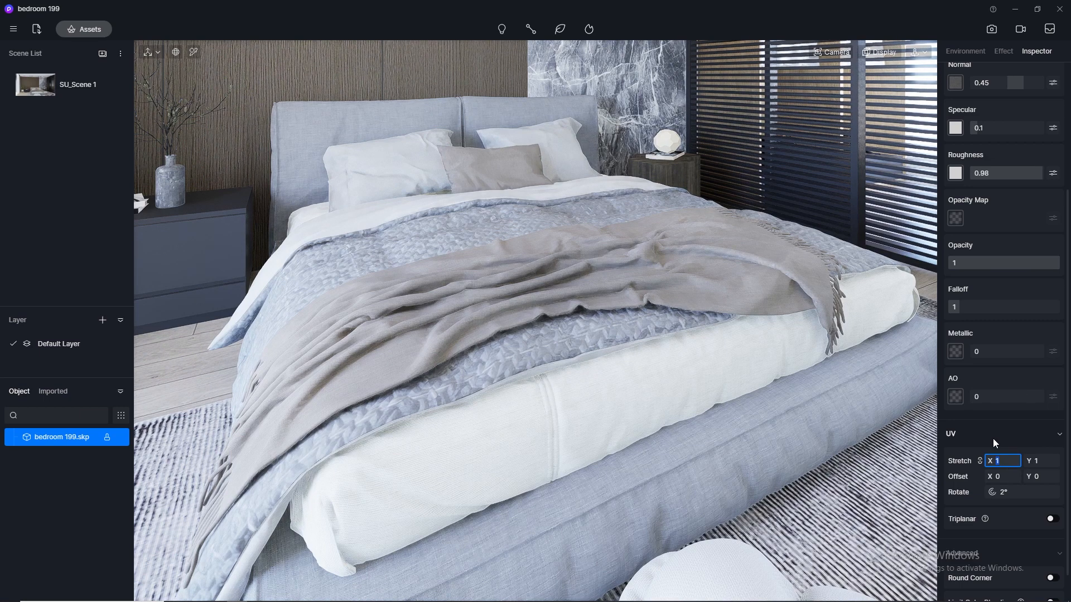
key(Return)
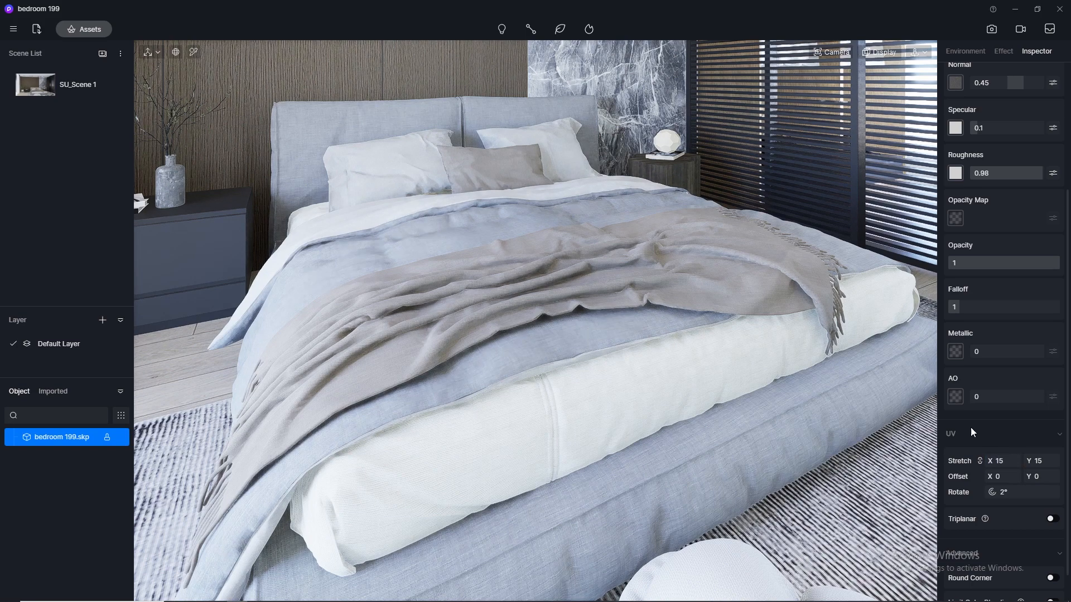
- Apply the favourite White Linen material to the white pouf and set its UV Stretch to 50 in X and Y
scroll(414, 184, down, 3)
key(Escape)
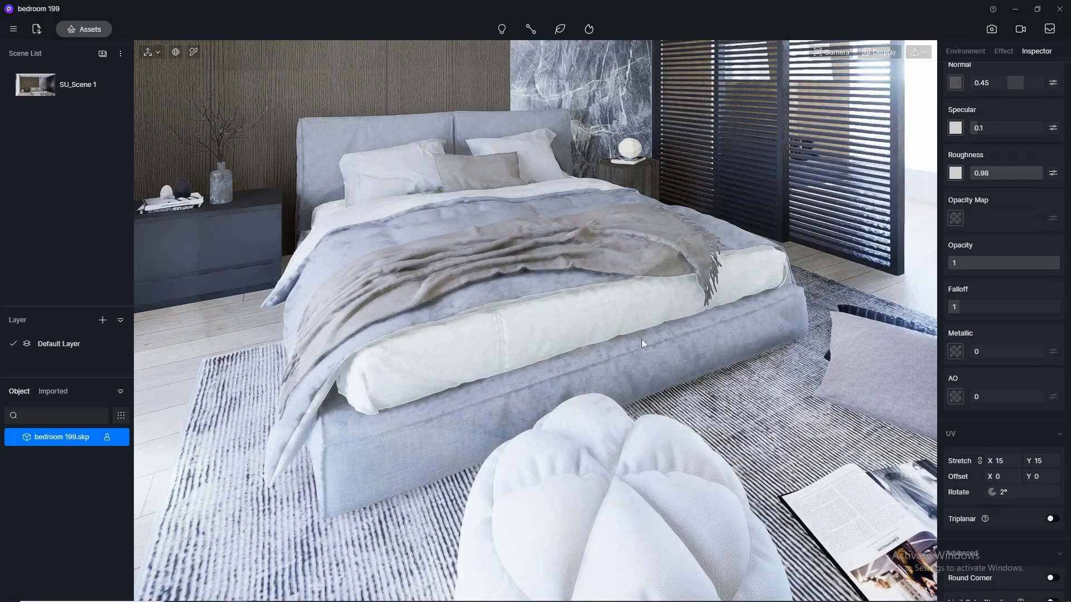
middle_drag(592, 320, 498, 233)
scroll(497, 233, down, 6)
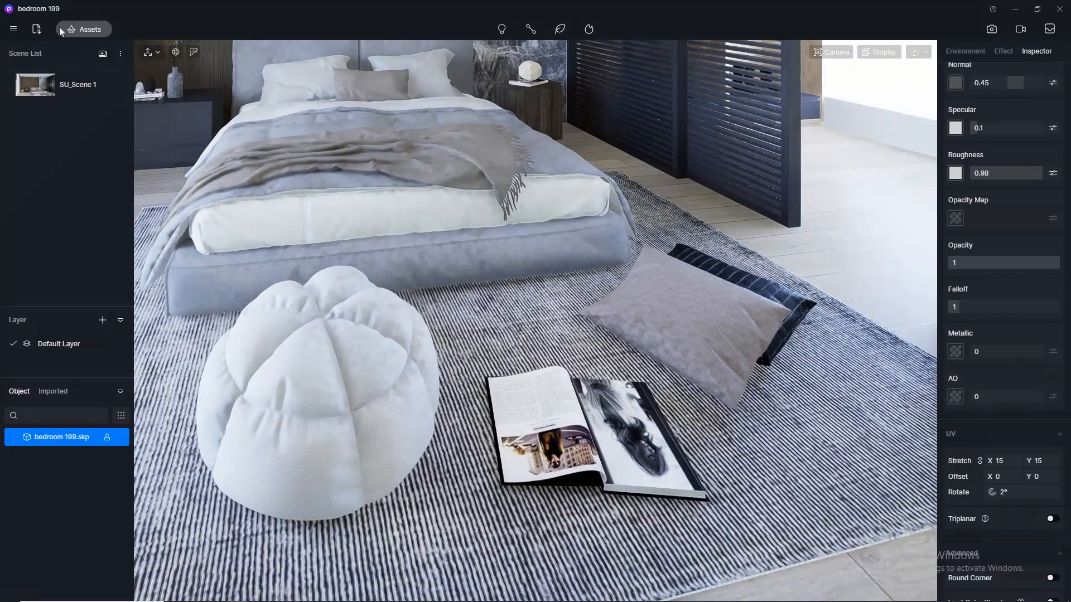
click(63, 30)
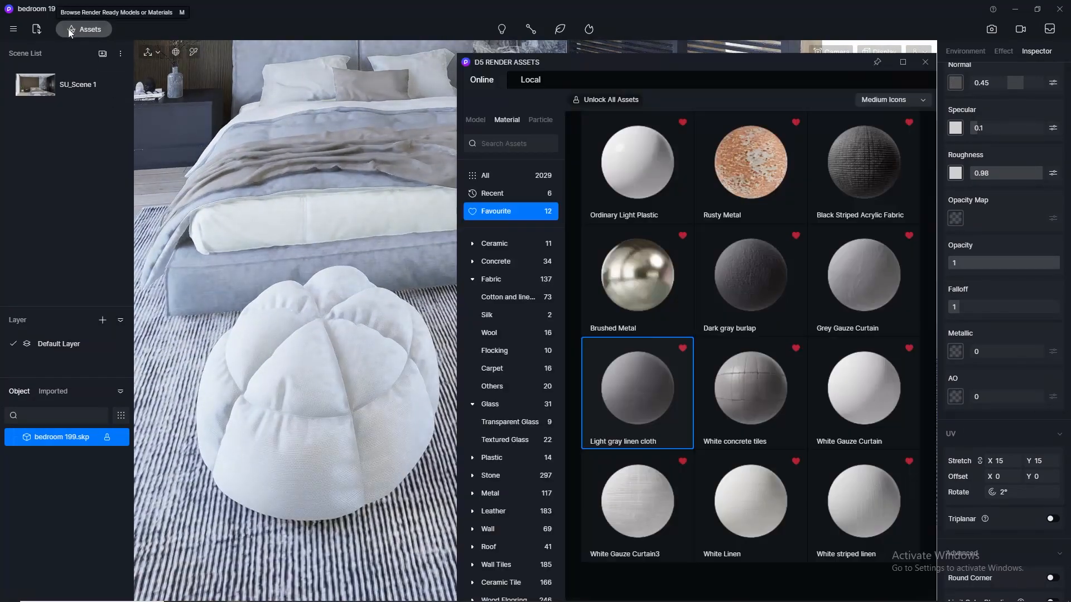
drag(773, 496, 364, 402)
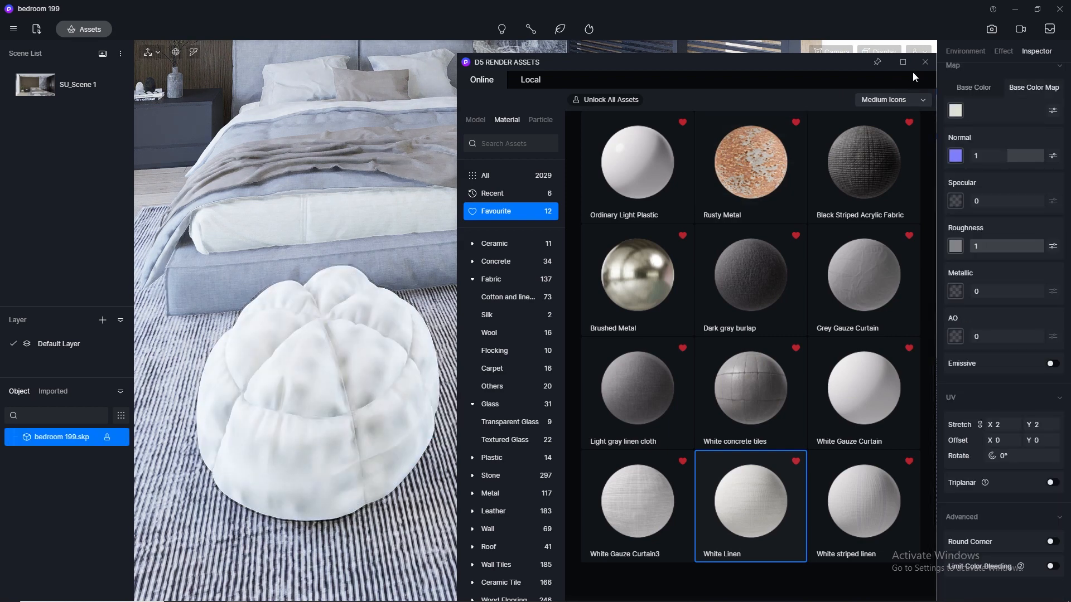
click(923, 62)
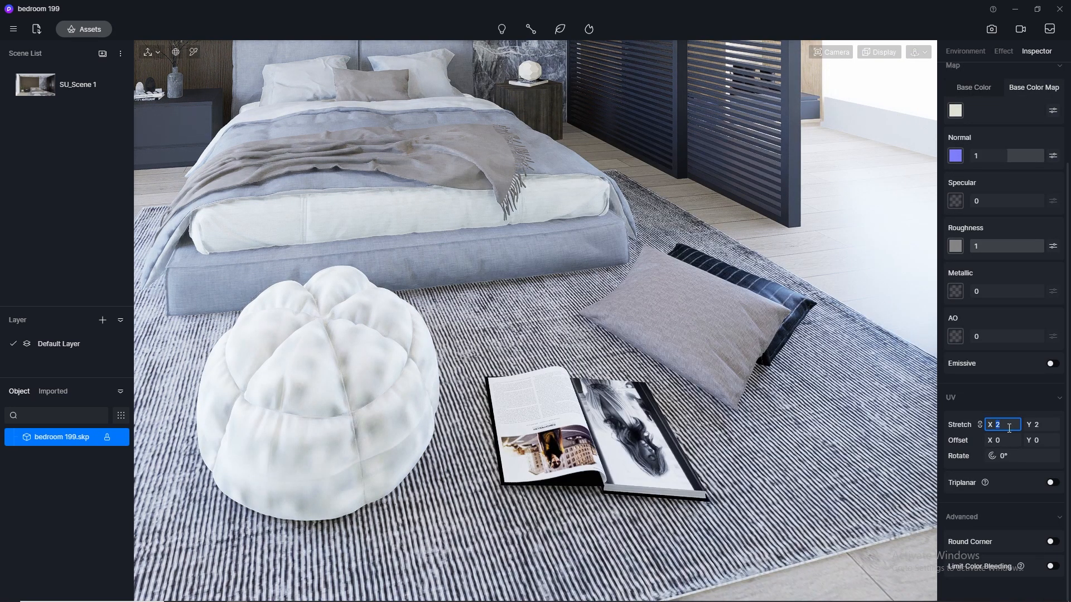
key(Return)
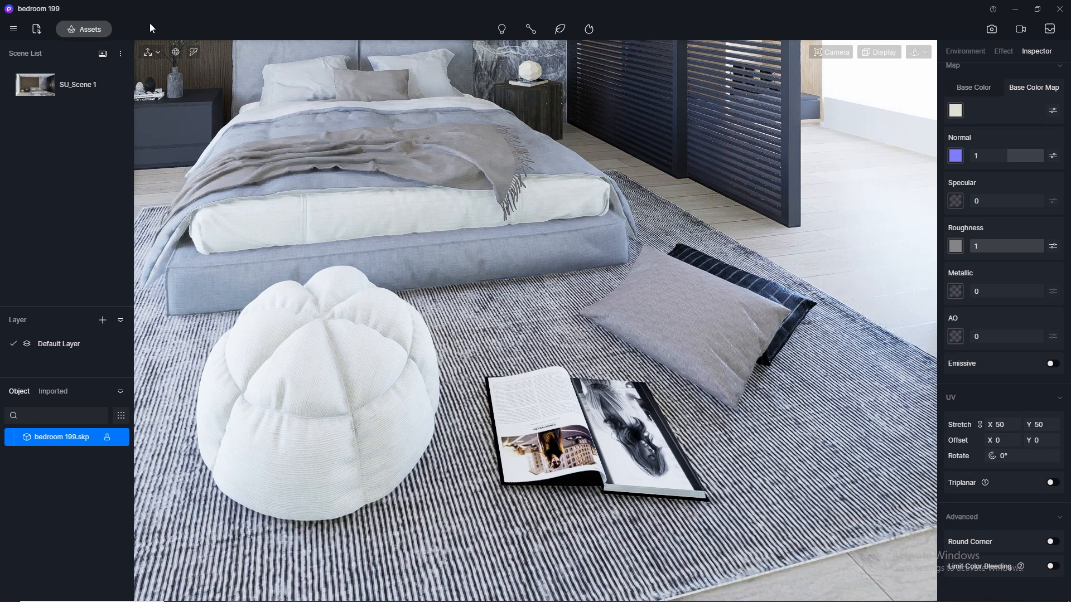
- Apply the favourite Light gray linen cloth material to the front floor cushion and set its UV Stretch to 40
click(83, 29)
drag(714, 68, 188, 46)
drag(179, 363, 690, 324)
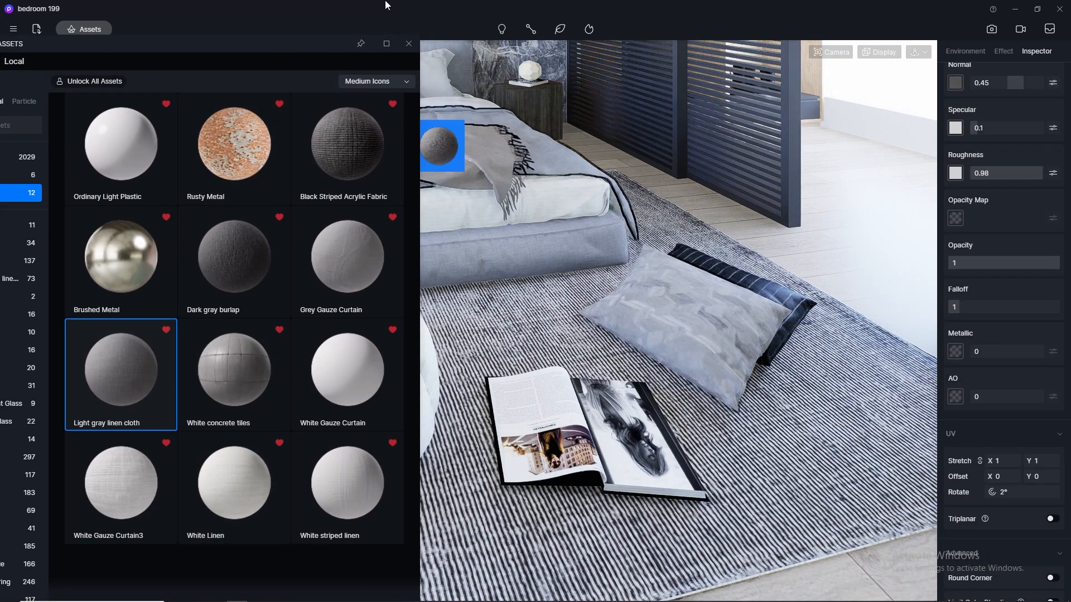
click(409, 43)
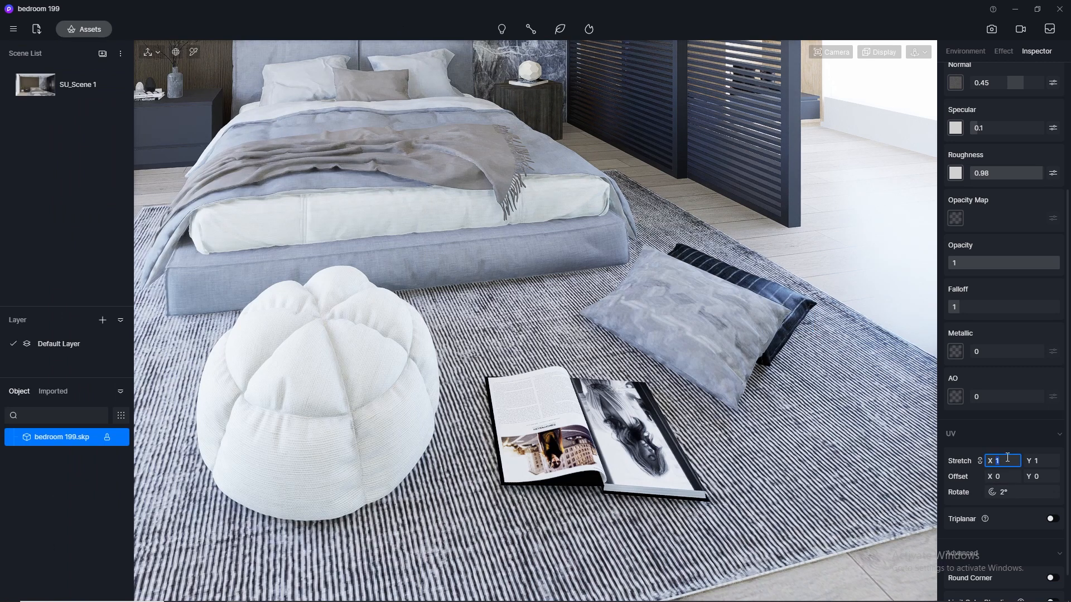
key(Return)
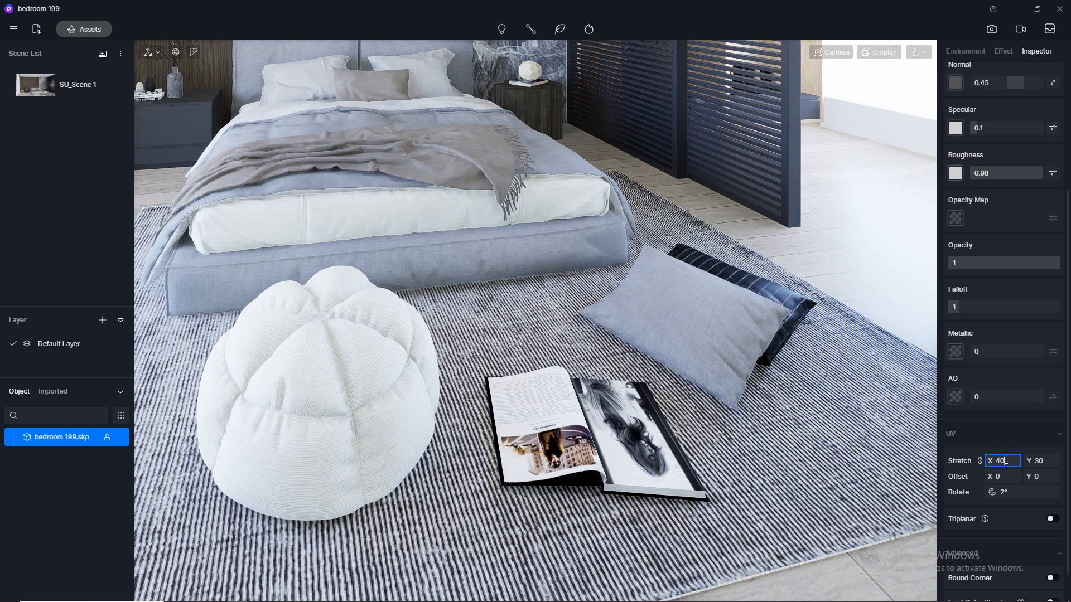
drag(1004, 460, 229, 75)
- Sample the dark striped floor cushion's material and copy its base color map into the Normal map slot
click(193, 52)
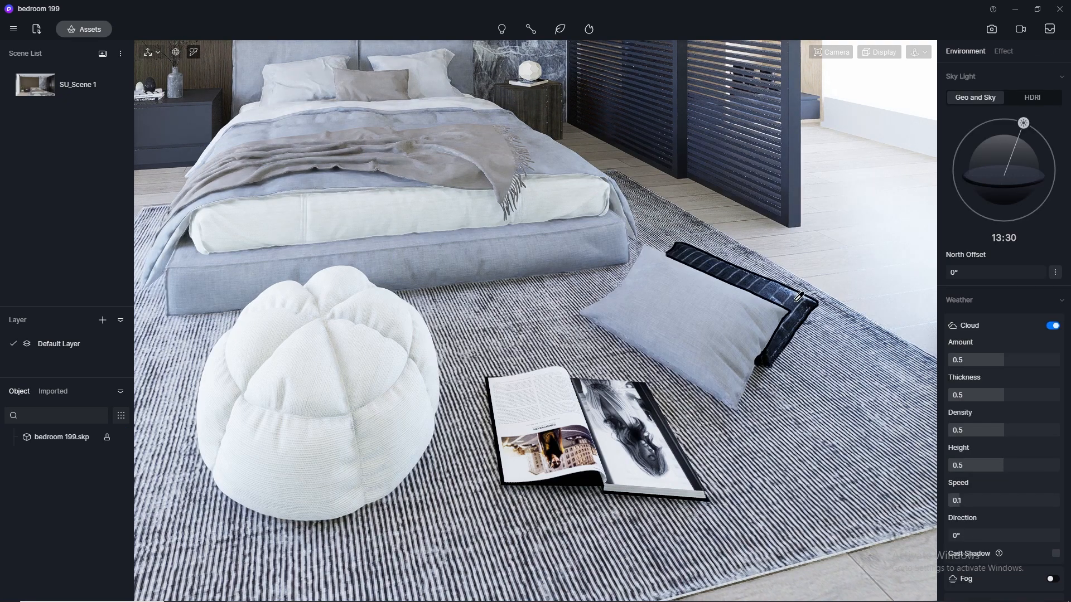
click(799, 298)
right_click(949, 110)
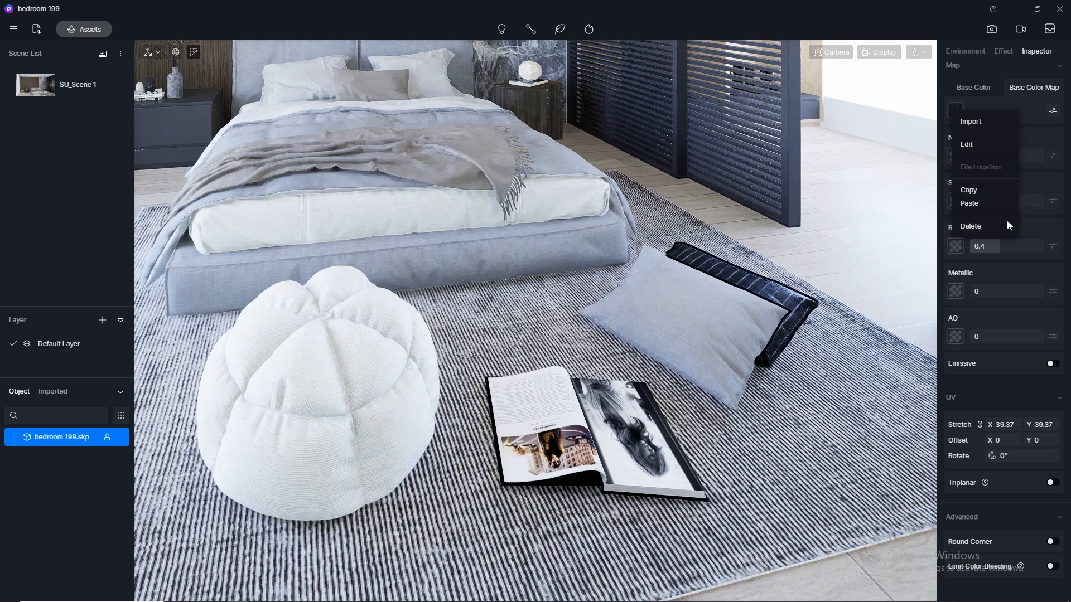
click(967, 192)
right_click(960, 155)
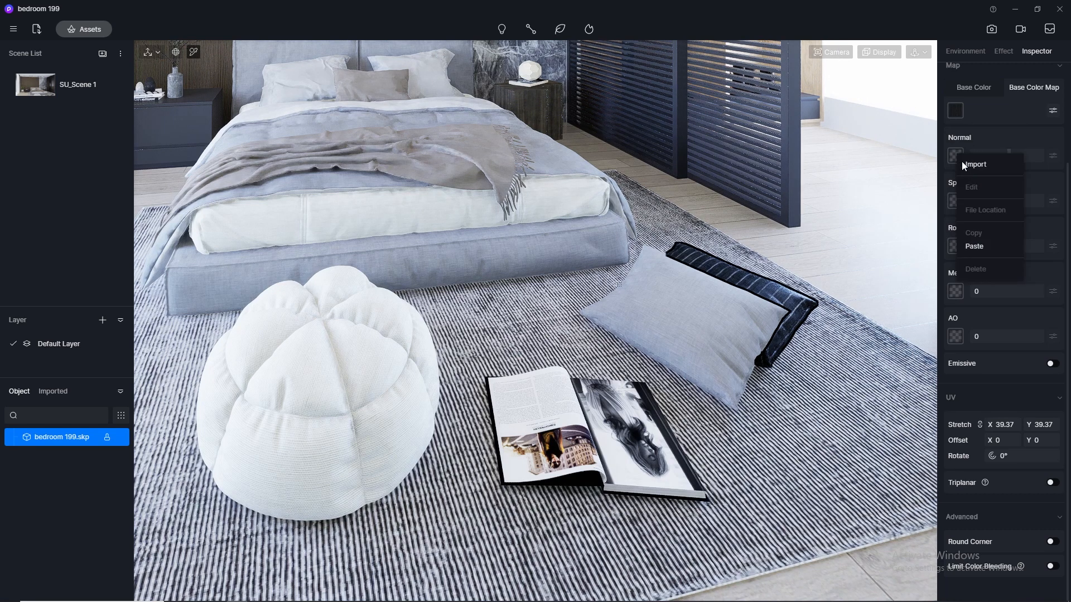
click(975, 244)
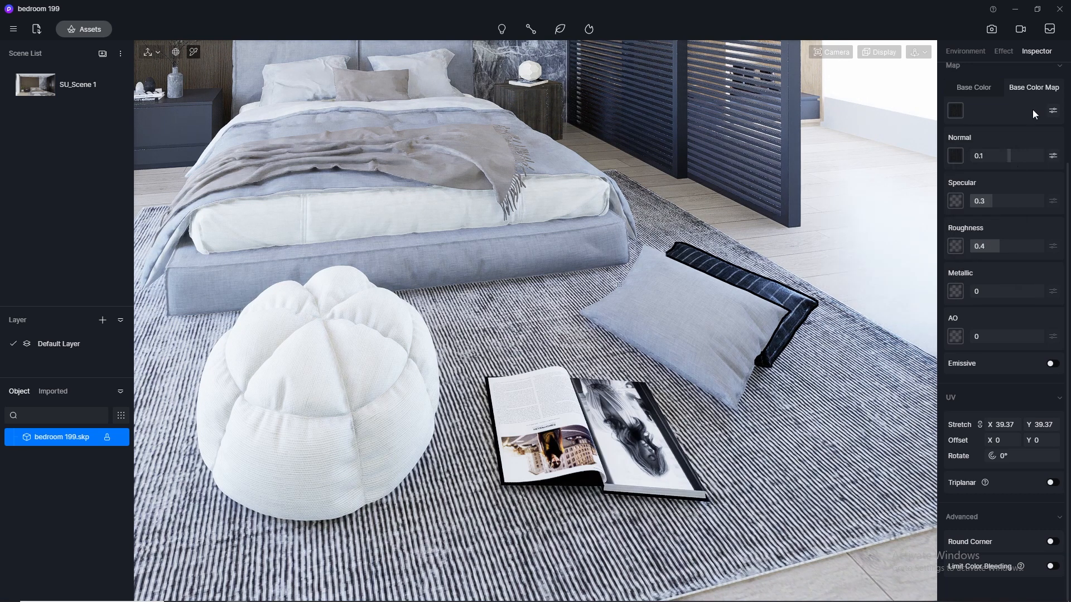
- Change the striped cushion's material template to Cloth and set its Roughness to 0.8
click(1060, 69)
click(1059, 190)
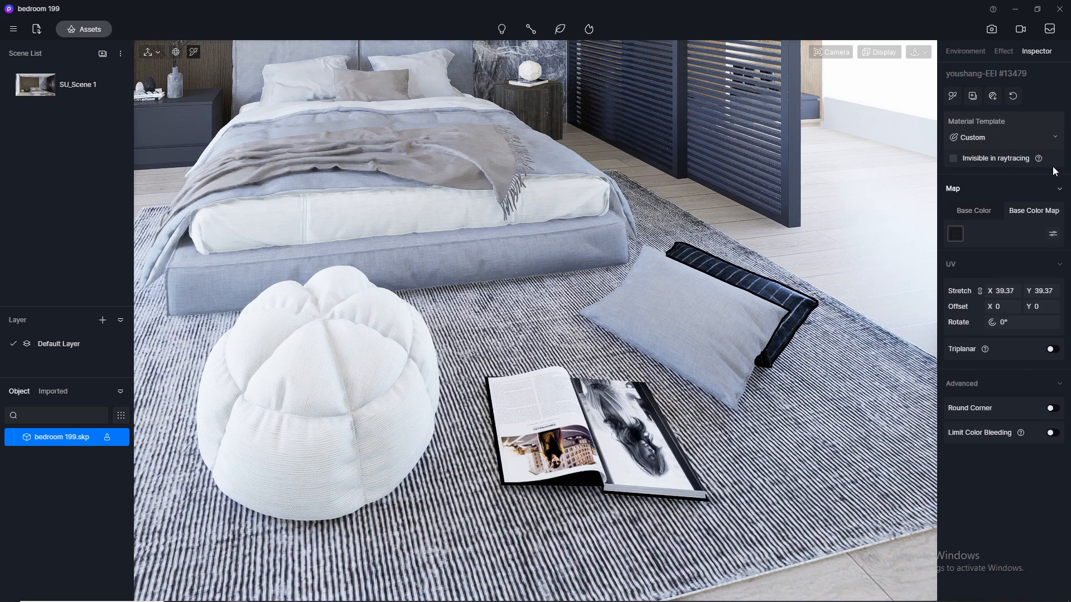
click(1055, 138)
click(999, 342)
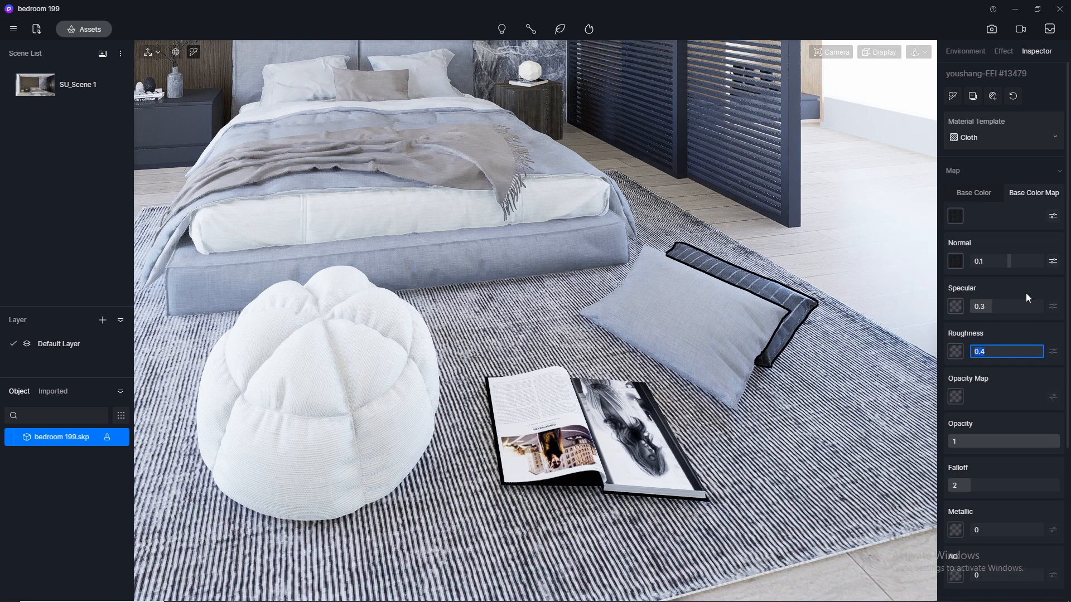
text(0.8)
key(Return)
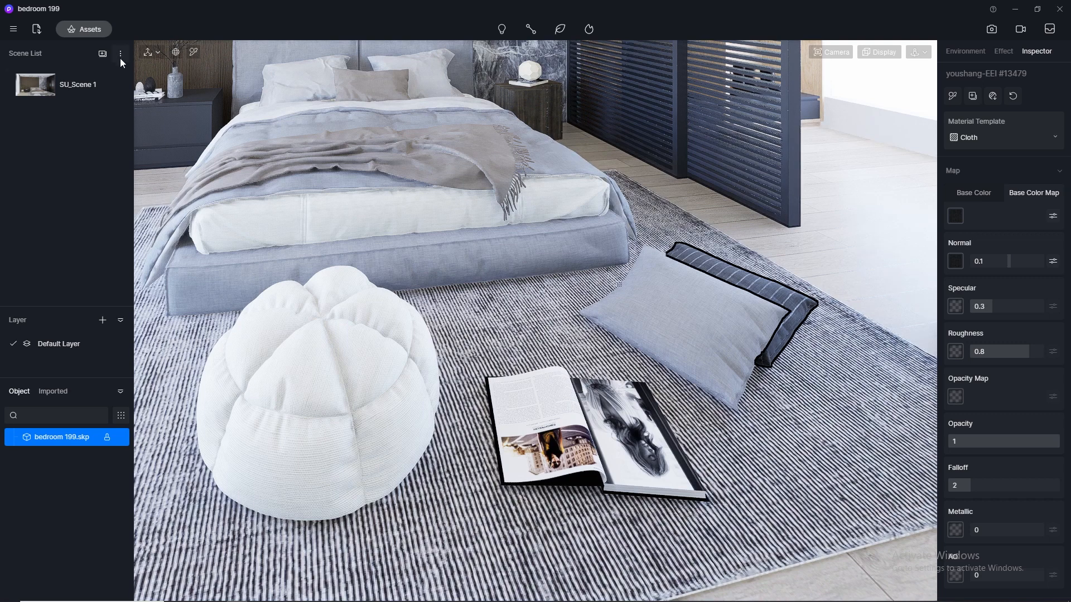
- Apply the Light Grey Striped Rug material from the Fabric library's Carpet category to the rug under the bed
click(96, 34)
drag(175, 42, 765, 67)
scroll(804, 357, down, 2)
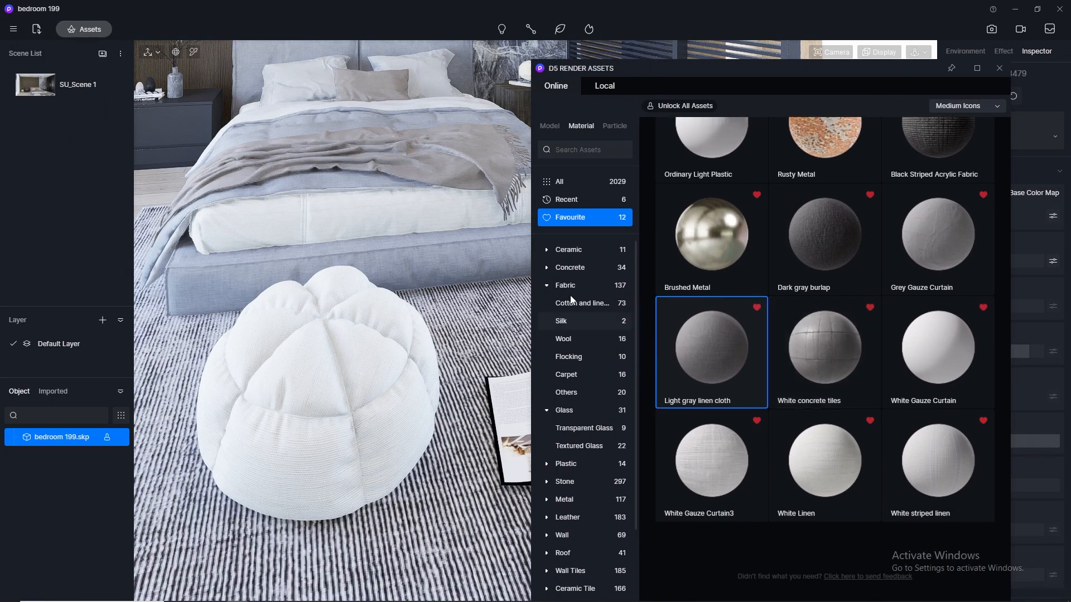
click(573, 378)
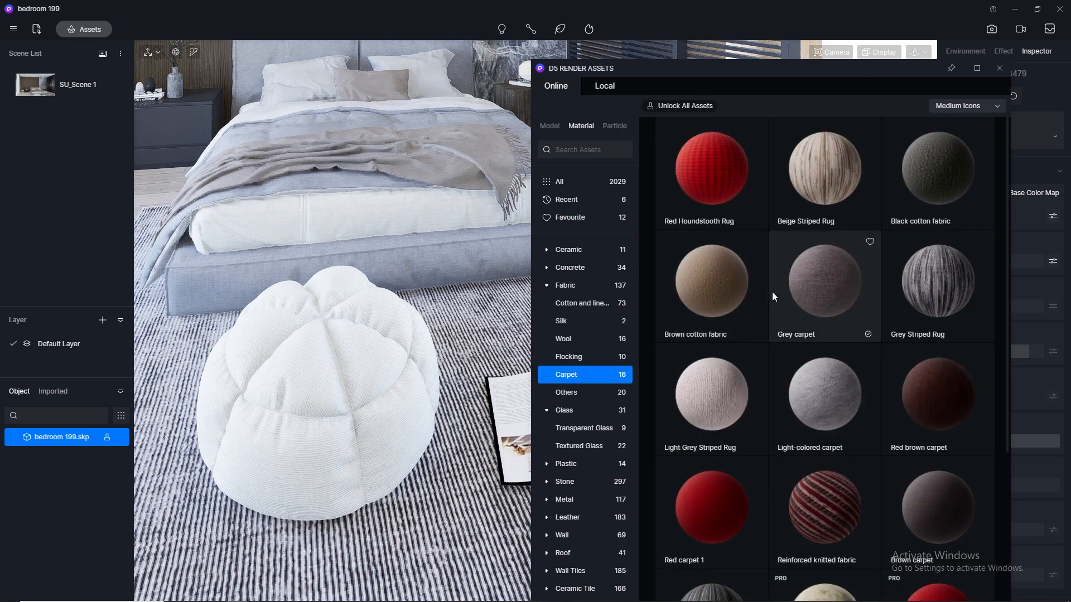
scroll(867, 376, down, 3)
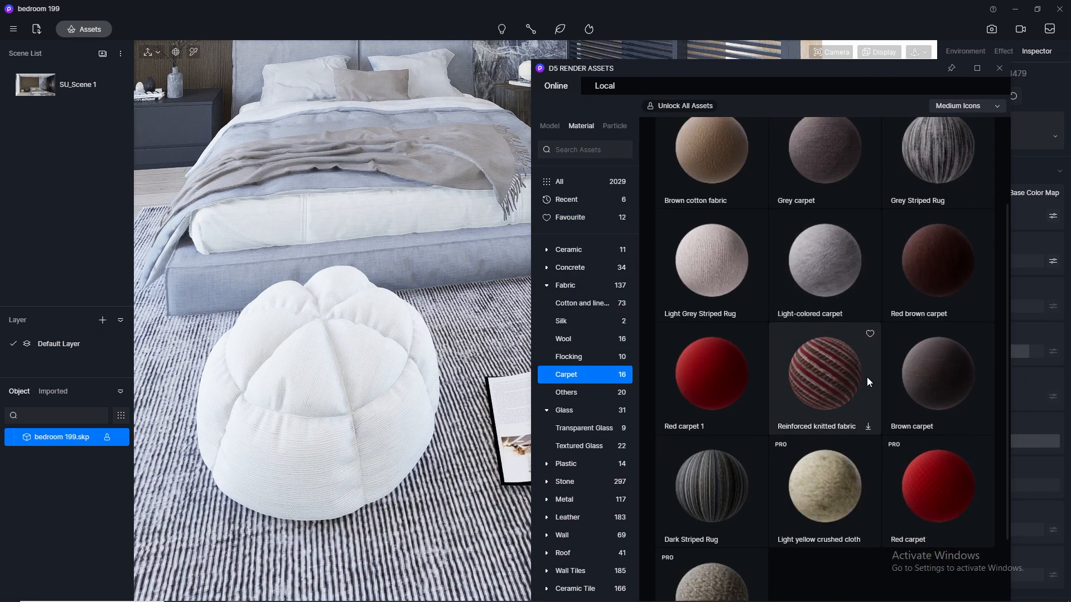
scroll(866, 377, up, 2)
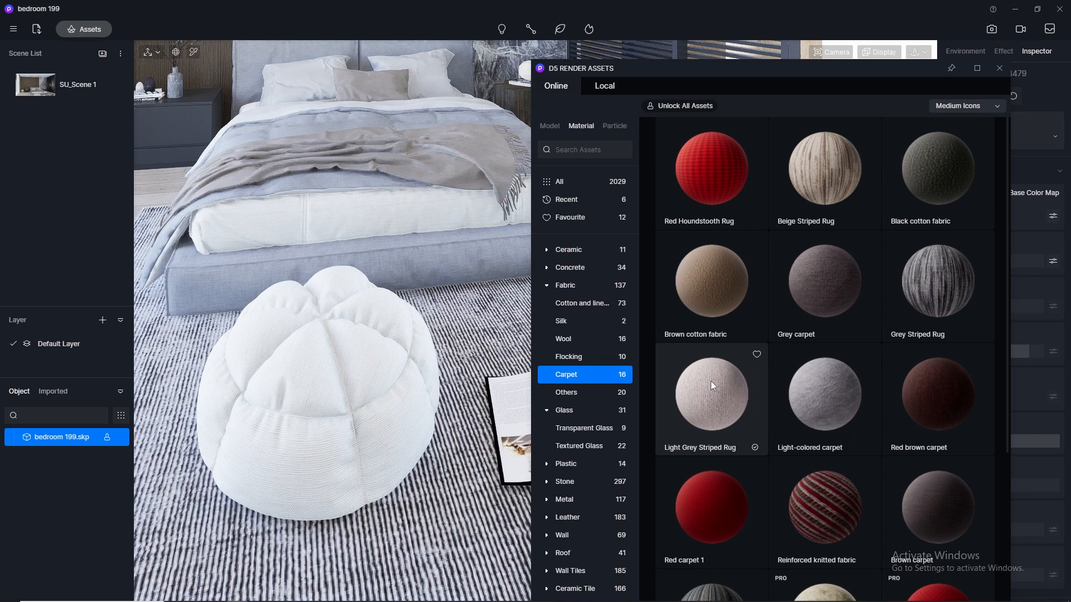
drag(711, 399, 453, 495)
click(999, 68)
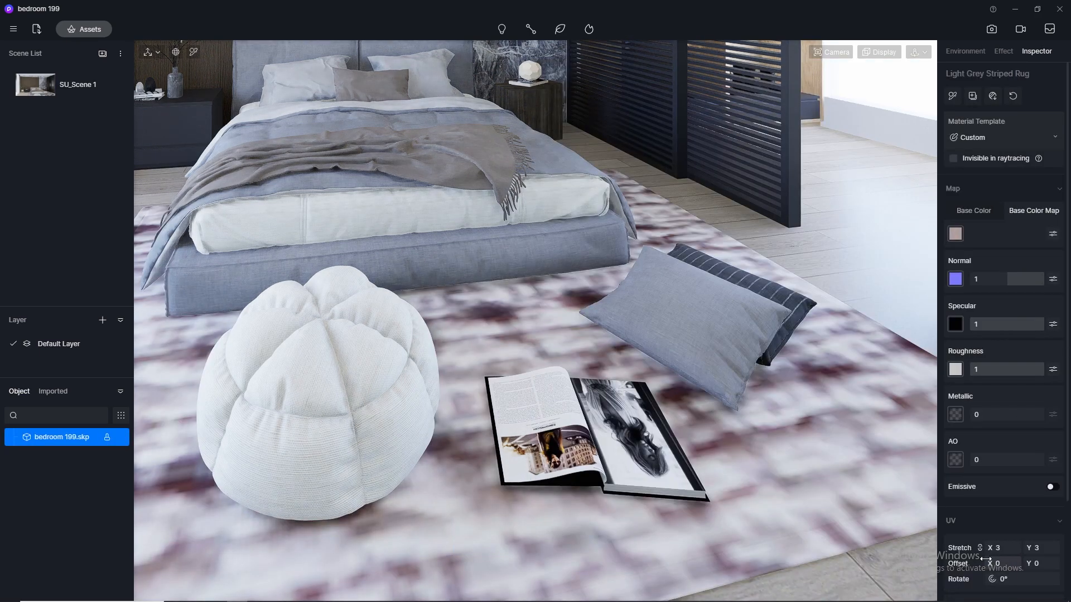
- Set the rug's UV Stretch to 100 and raise it to 150 from the SU_Scene 1 view
click(1009, 549)
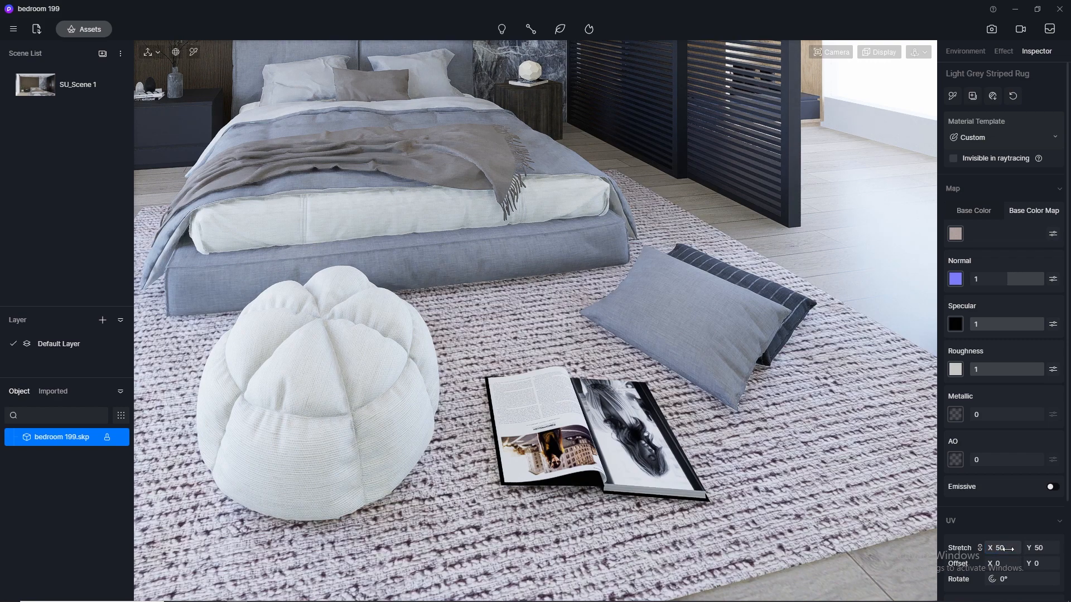
key(Return)
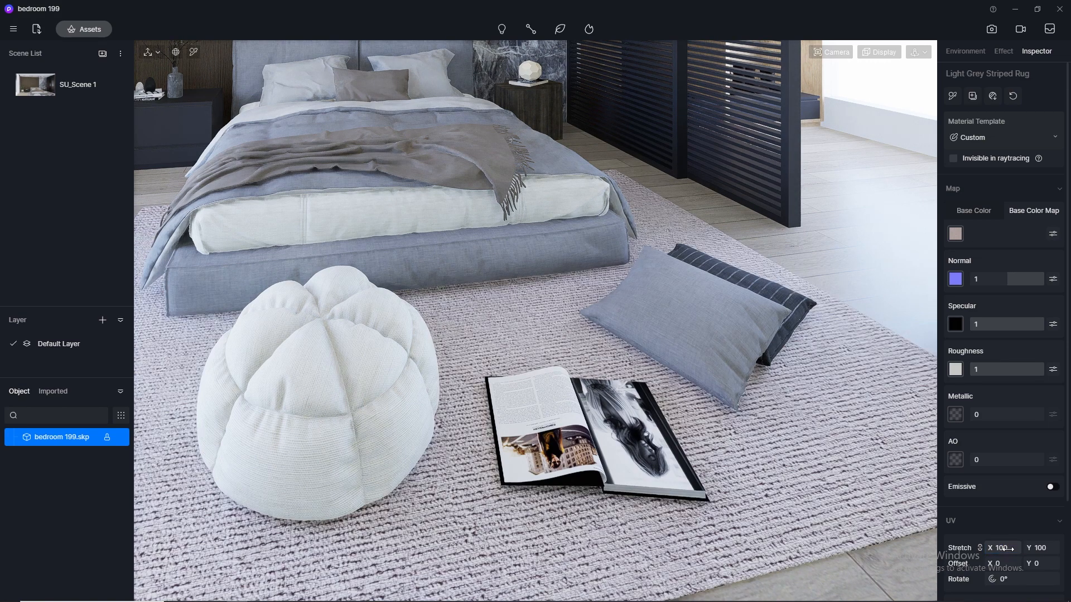
scroll(735, 369, down, 5)
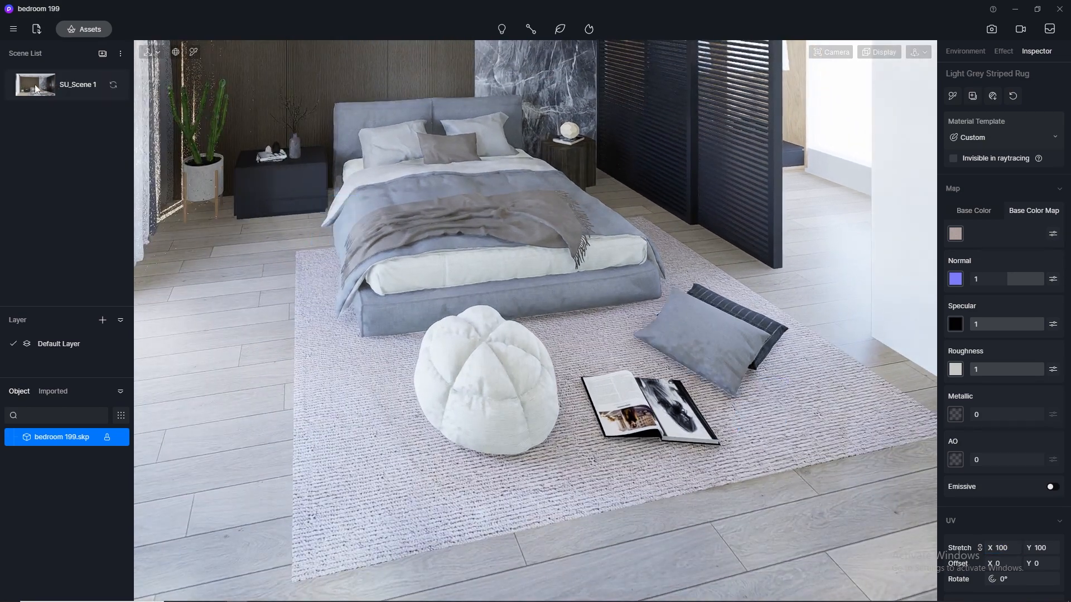
click(33, 85)
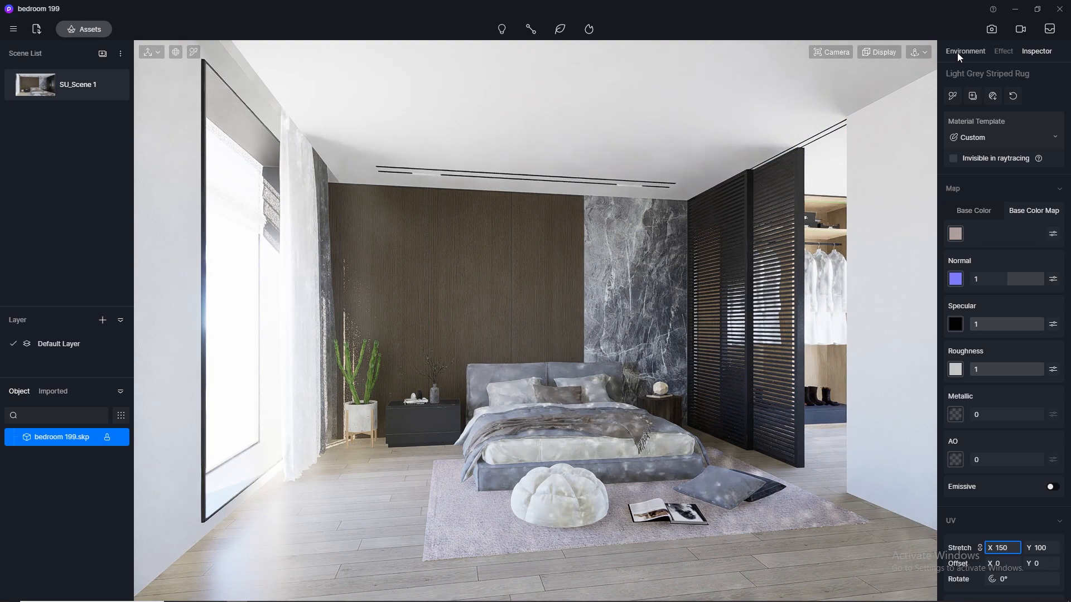
- Enter image rendering mode and light the scene with the custom HDRI btrr 8000×4000 rotated to 133.3°
click(992, 29)
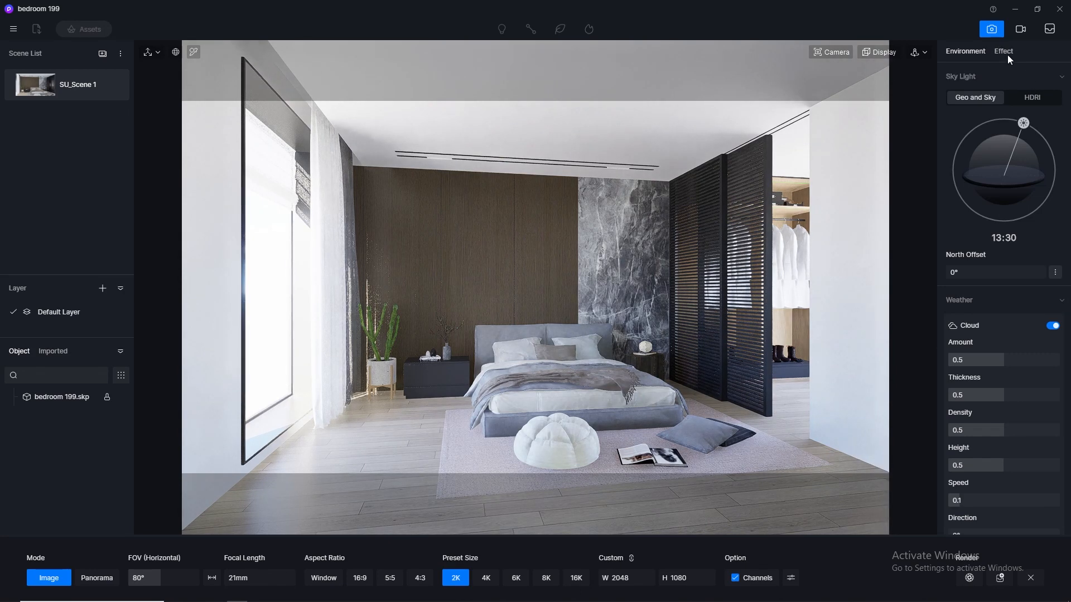
click(1030, 96)
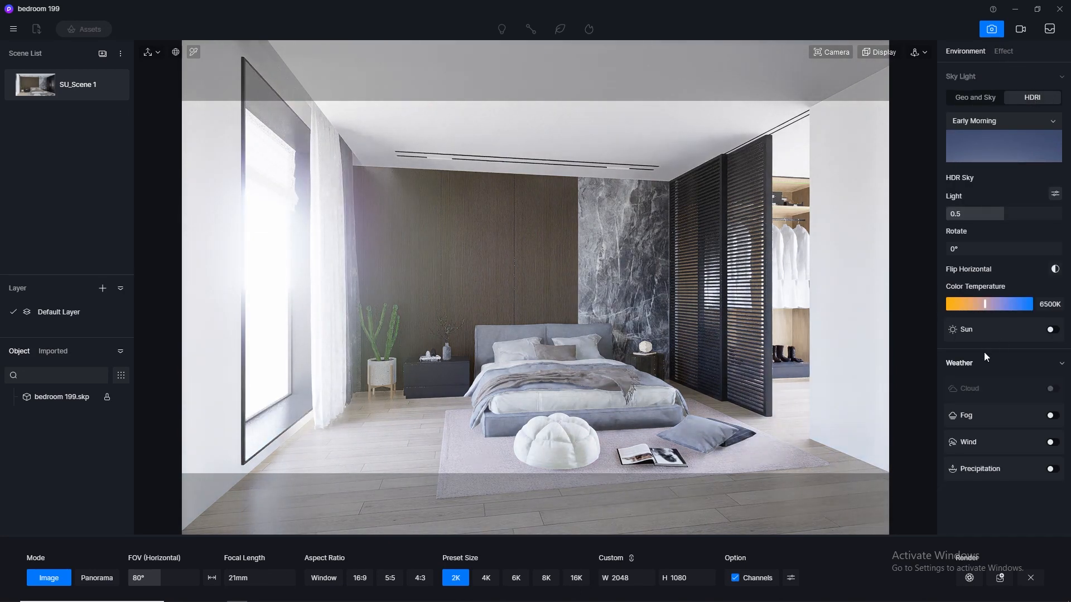
click(984, 124)
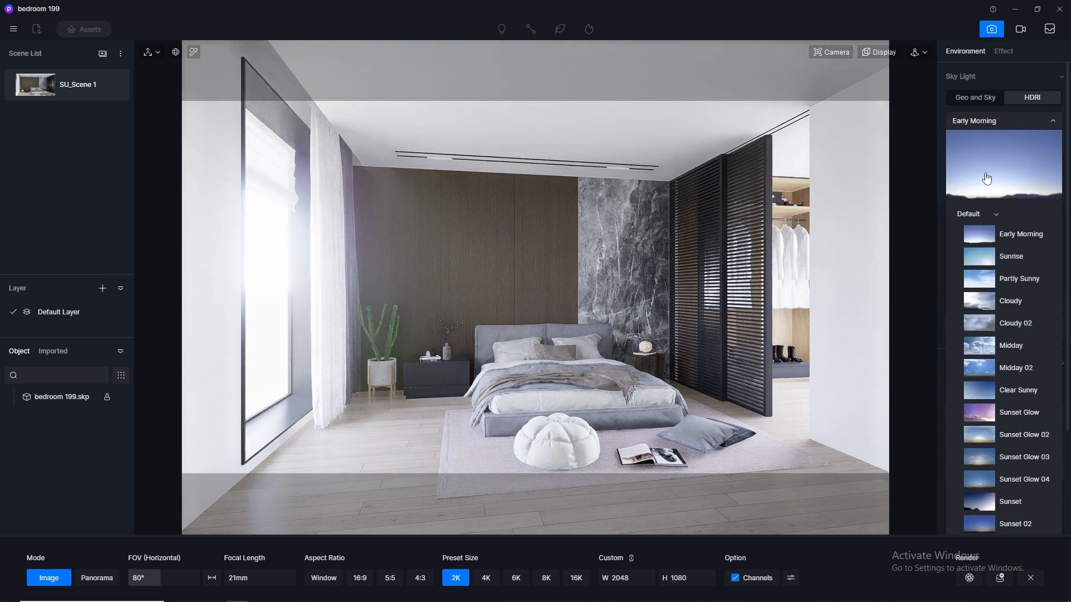
click(983, 218)
click(976, 228)
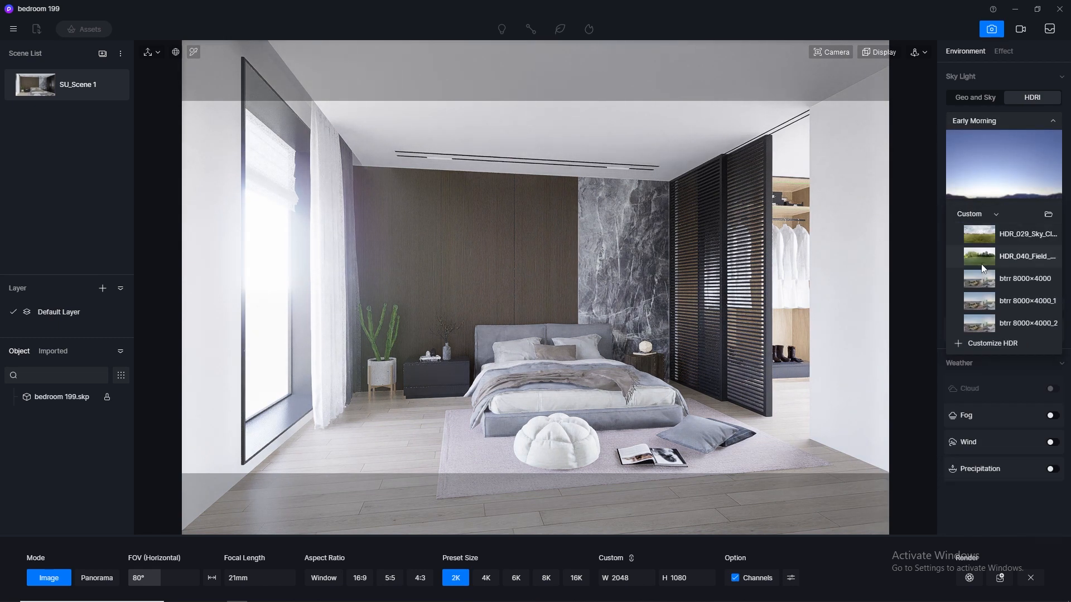
click(979, 284)
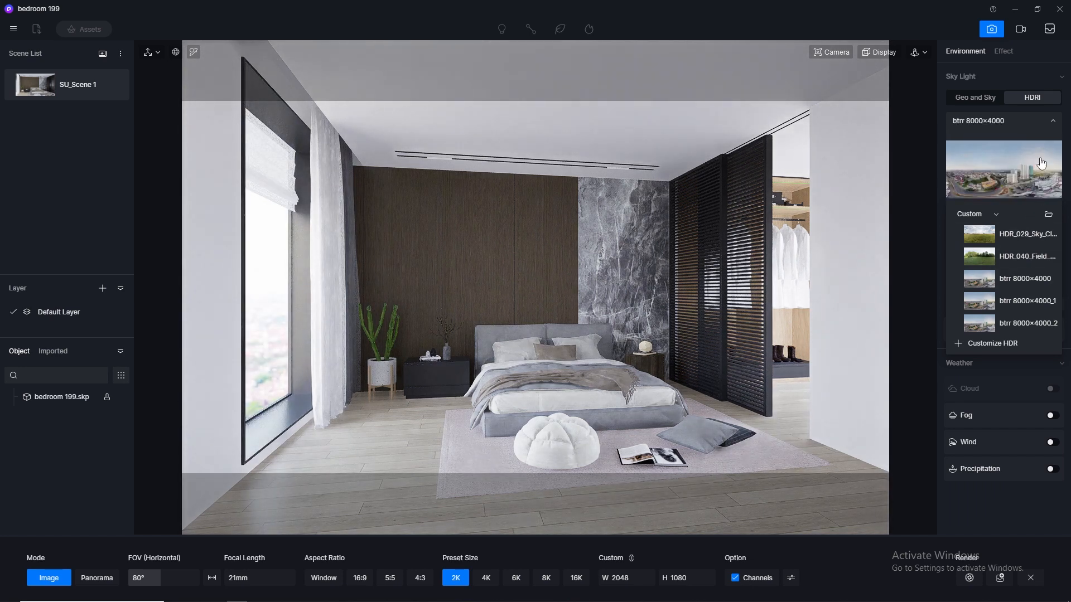
click(1052, 121)
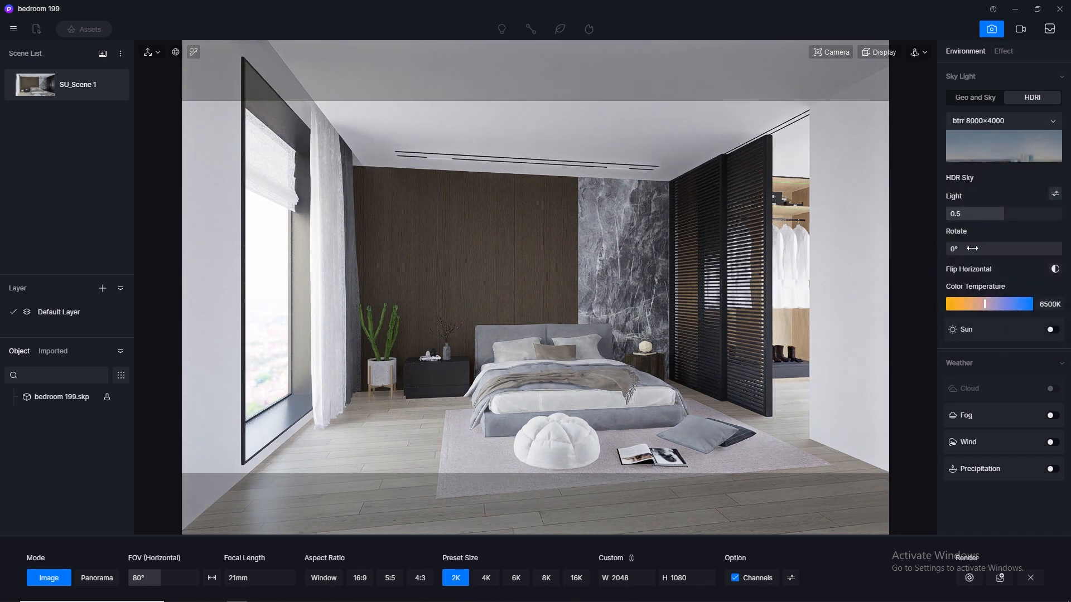
mouse_move(972, 248)
mouse_down()
mouse_move(940, 253)
mouse_move(1004, 253)
mouse_move(984, 249)
mouse_up()
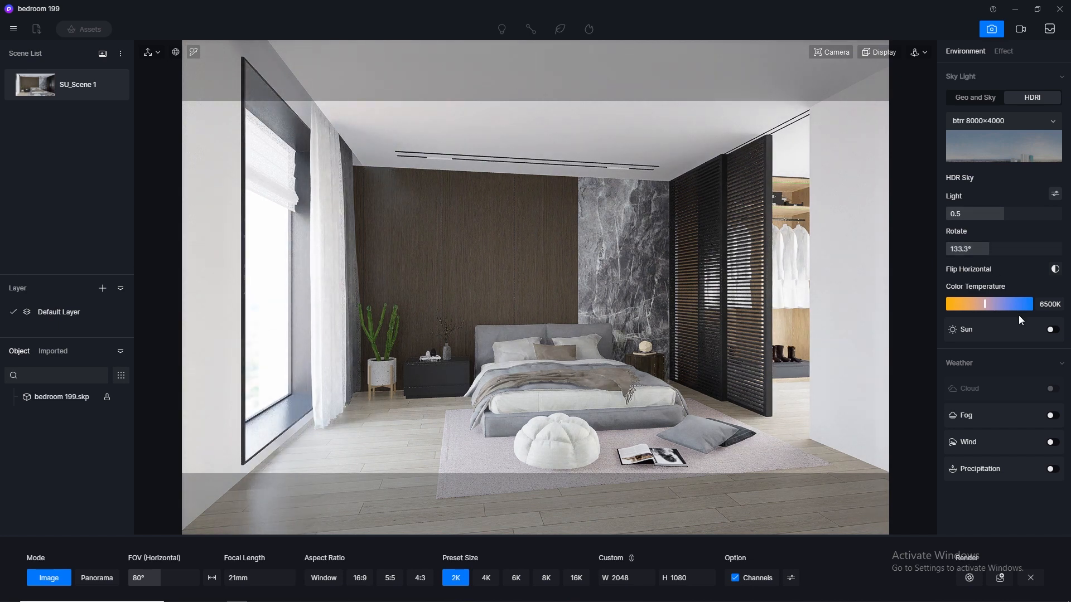
- Set the HDR Sky light to 0.1 and its separate Background value to 0.03
click(1030, 213)
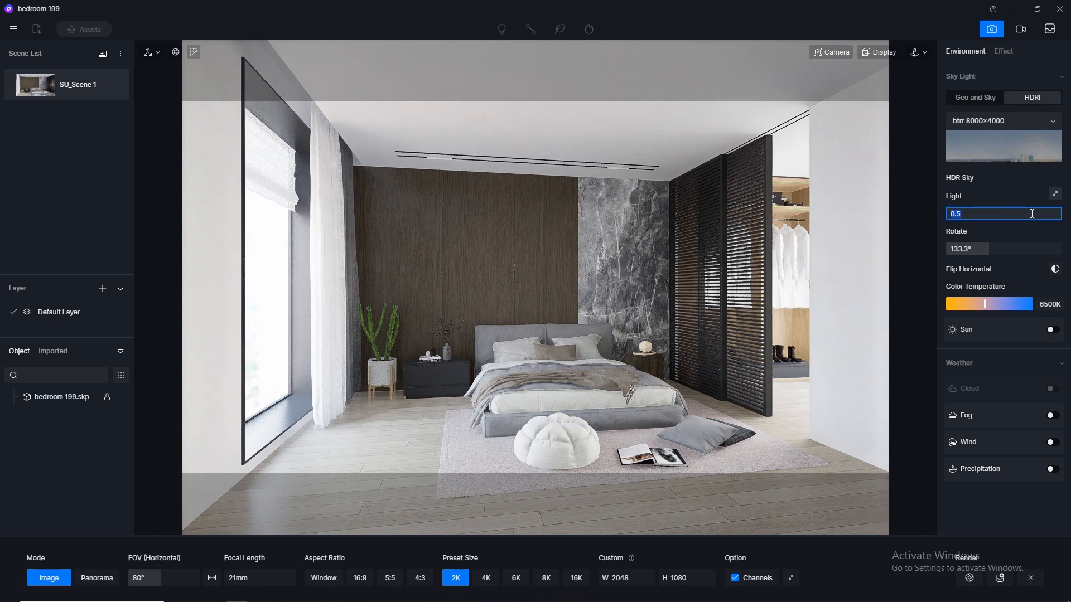
text(0.1)
key(Return)
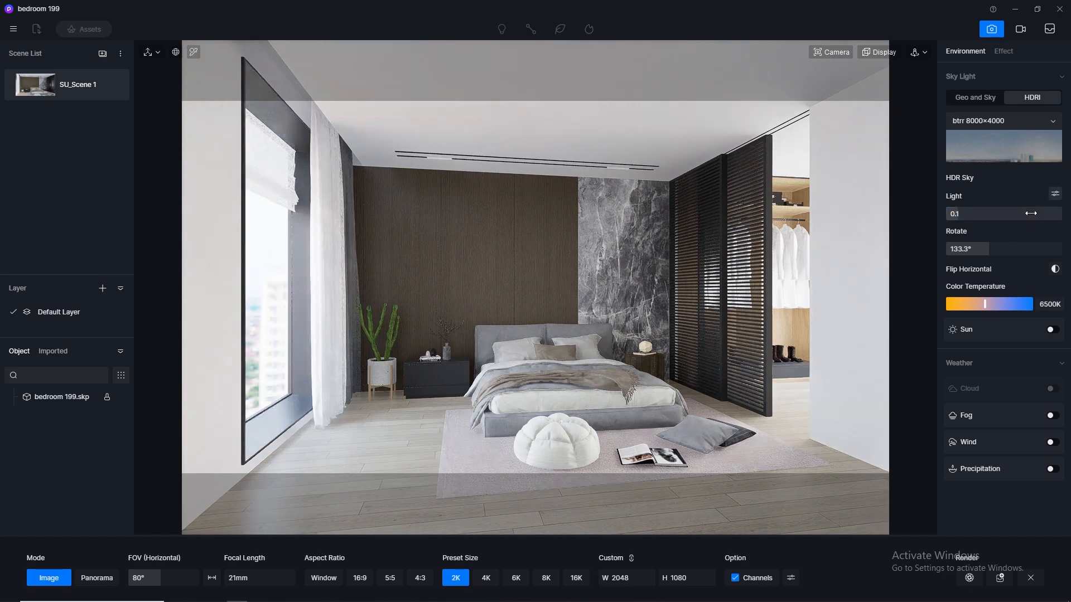
click(1055, 195)
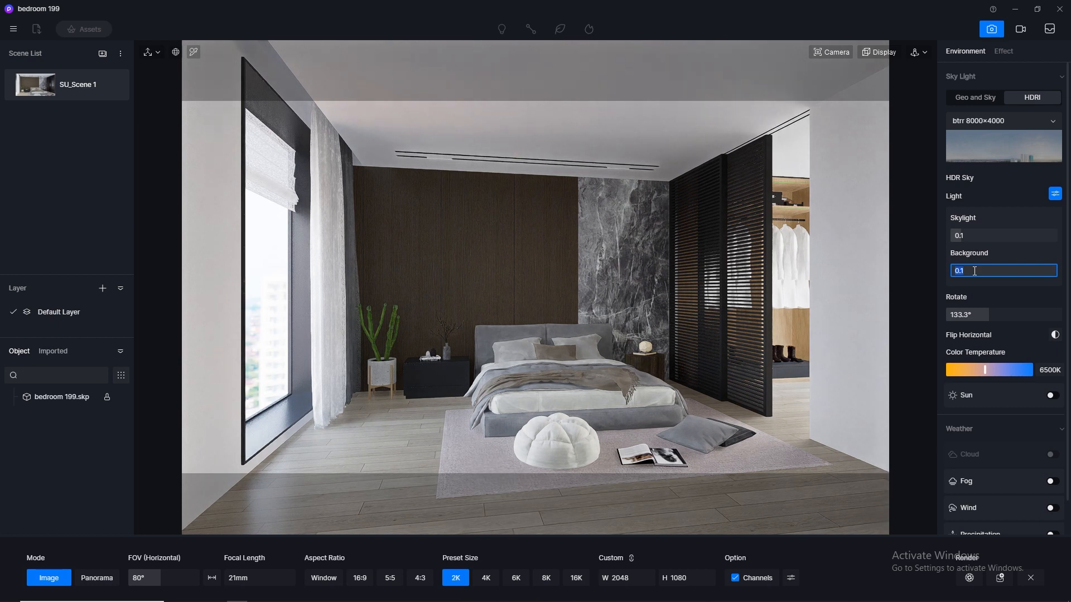
key(Return)
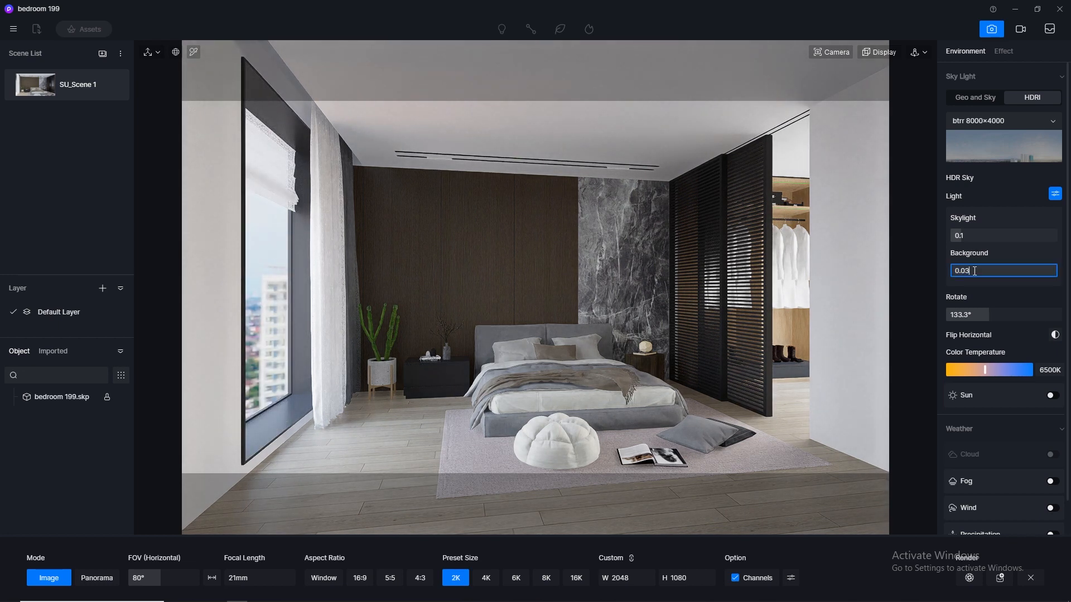
key(Return)
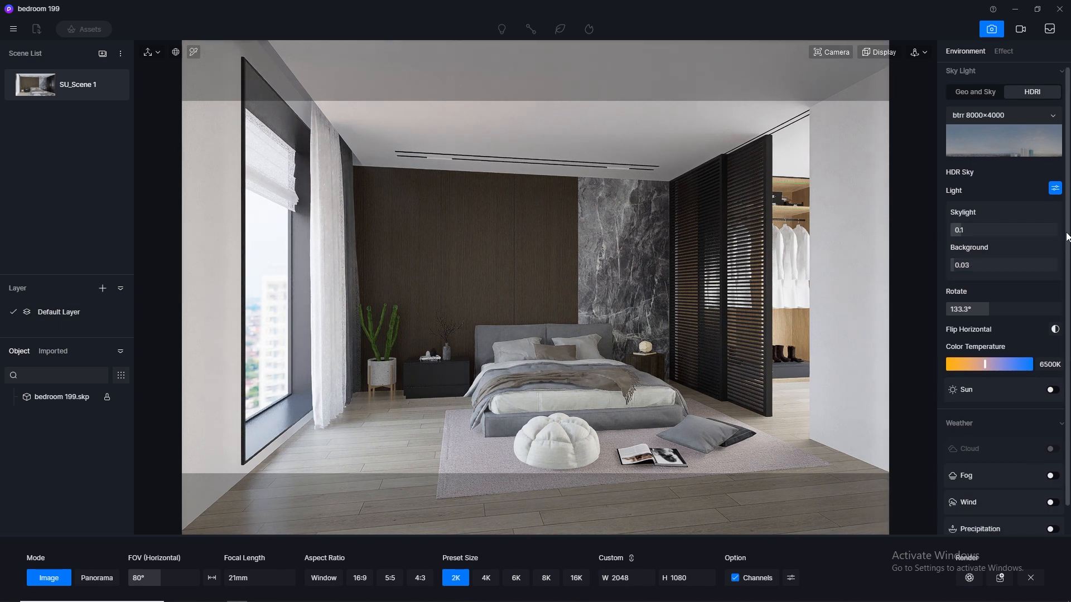
- Enable the Sun for the HDRI environment with a Sunlight Intensity of 0.1 and a Sun Disk Radius of 5
scroll(991, 383, down, 1)
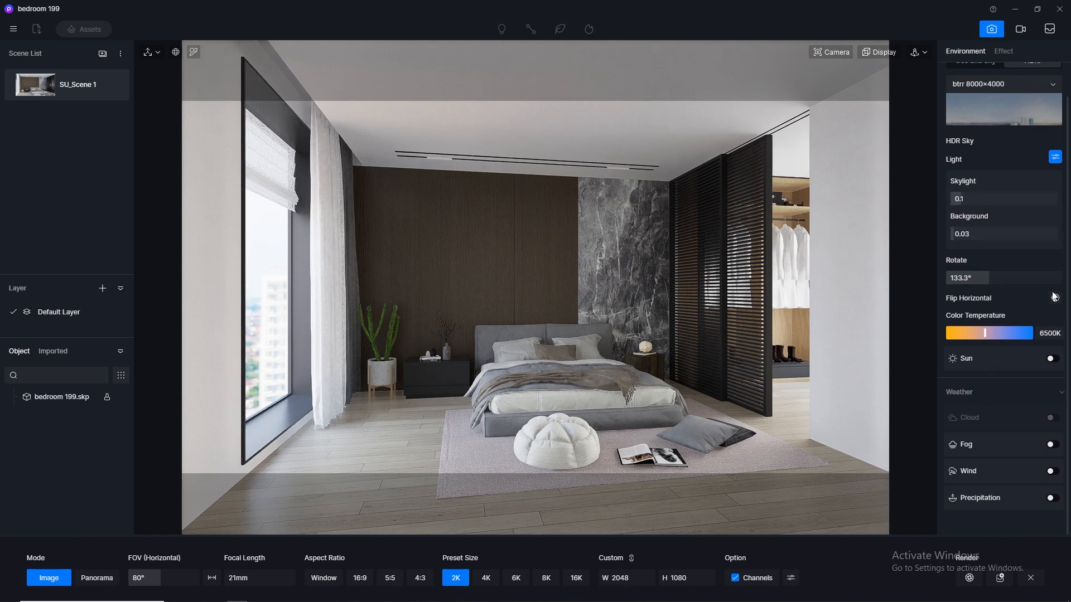
click(1053, 360)
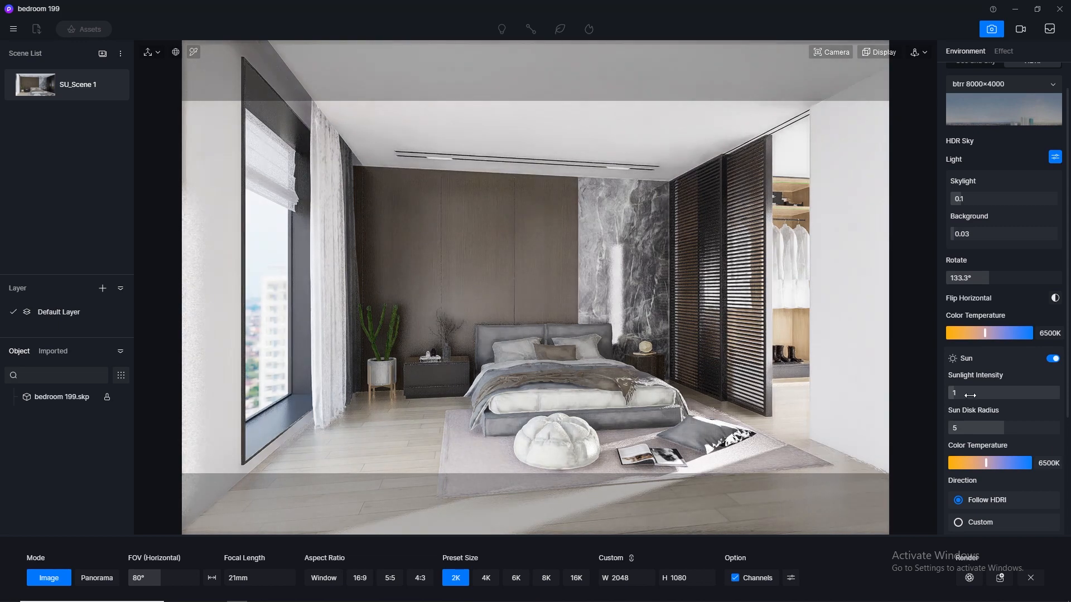
key(Return)
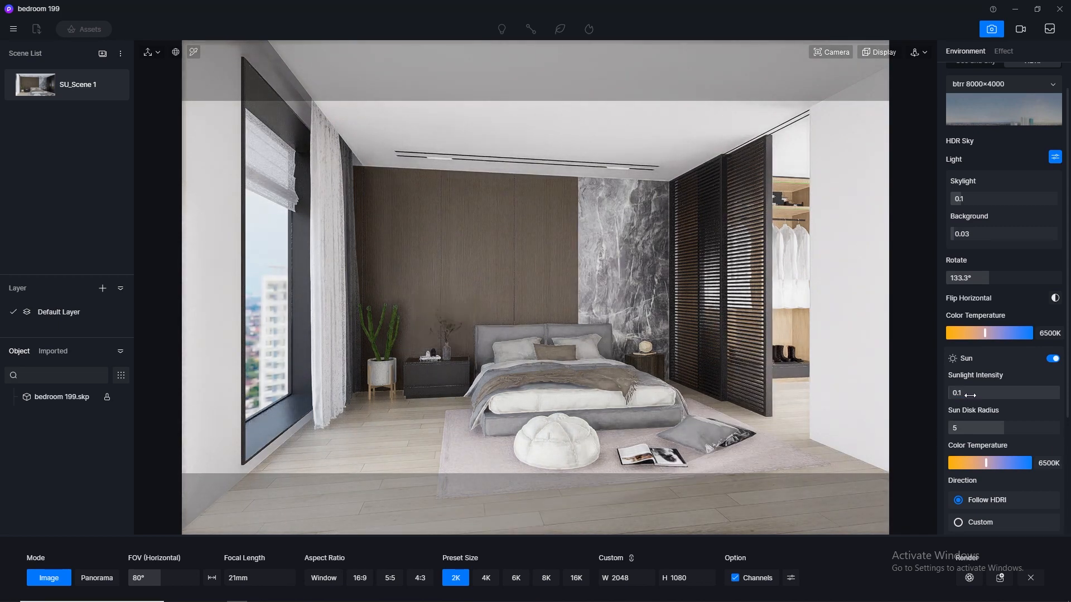
mouse_move(994, 430)
mouse_down()
mouse_move(961, 436)
mouse_move(1004, 430)
mouse_up()
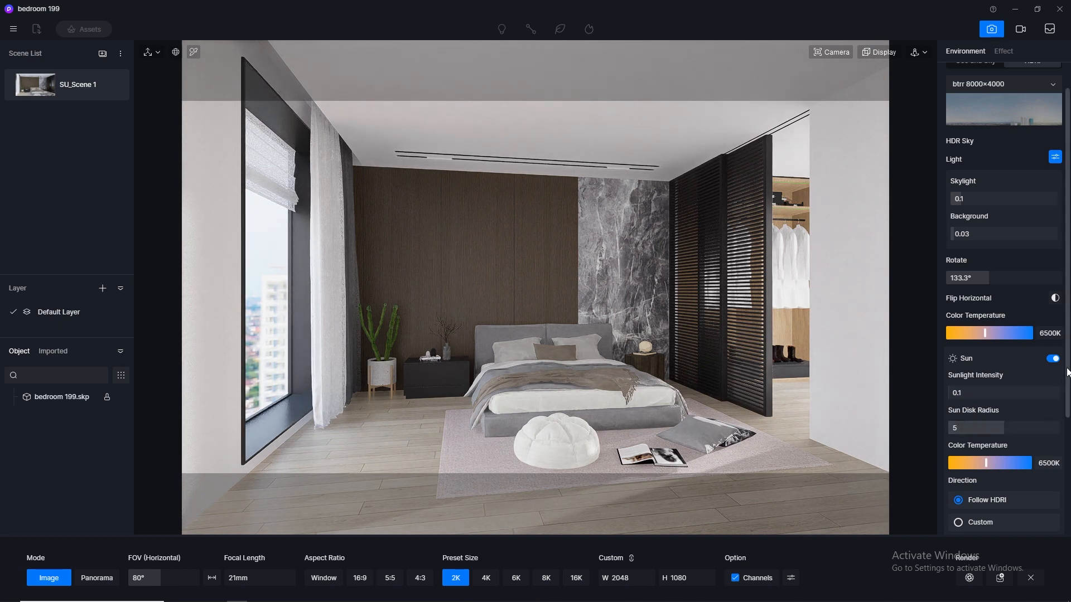
- Switch the sun direction to Custom with an Azimuth of 289.6 and an Altitude of 25.4
scroll(943, 387, down, 3)
click(958, 378)
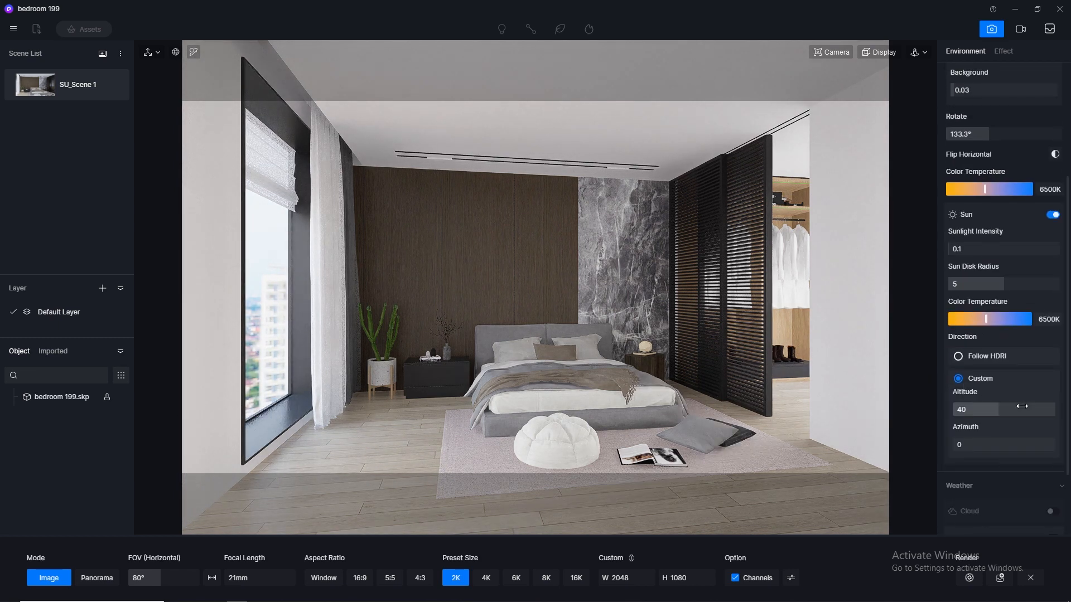
drag(969, 445, 1035, 454)
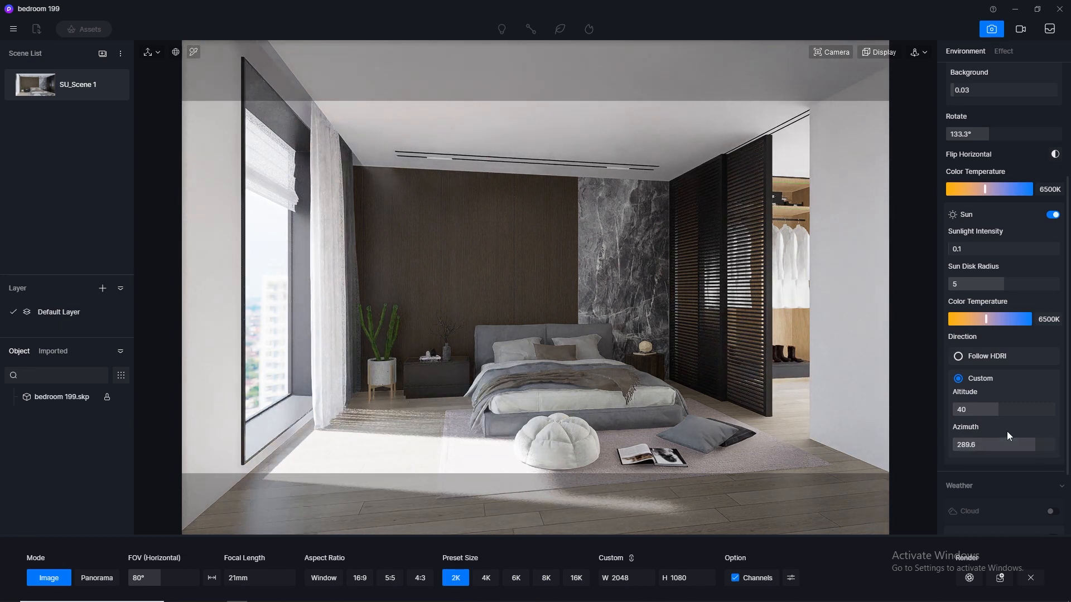
drag(998, 410, 982, 427)
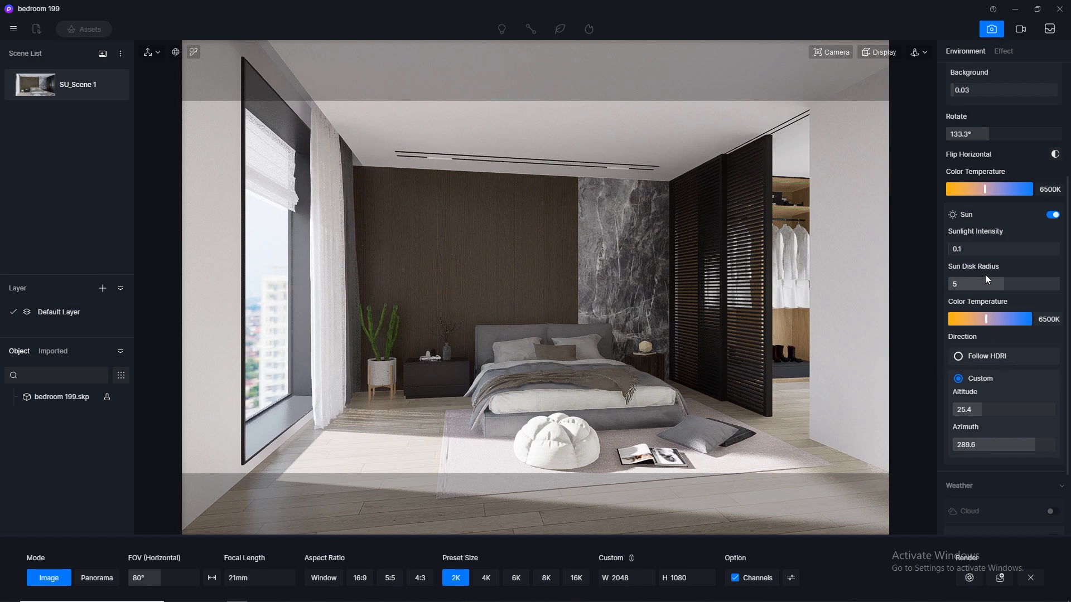
- Try Sunlight Intensity values of 0.05, 0.01 and 0.03, and settle on 0.02
click(980, 246)
text(0.0)
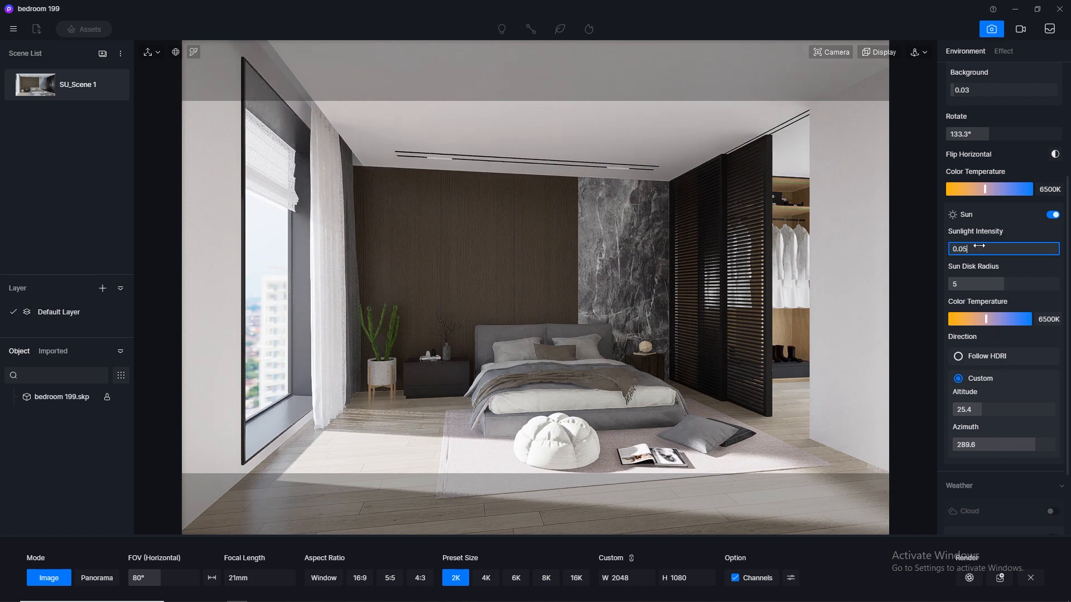
text(5)
key(Return)
click(980, 246)
text(0)
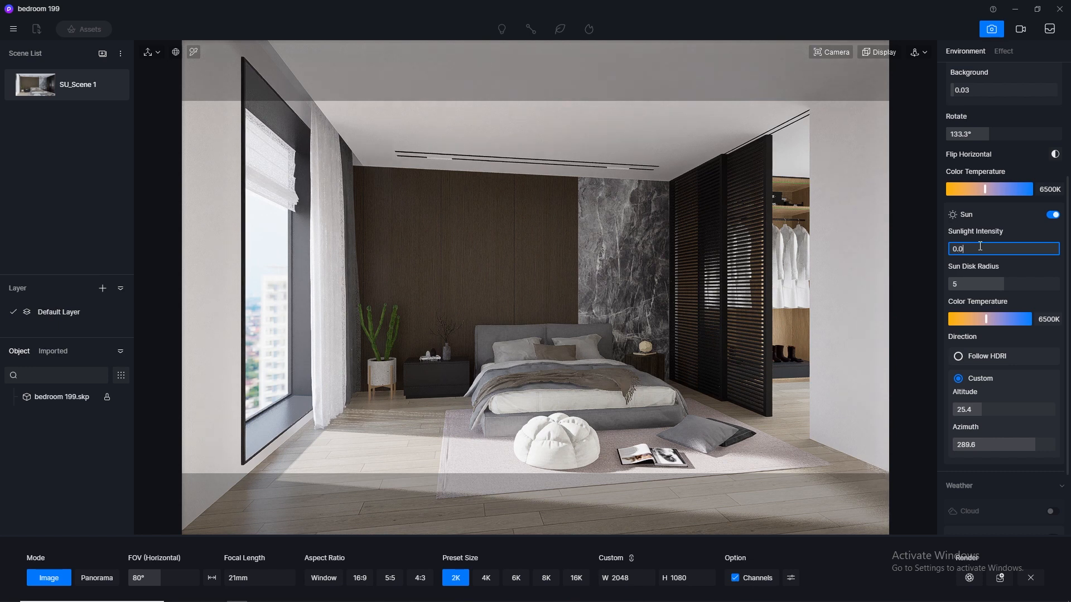
key(Return)
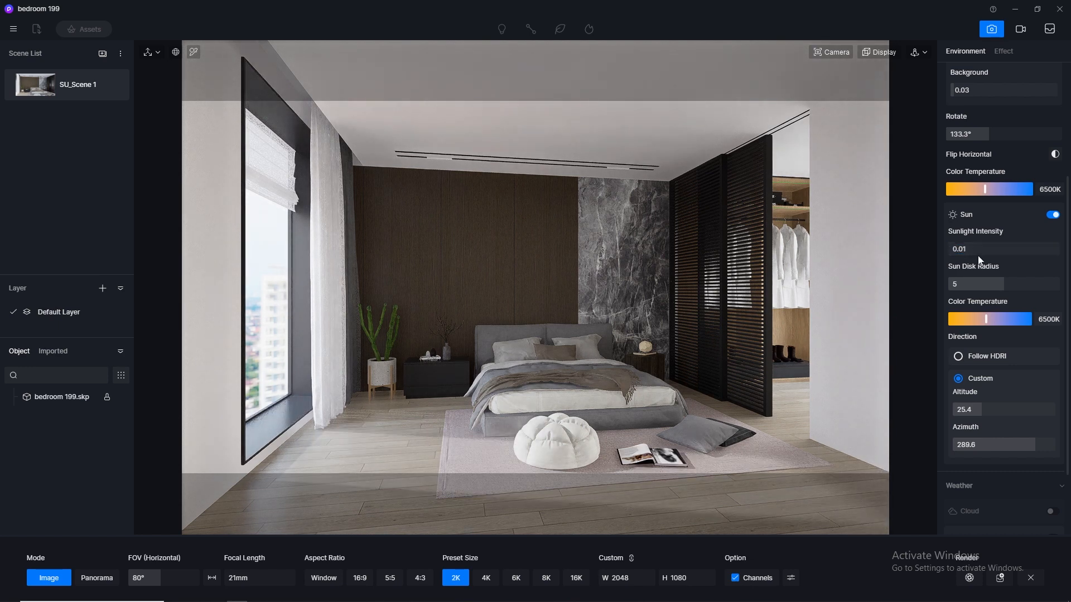
click(994, 251)
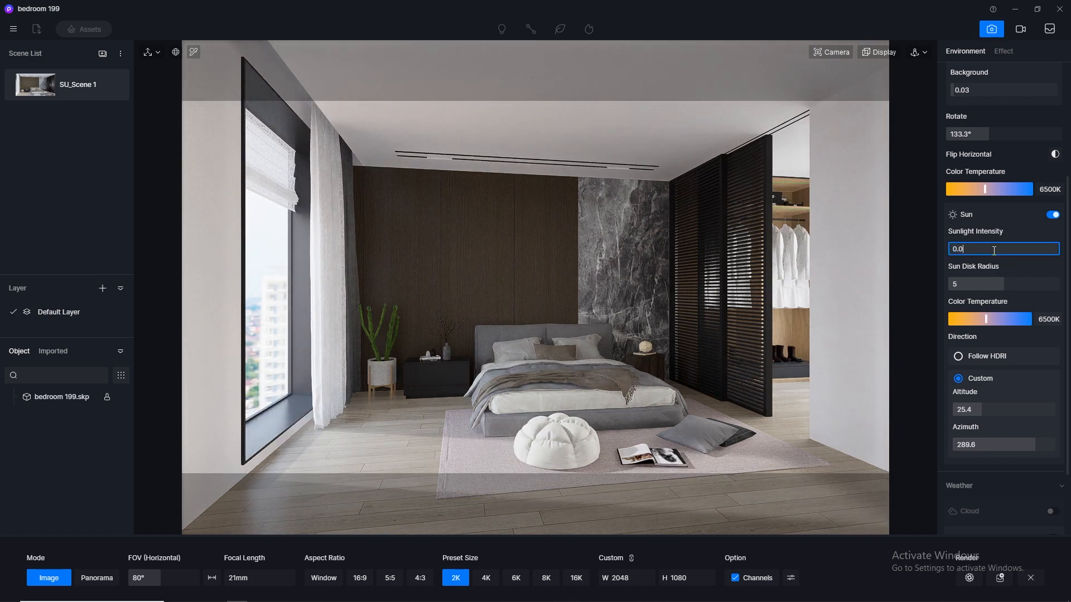
key(Return)
click(994, 251)
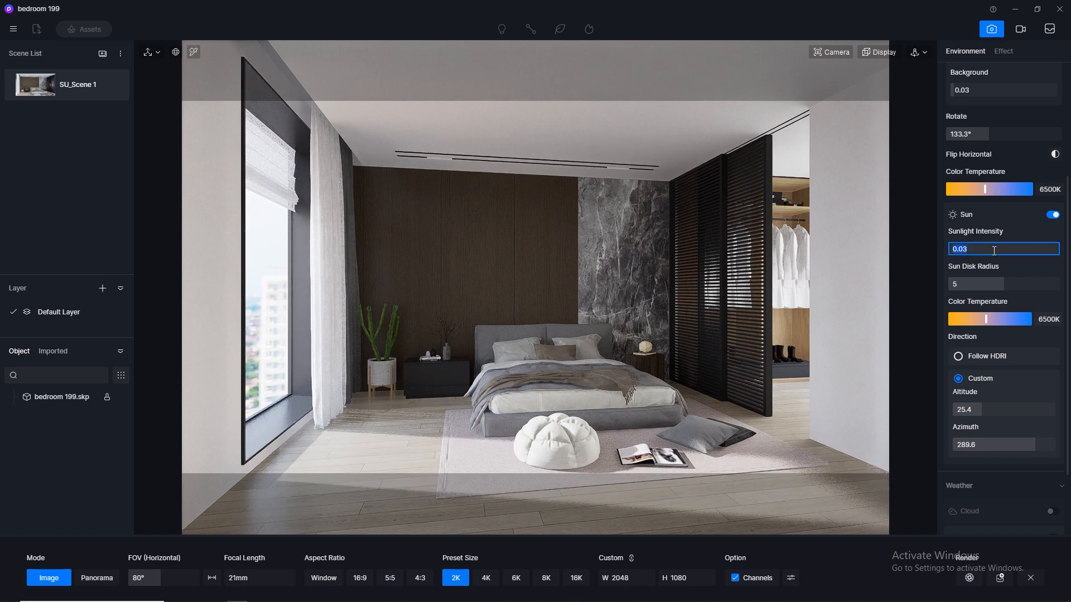
text(0.02)
key(Return)
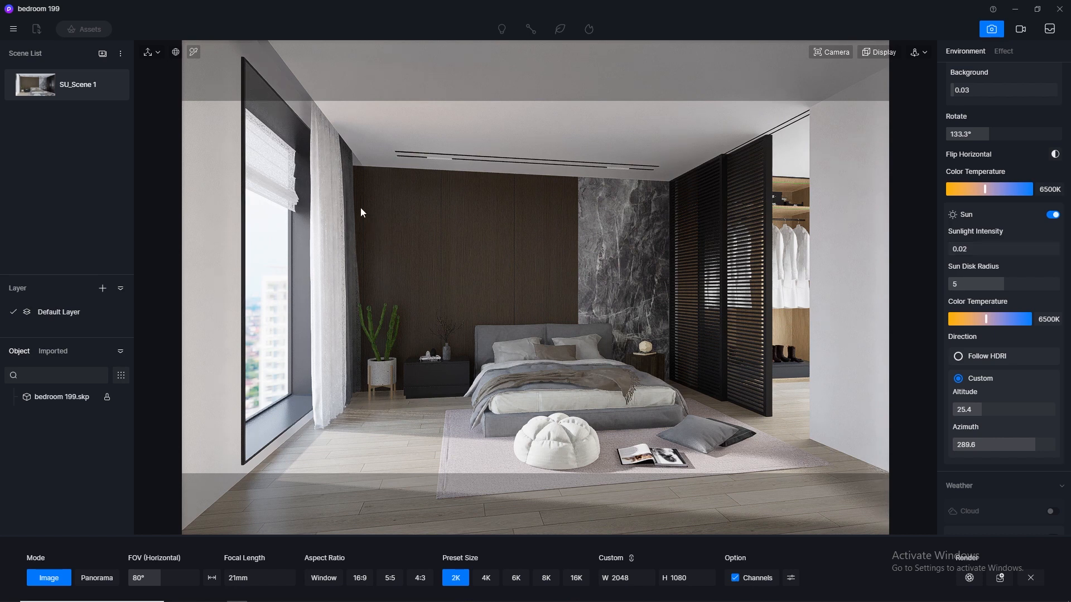
- Update SU_Scene 1 with the current lighting and save the project
click(113, 85)
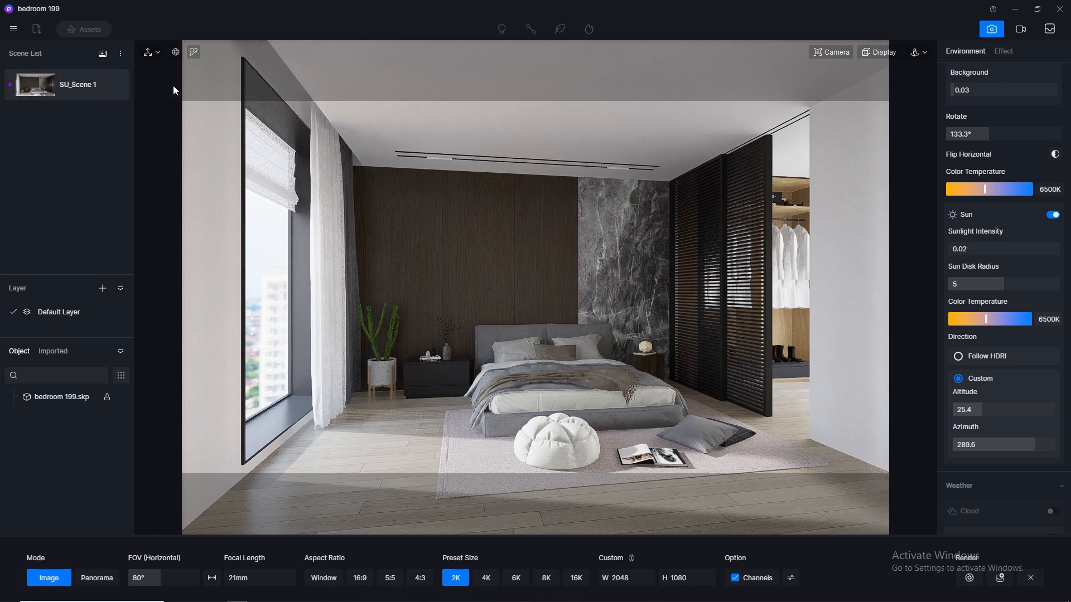
click(14, 29)
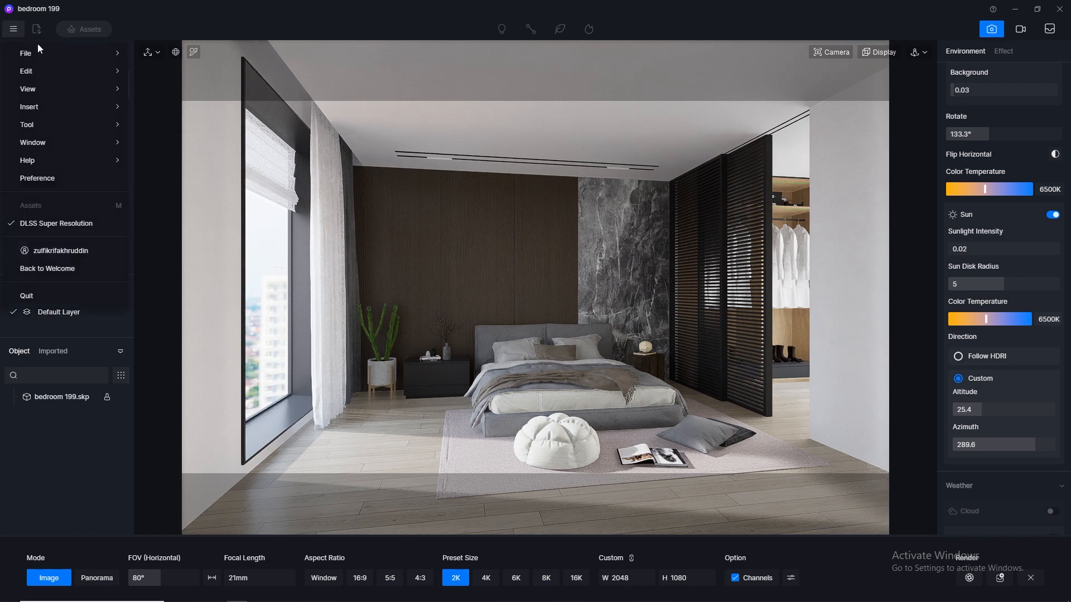
mouse_move(106, 54)
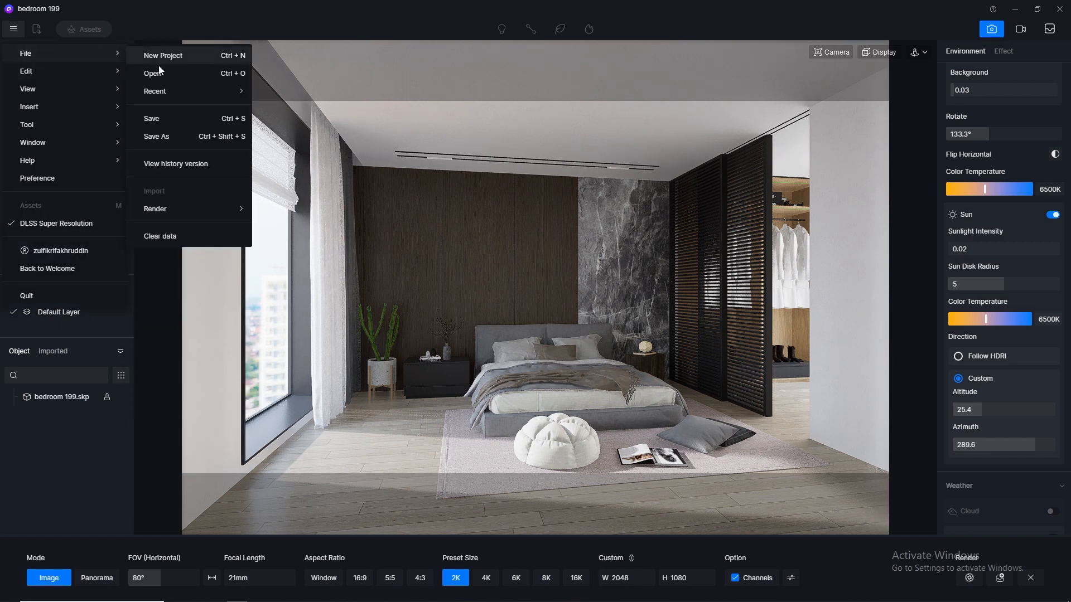
click(169, 117)
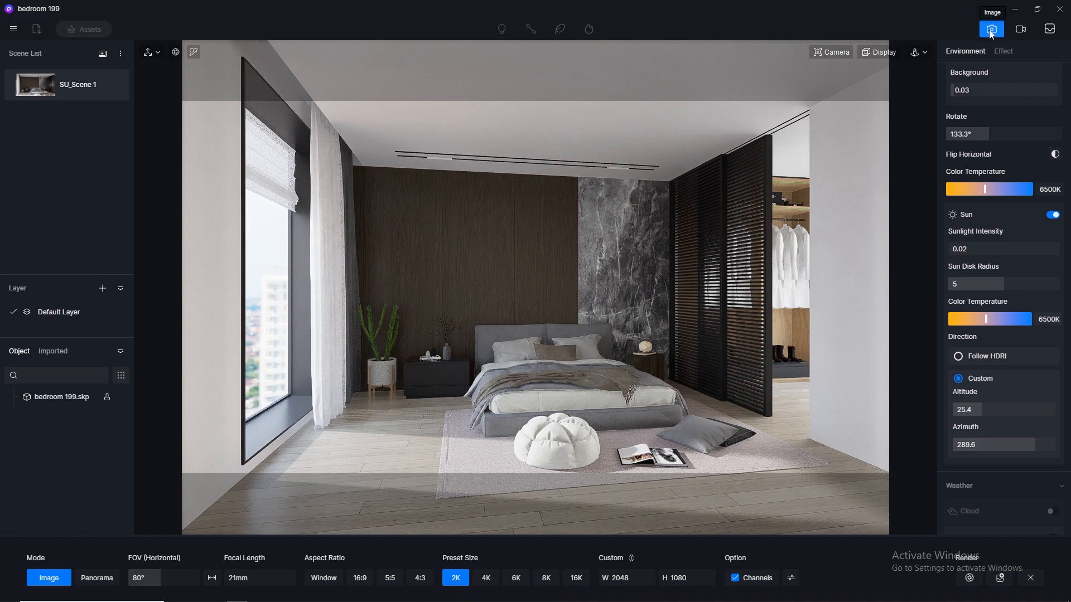
- Leave image rendering mode and reduce the camera's clipping value to 0 near the ceiling track lights
click(991, 30)
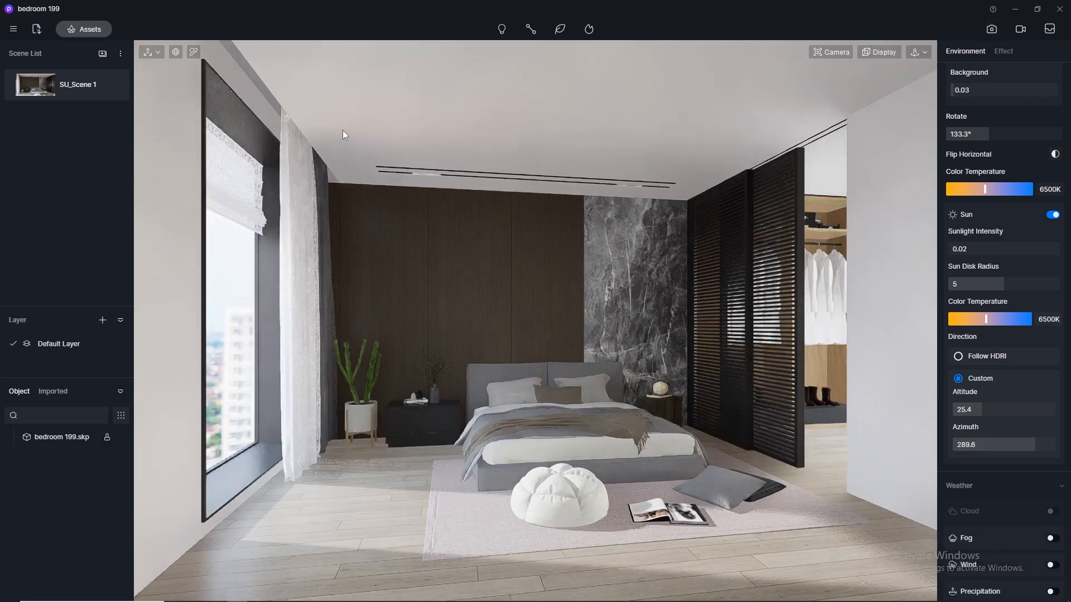
click(193, 52)
scroll(433, 174, up, 6)
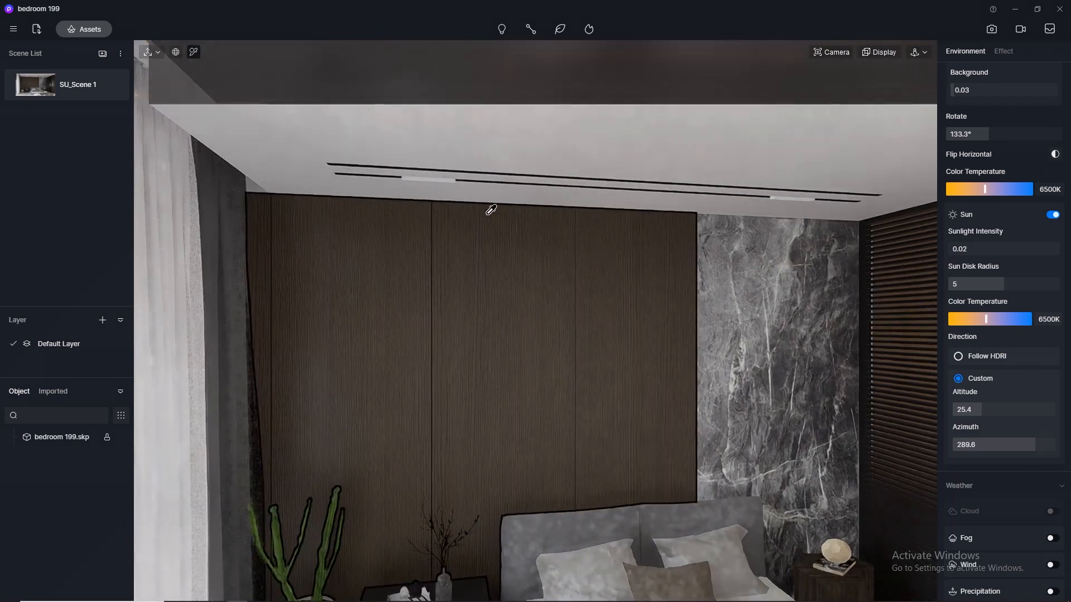
click(831, 52)
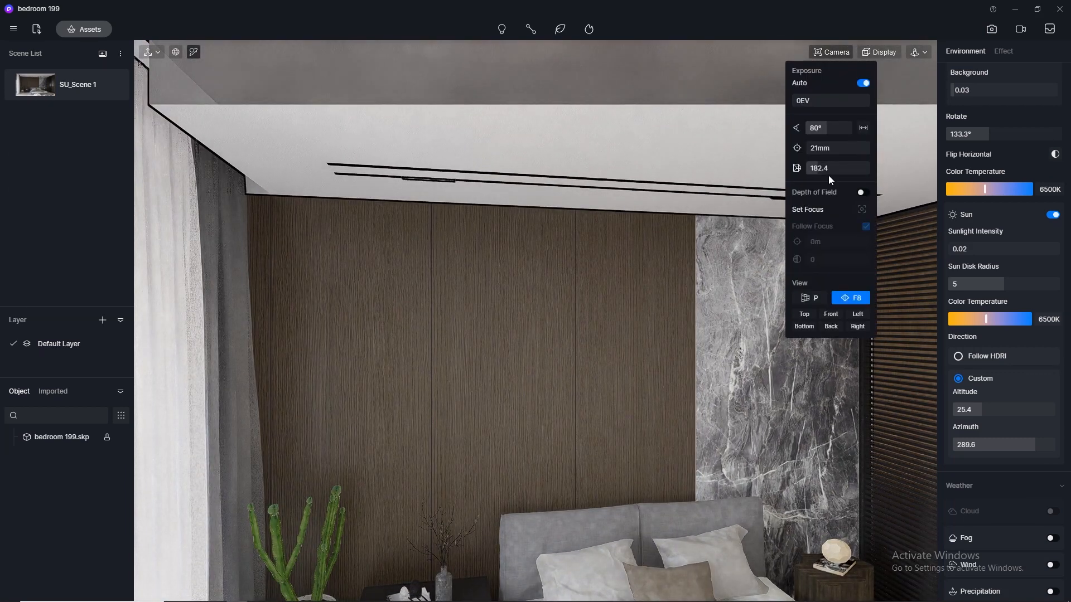
drag(821, 168, 749, 165)
- Make the dl material of the ceiling track's light strip emissive with an Intensity of 10
scroll(478, 272, up, 3)
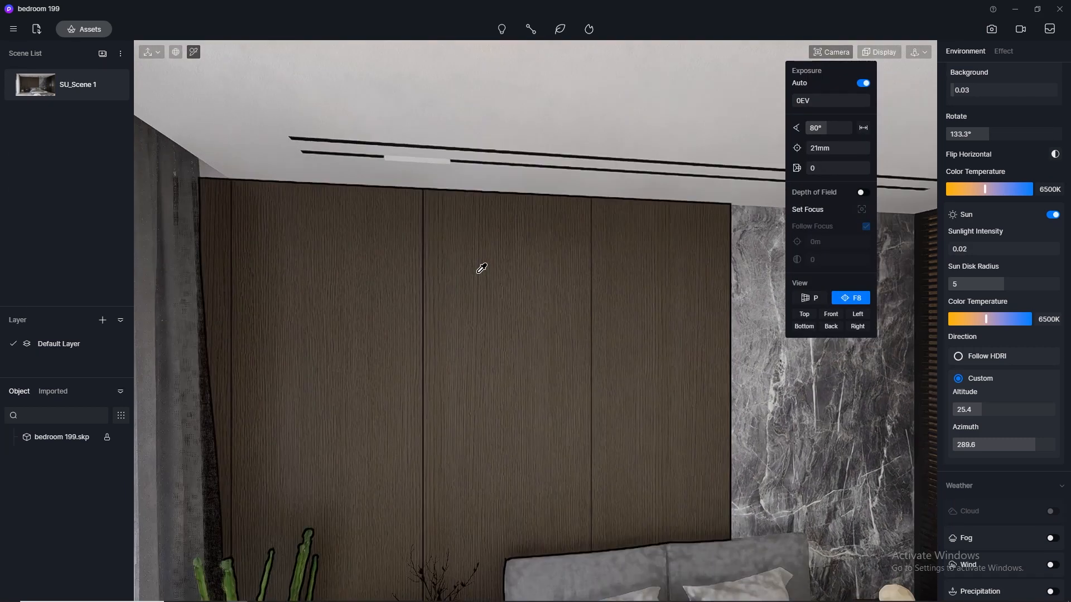
middle_drag(478, 273, 430, 37)
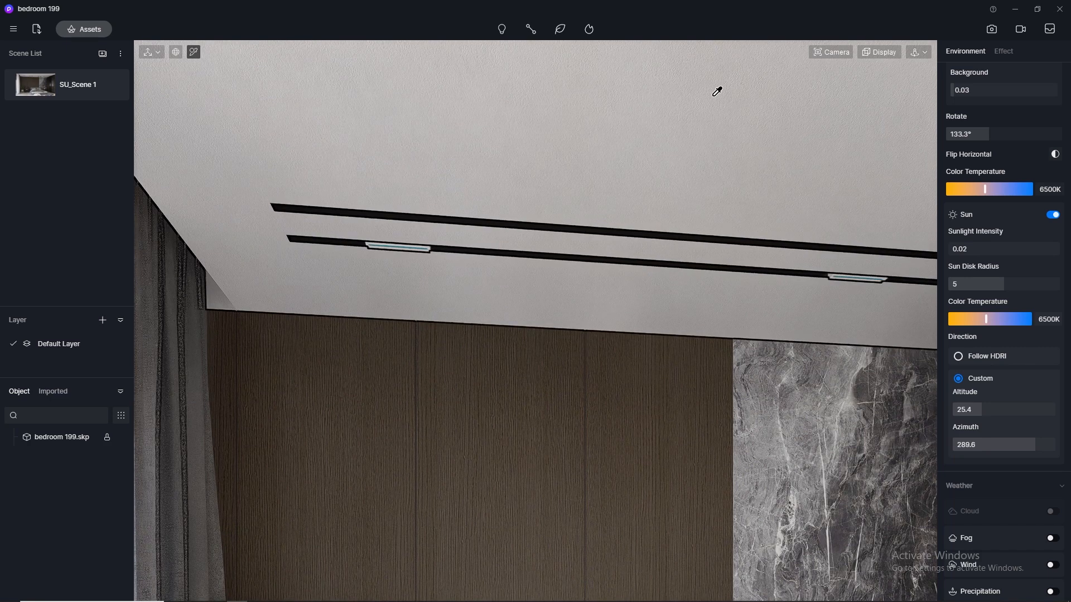
key(1)
scroll(475, 268, down, 2)
middle_drag(471, 234, 495, 355)
right_drag(494, 193, 505, 158)
scroll(466, 151, up, 2)
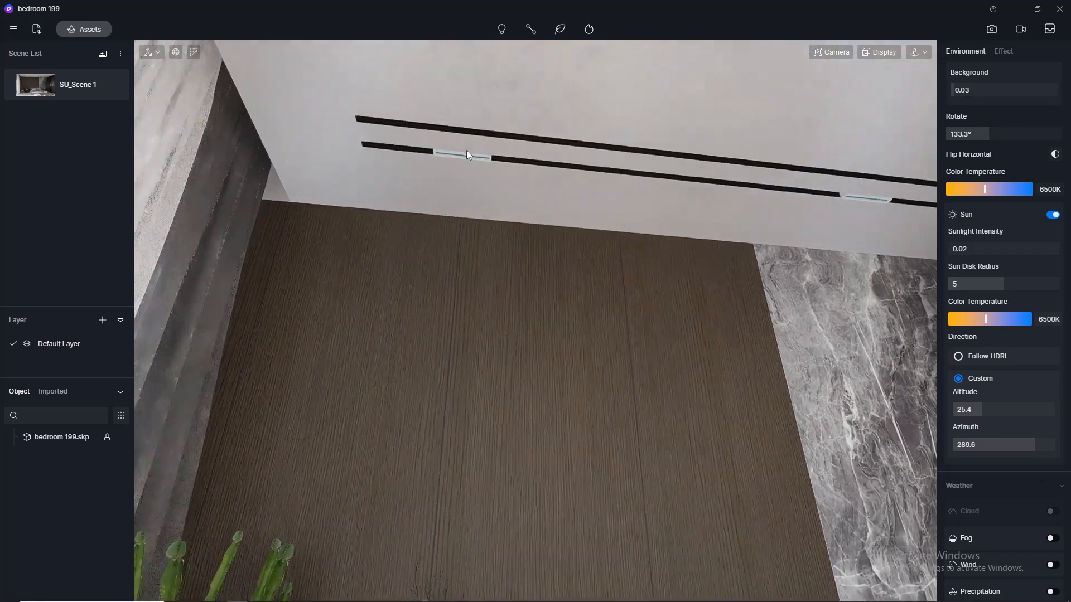
scroll(466, 149, up, 3)
right_drag(490, 194, 487, 168)
click(196, 54)
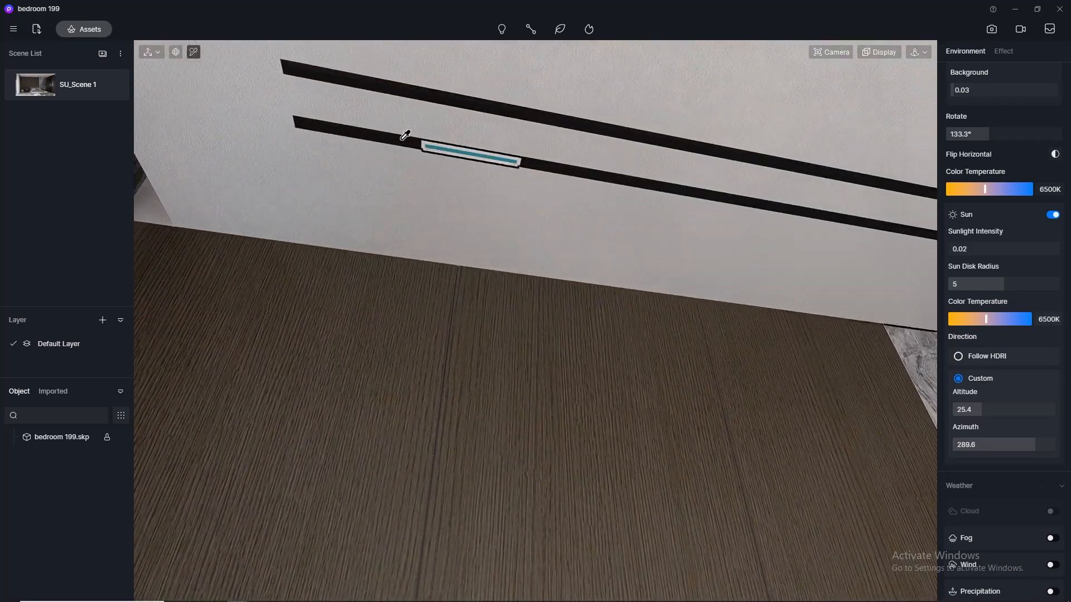
scroll(445, 147, up, 2)
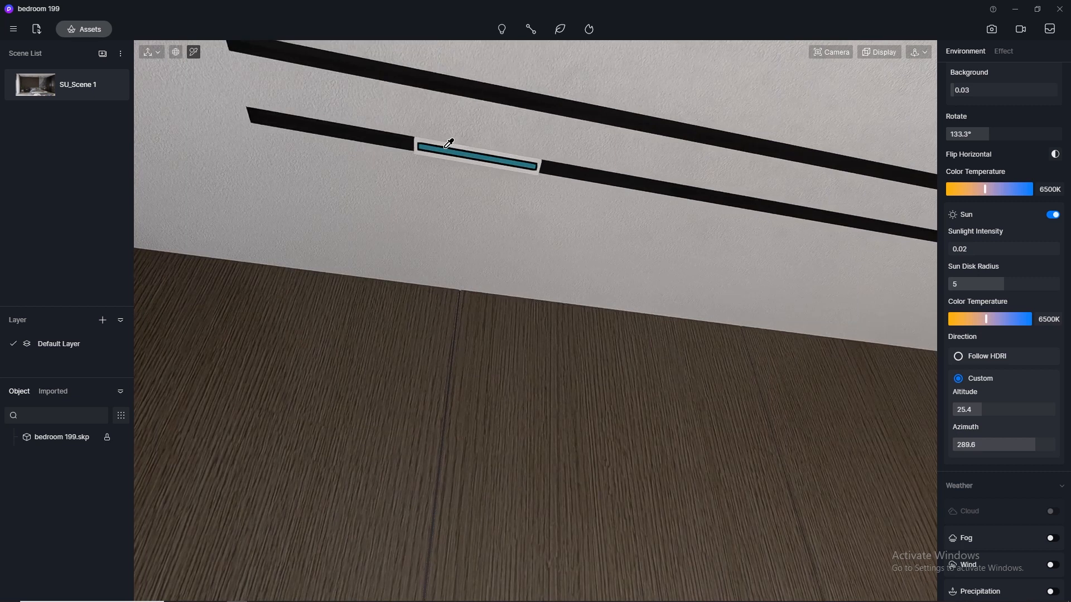
click(449, 149)
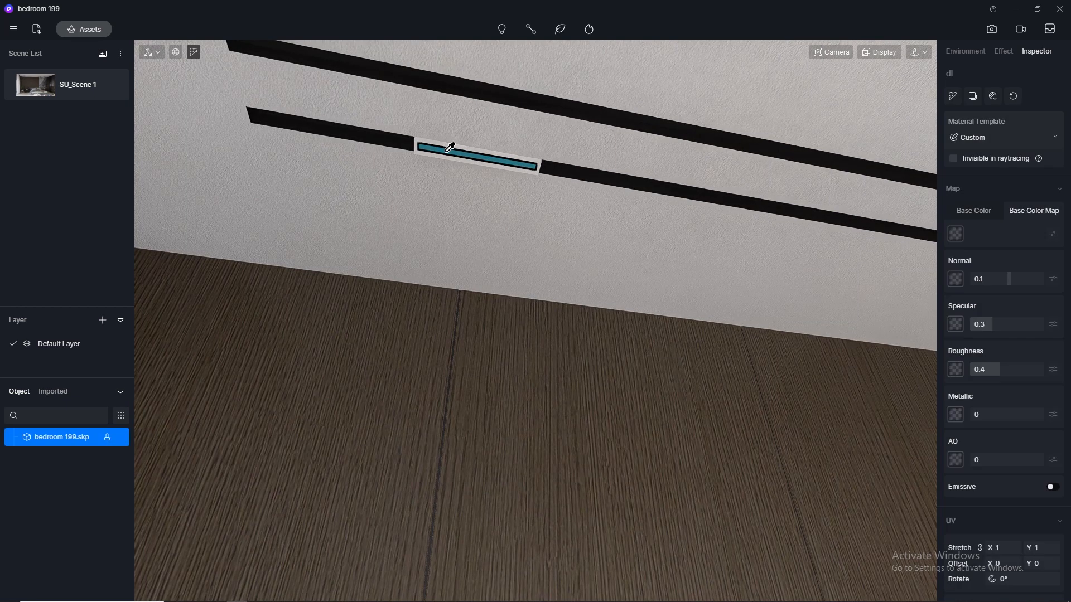
click(1057, 488)
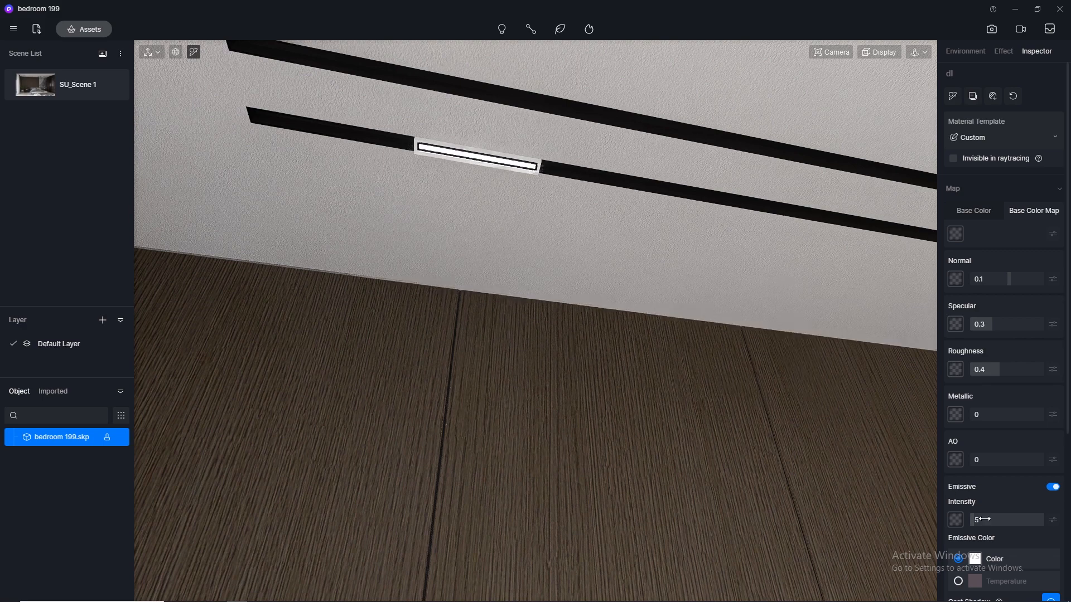
key(Return)
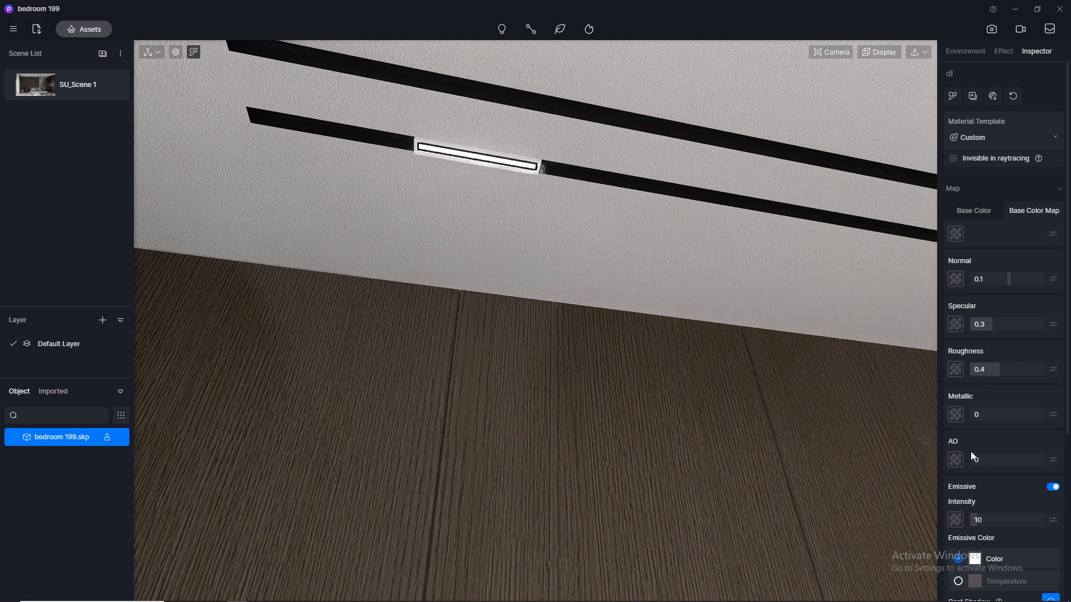
- Make the led cove material beside the window curtain emissive, with an Intensity of 10 and a color Temperature of 3500
click(41, 86)
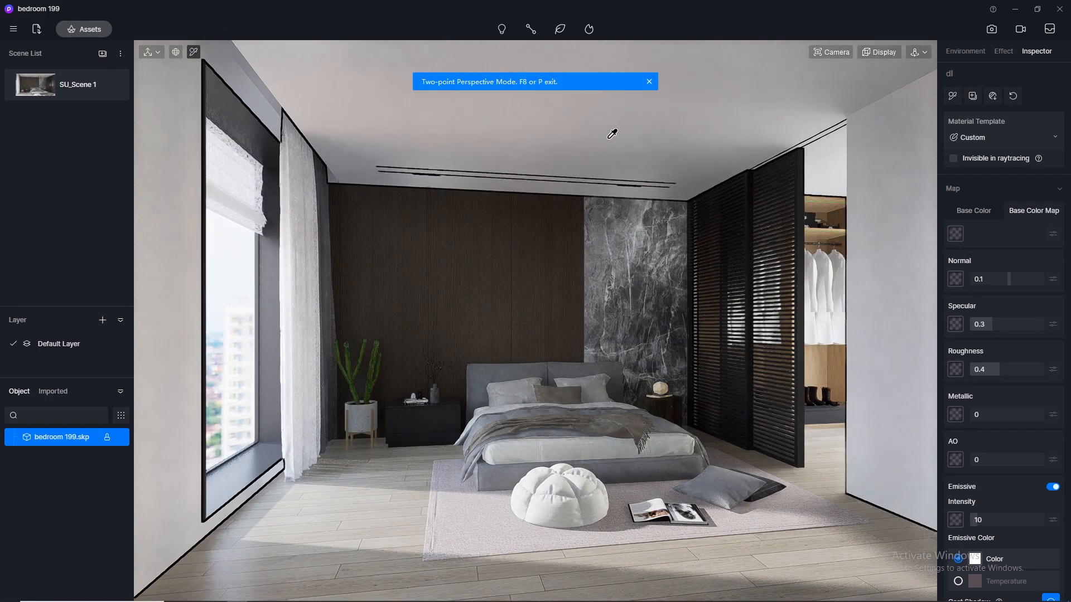
scroll(278, 94, up, 5)
middle_drag(274, 99, 345, 63)
click(350, 58)
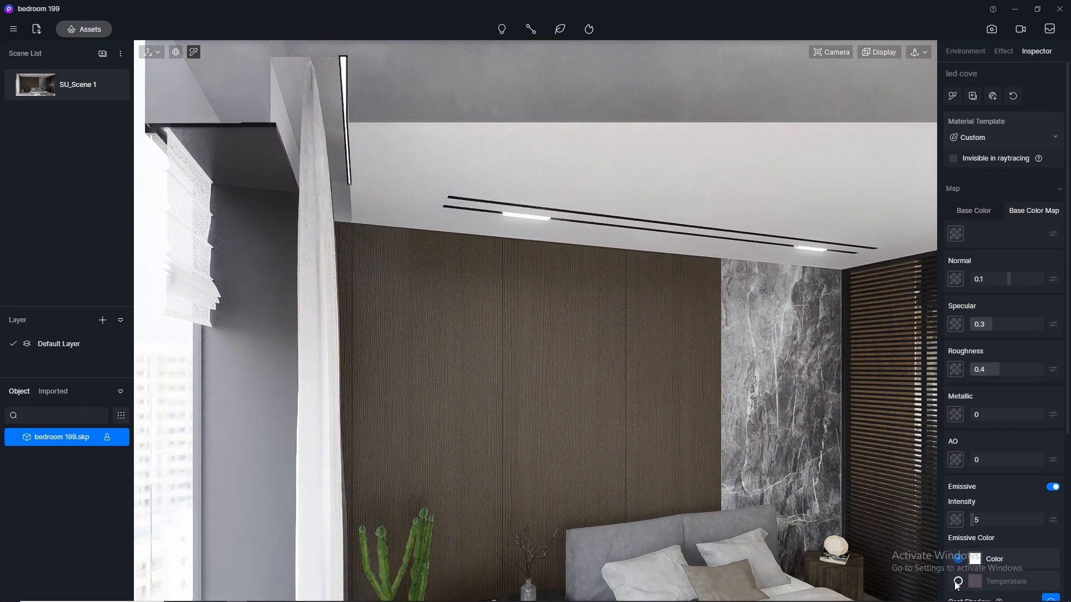
click(958, 581)
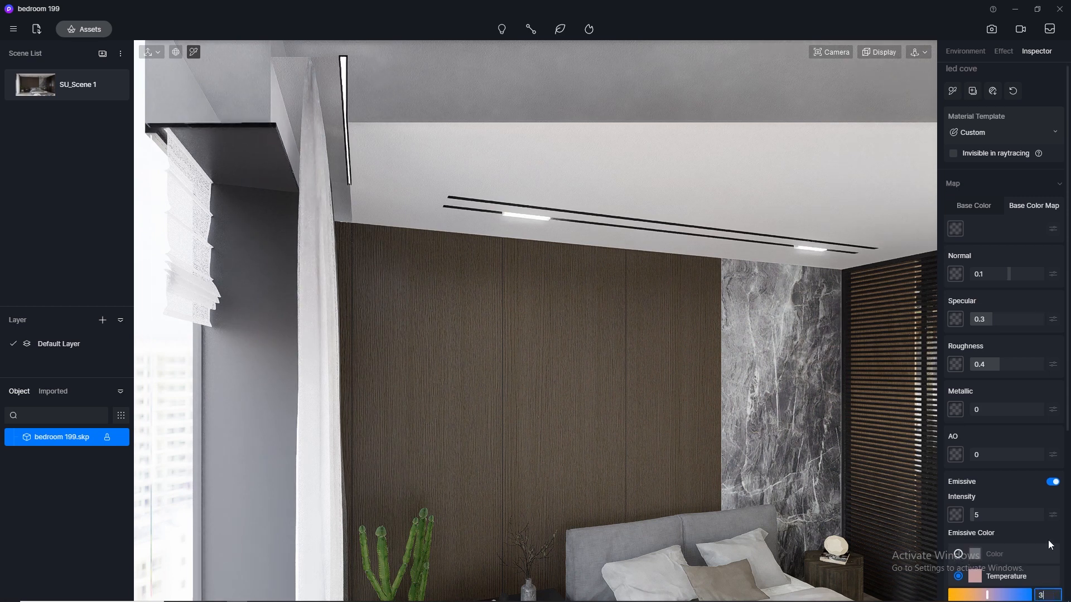
text(500)
key(Return)
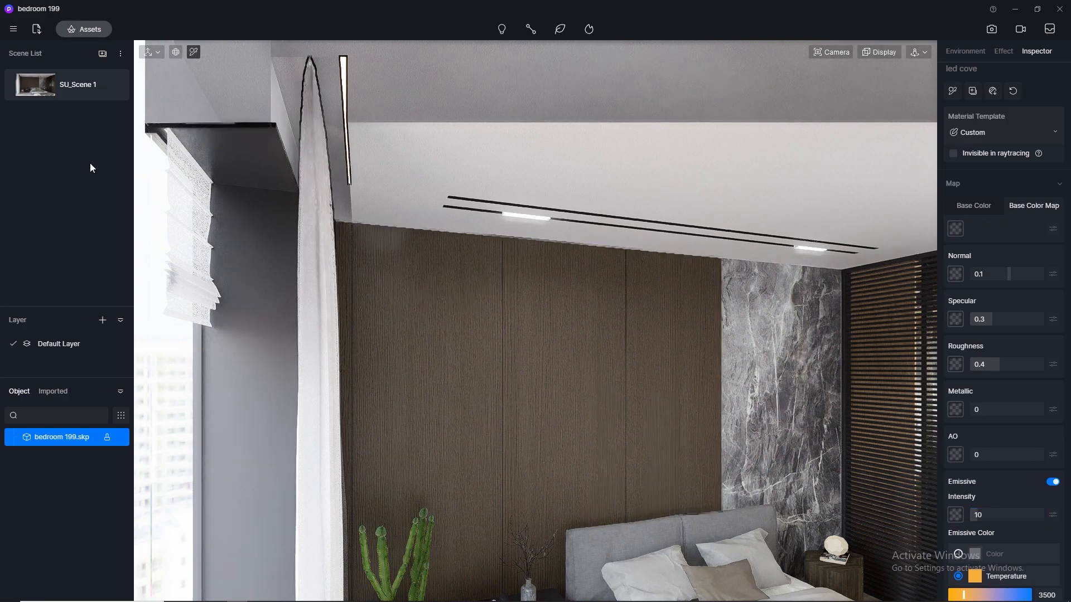
- Return to the SU_Scene 1 view, try a led cove Intensity of 15, and settle on 30
click(39, 92)
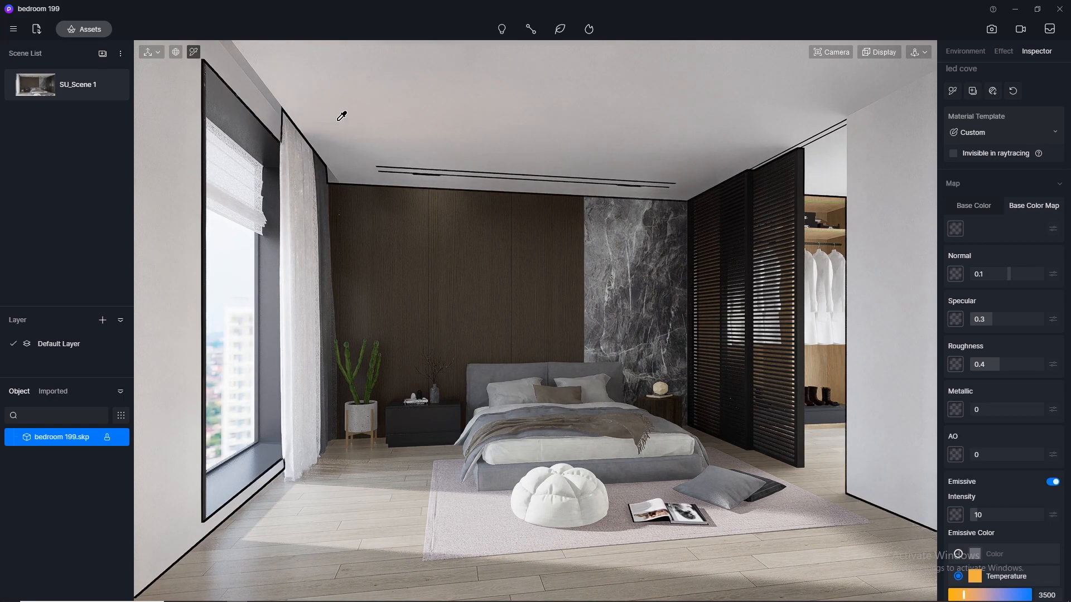
right_drag(369, 114, 332, 111)
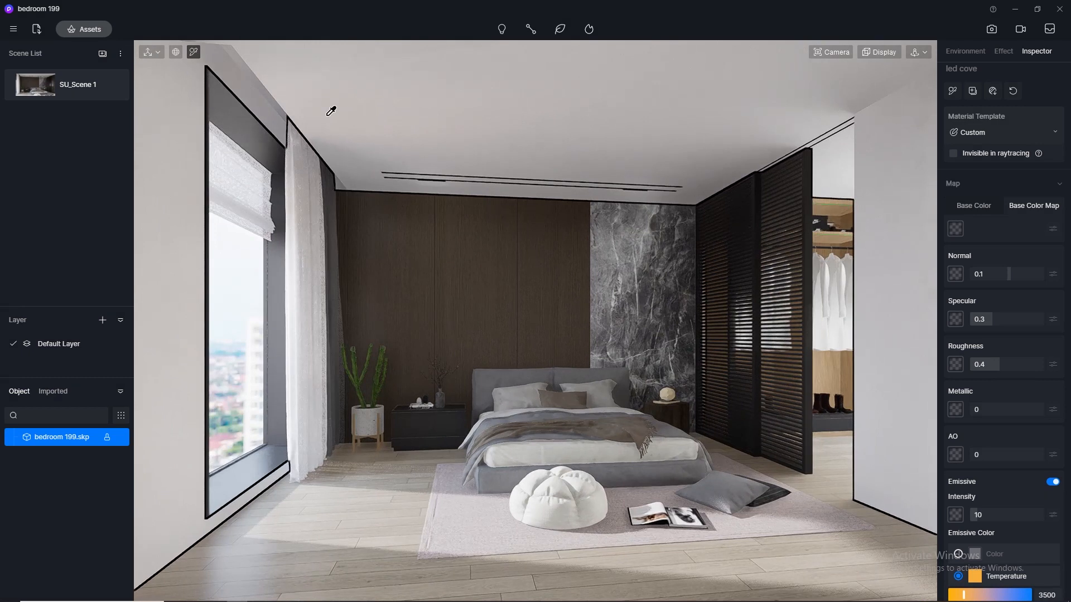
click(1010, 517)
text(15)
key(Return)
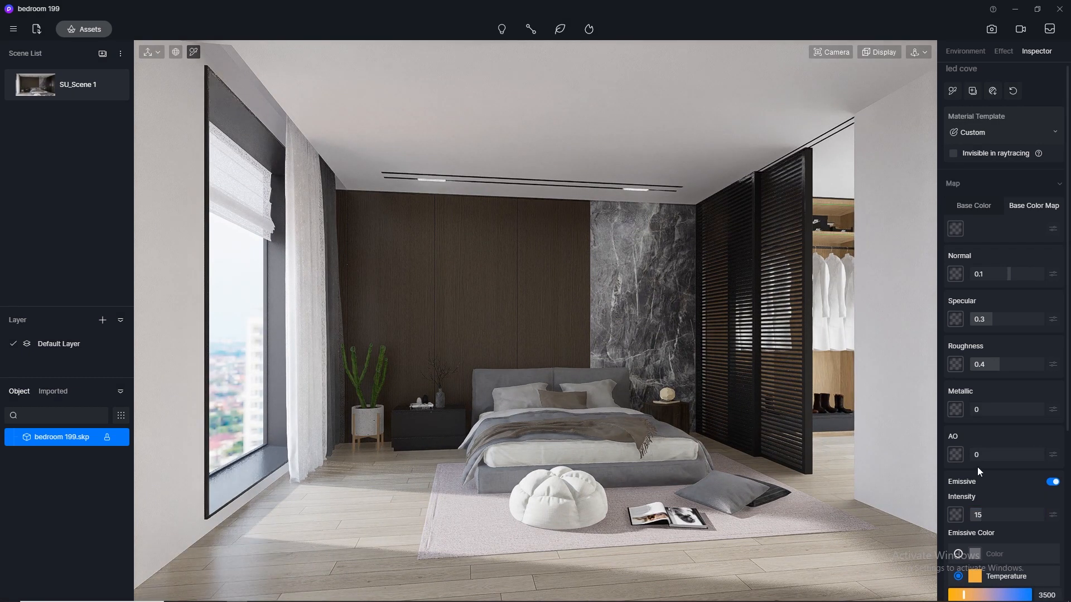
click(999, 515)
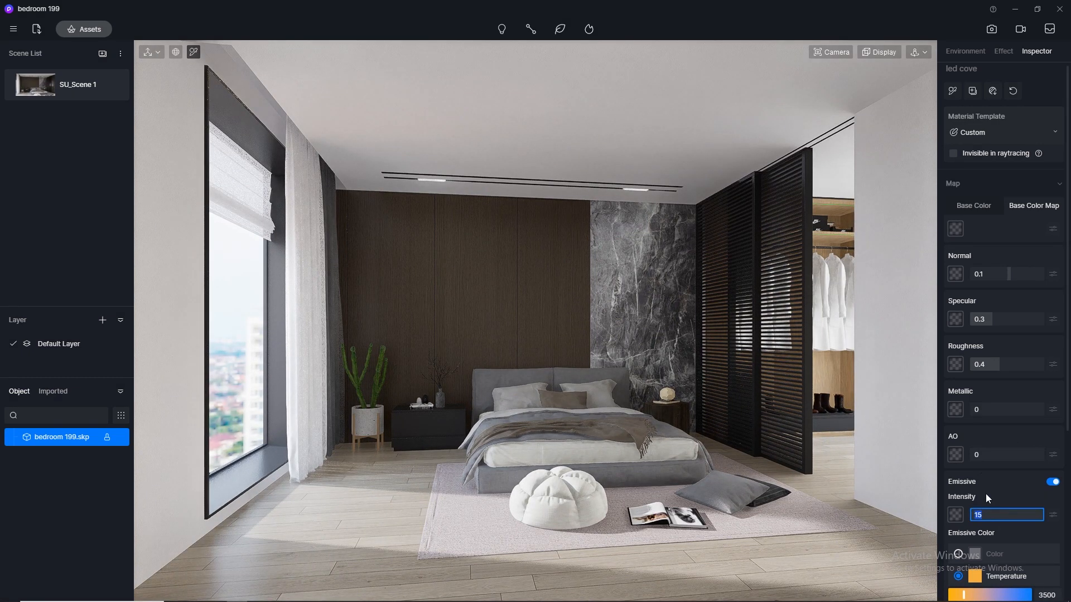
text(30)
key(Return)
- Make the wardrobe shelves' led furn material emissive, with an Intensity of 10 and a color Temperature of 3500
scroll(794, 187, up, 5)
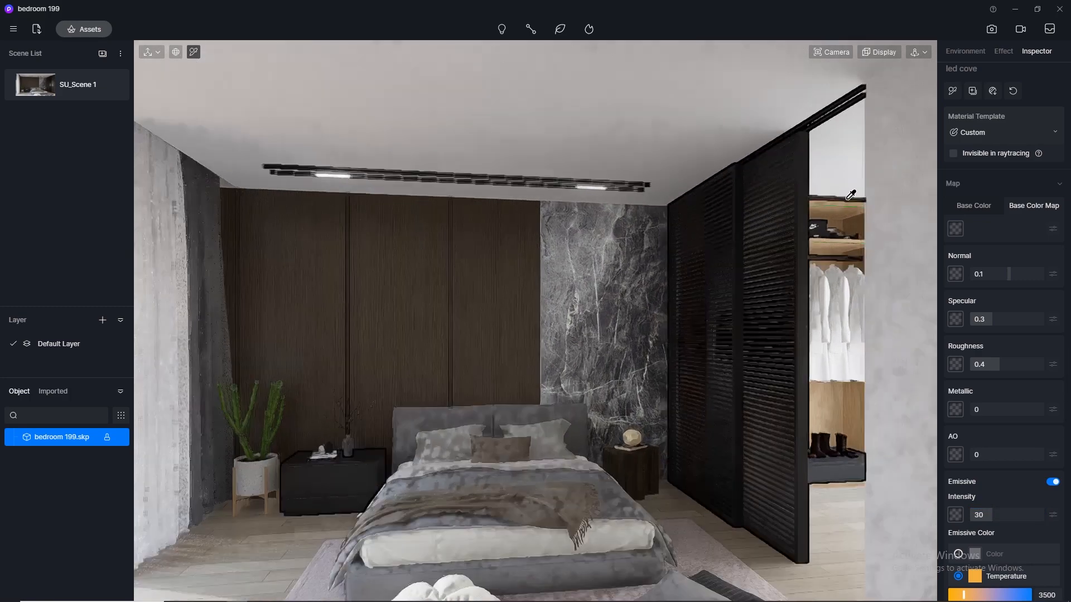
scroll(861, 222, up, 4)
right_drag(766, 231, 746, 78)
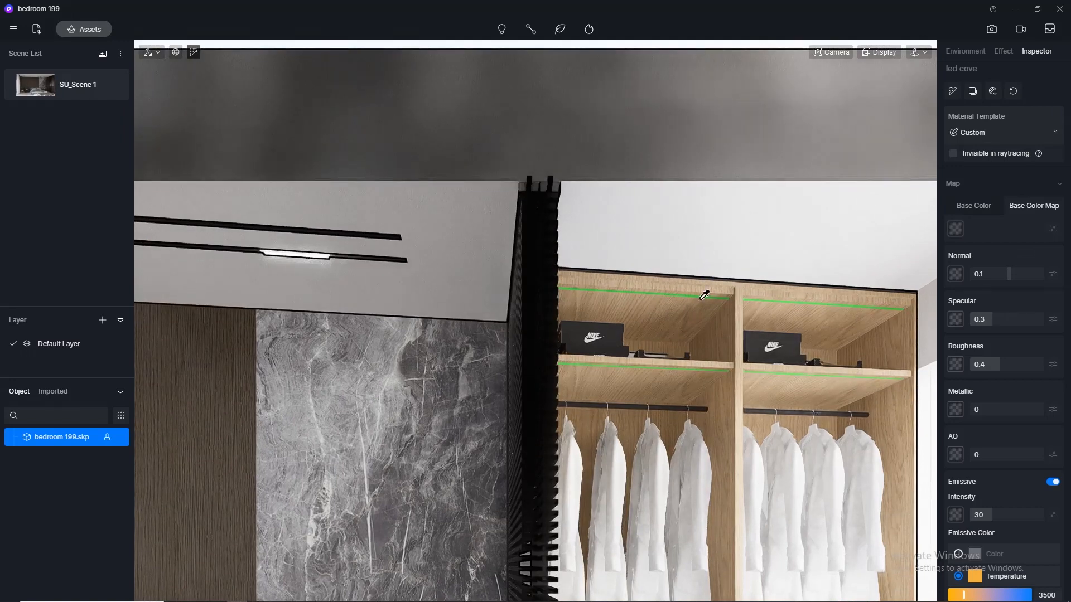
click(703, 295)
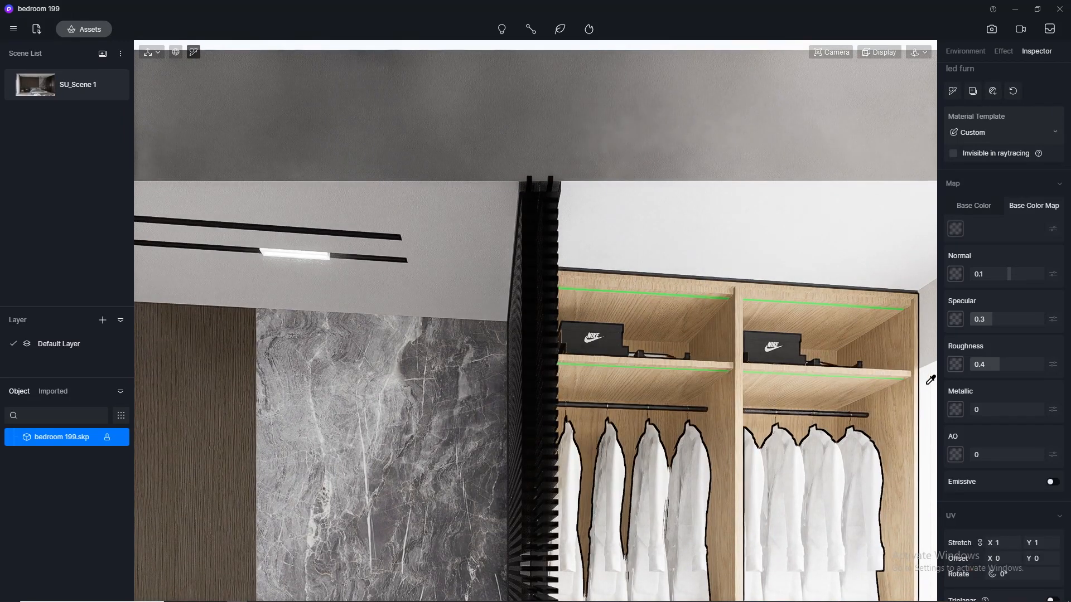
click(1052, 482)
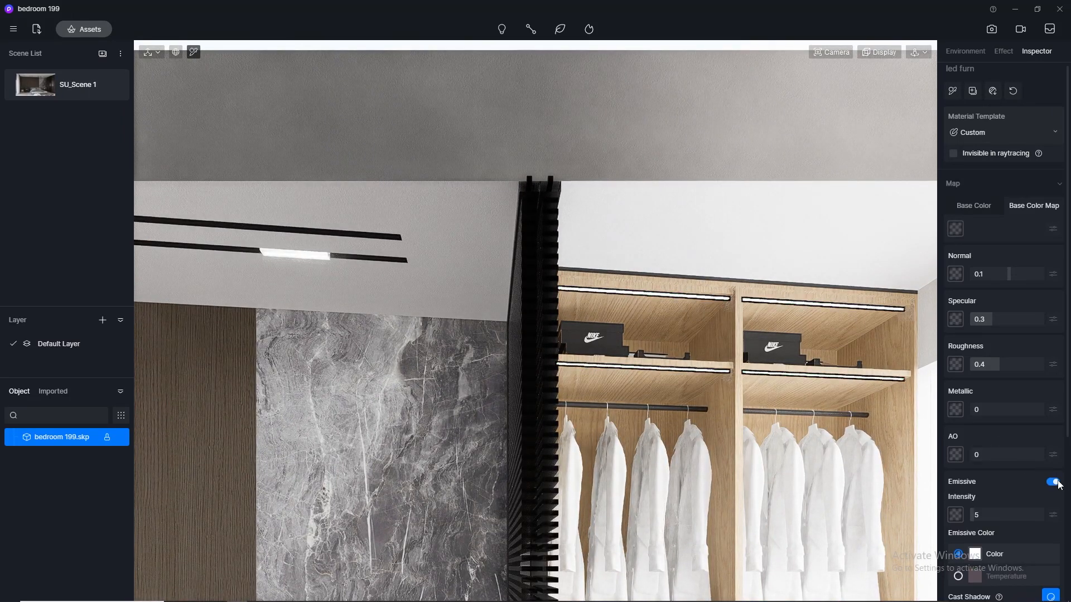
click(1003, 513)
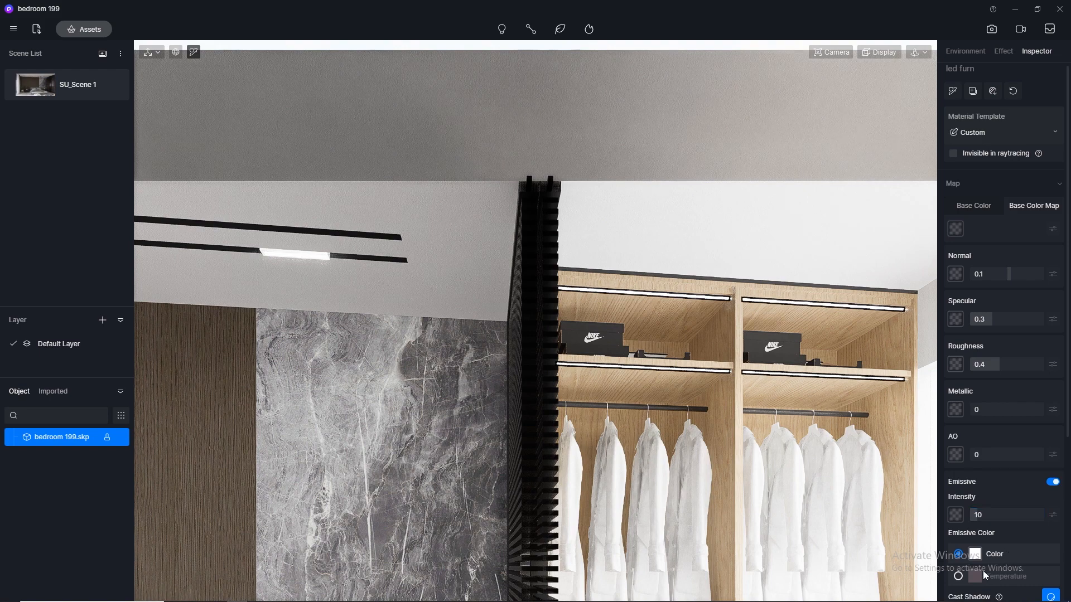
double_click(1046, 595)
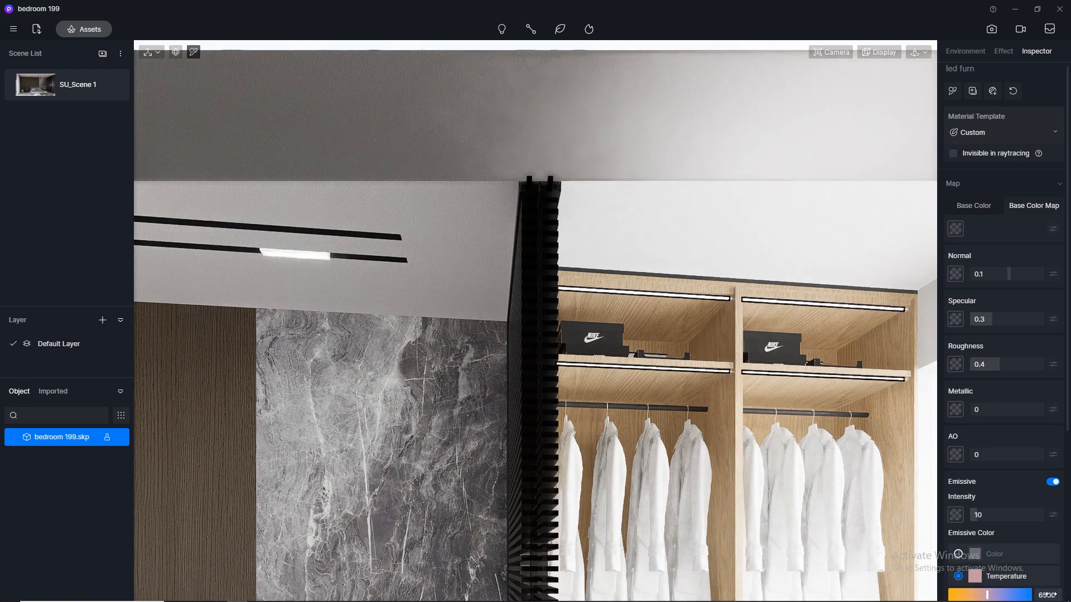
text(3500)
key(Return)
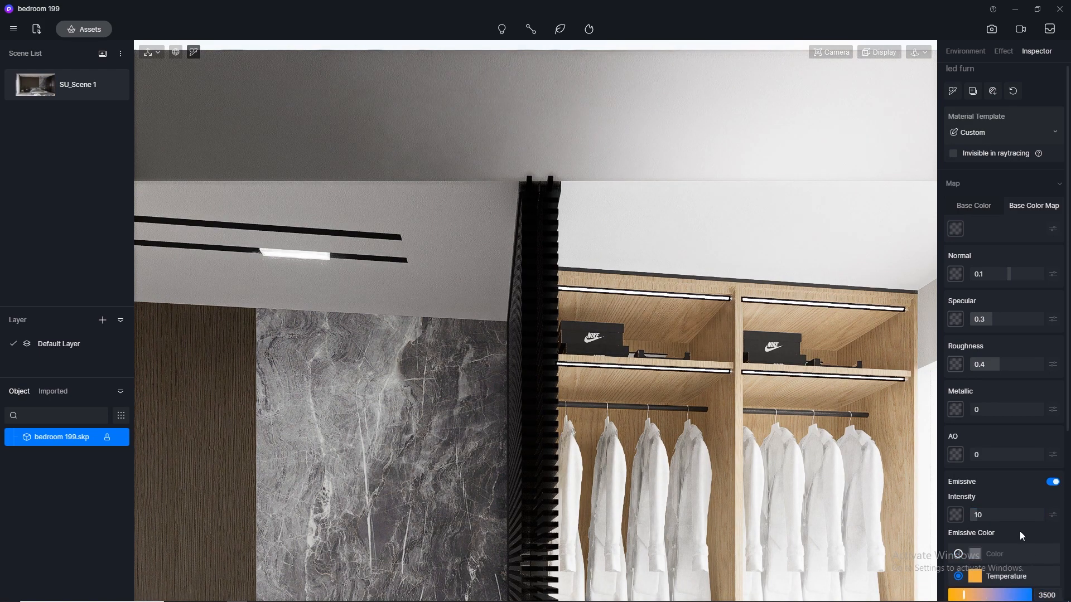
- Restore the SU_Scene 1 view, enter image rendering mode and show the post-processing effect settings
click(31, 86)
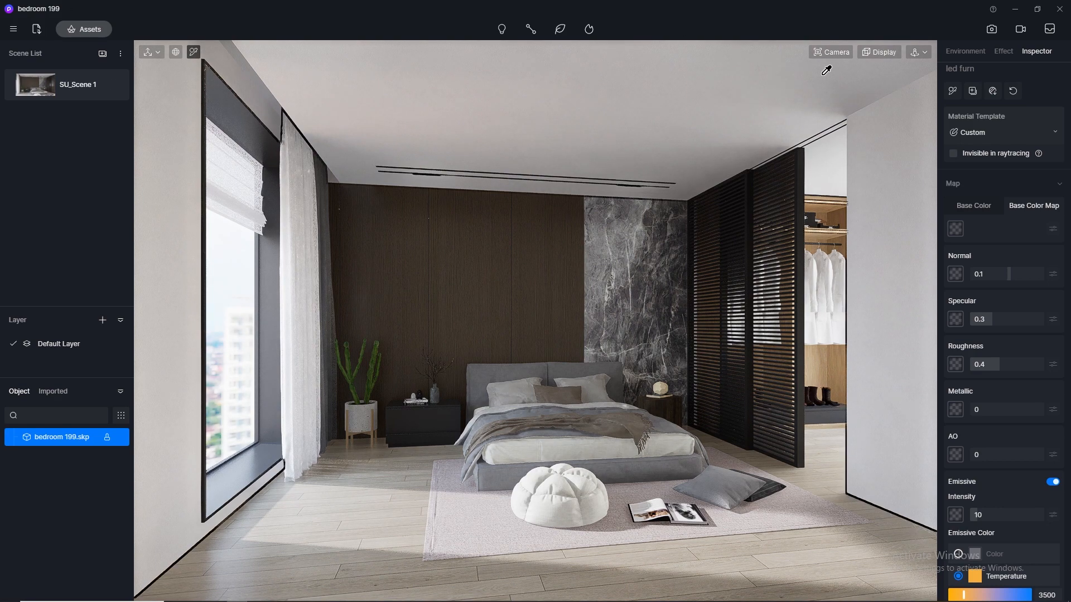
click(991, 29)
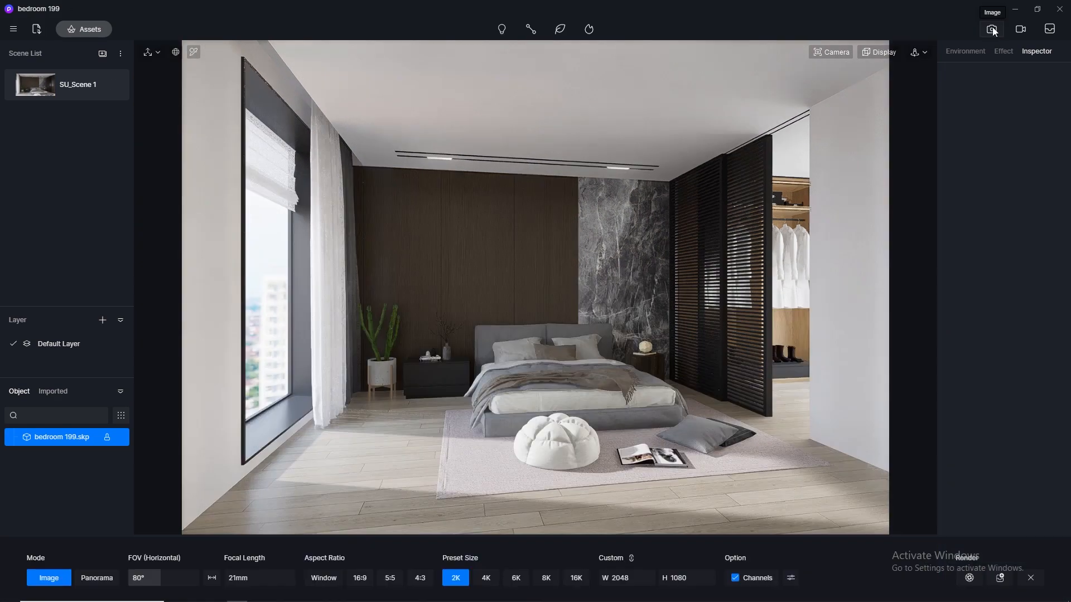
click(1003, 51)
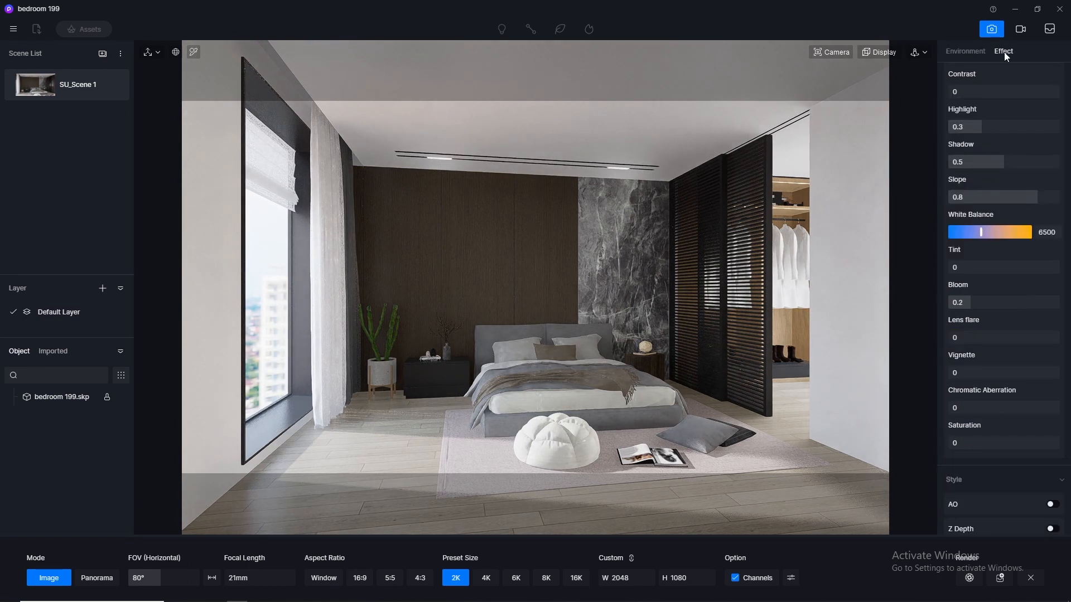
scroll(981, 234, up, 3)
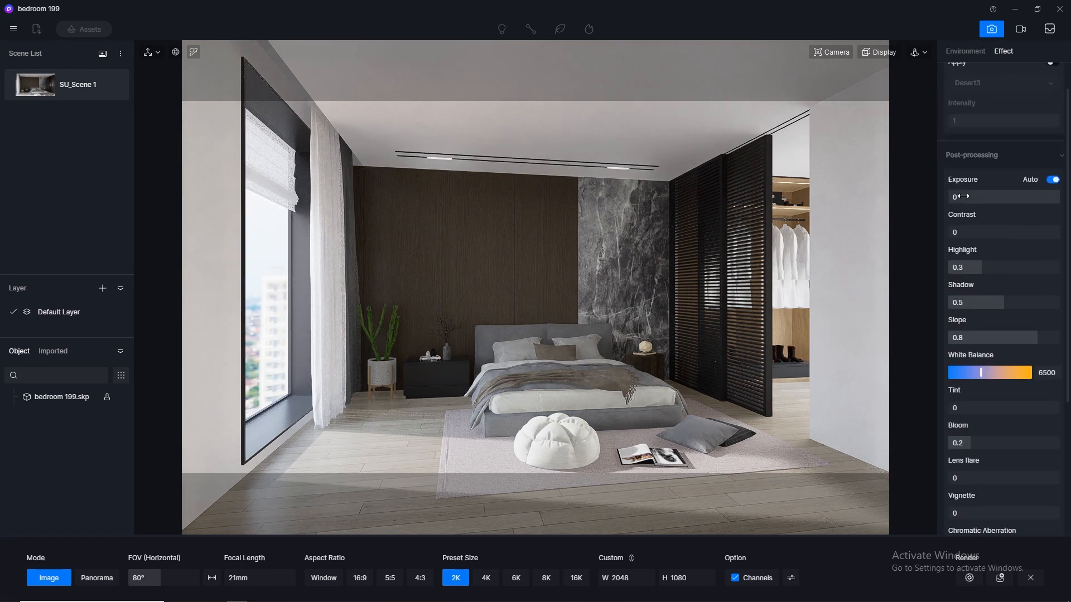
- Compare post-processing Contrast values of 0, 0.1 and 0.2, and settle on 0.1
click(982, 238)
text(.1)
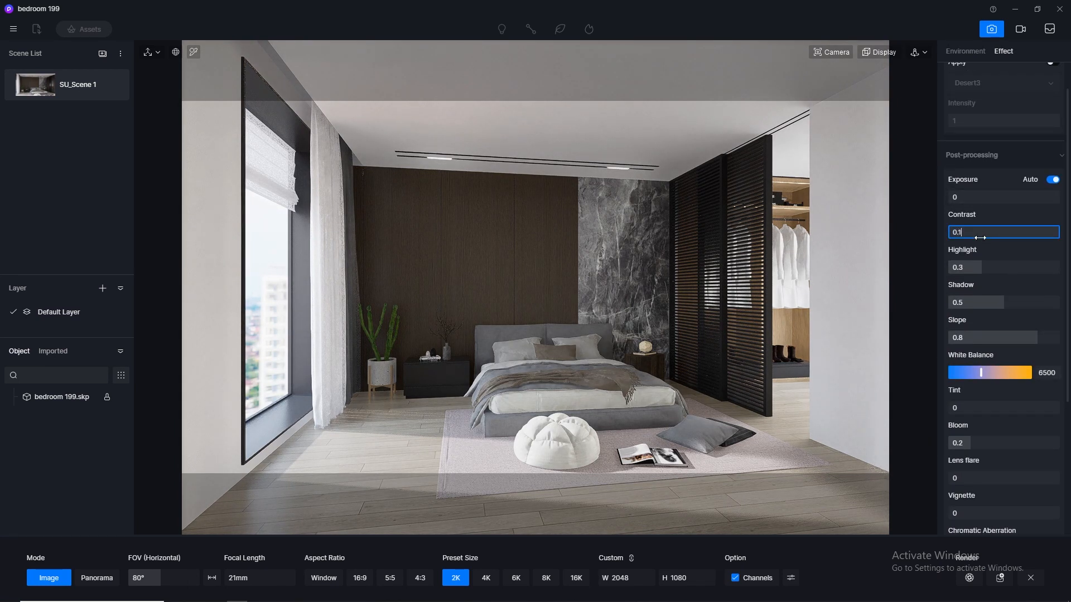
key(Return)
click(981, 238)
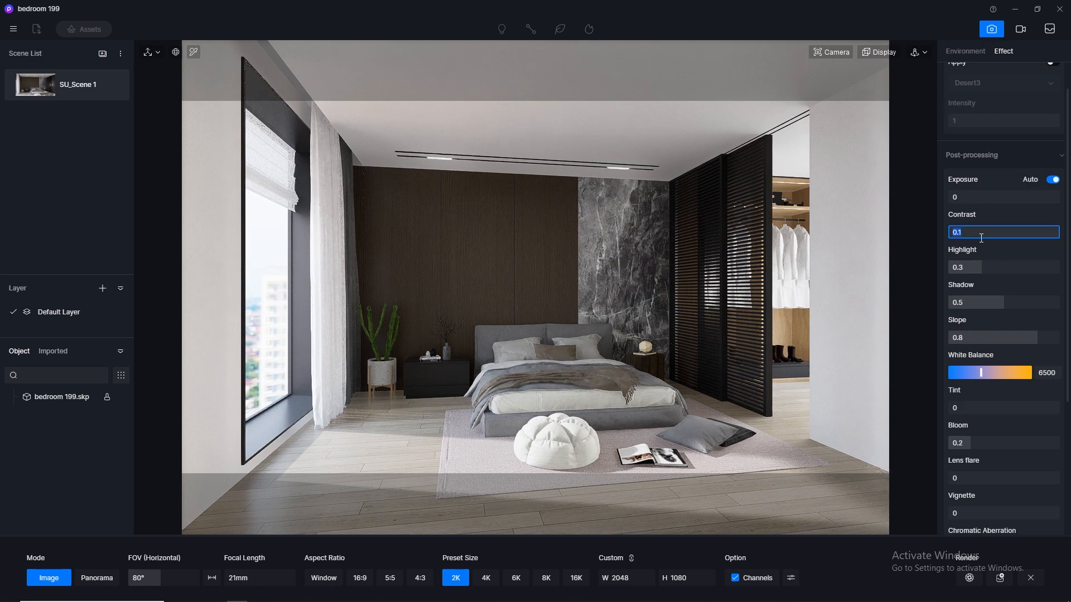
key(Return)
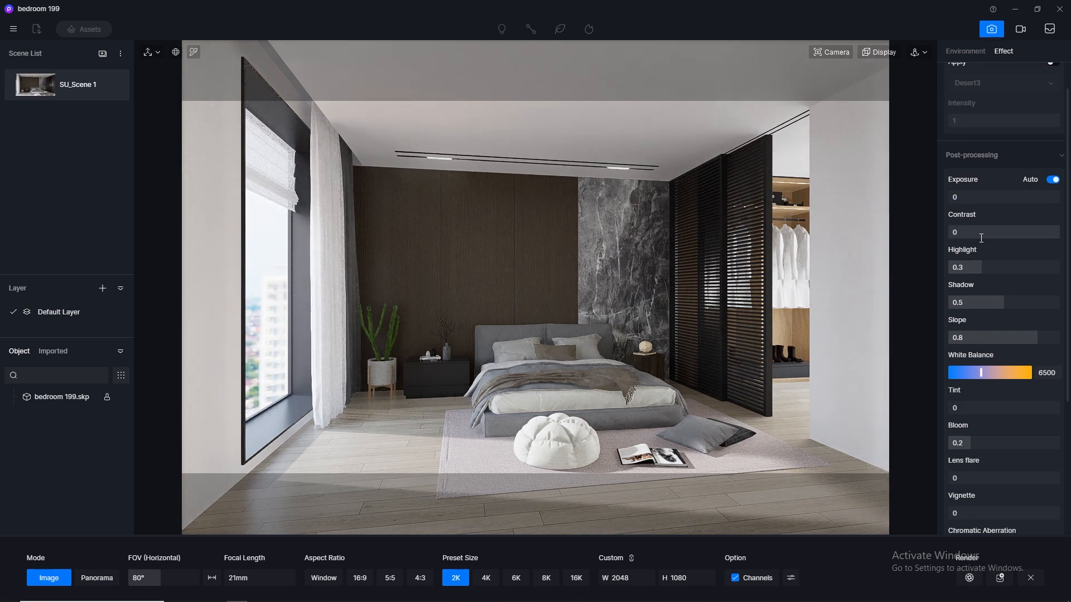
click(981, 238)
key(Return)
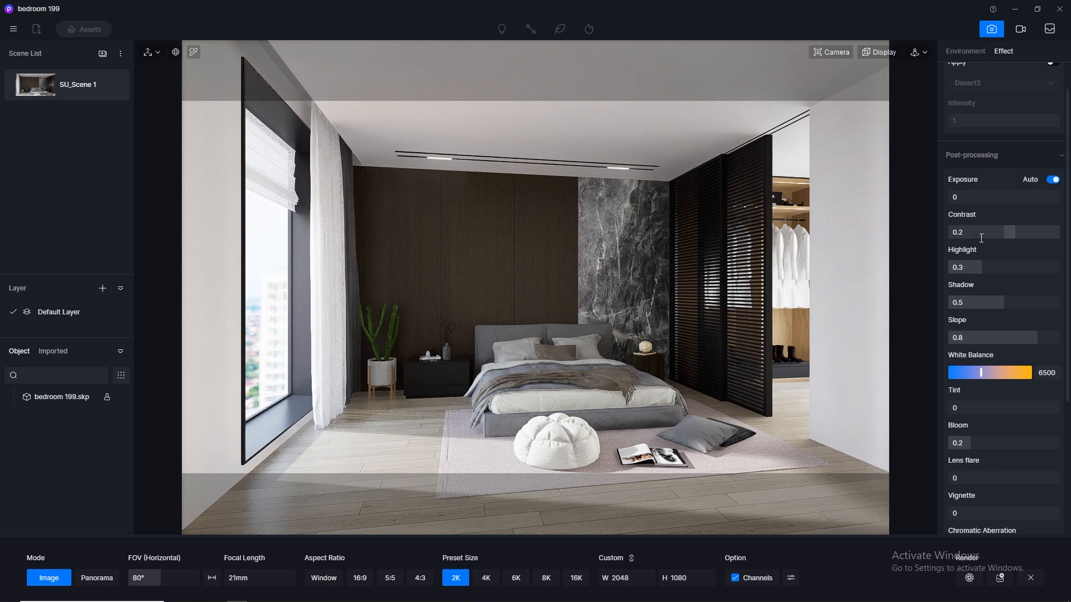
click(981, 238)
text(0.1)
key(Return)
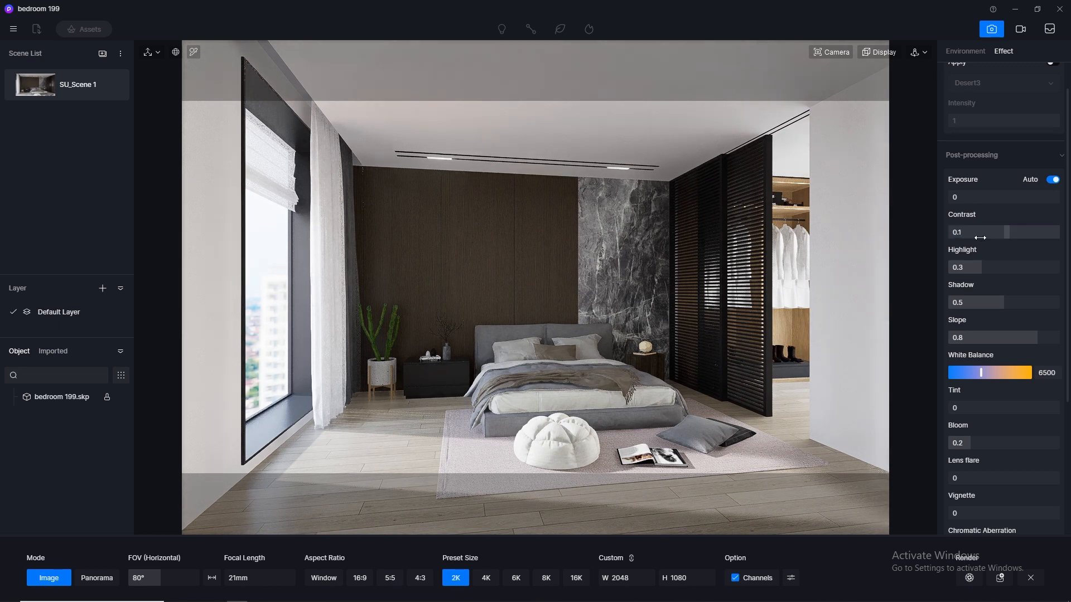
click(981, 238)
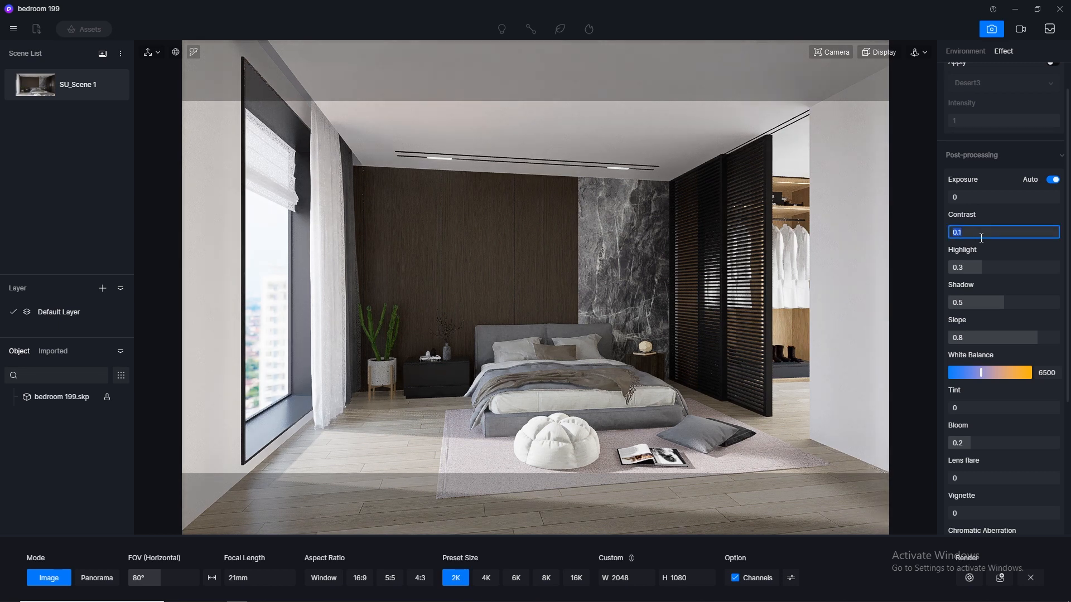
text(0)
key(Return)
click(981, 238)
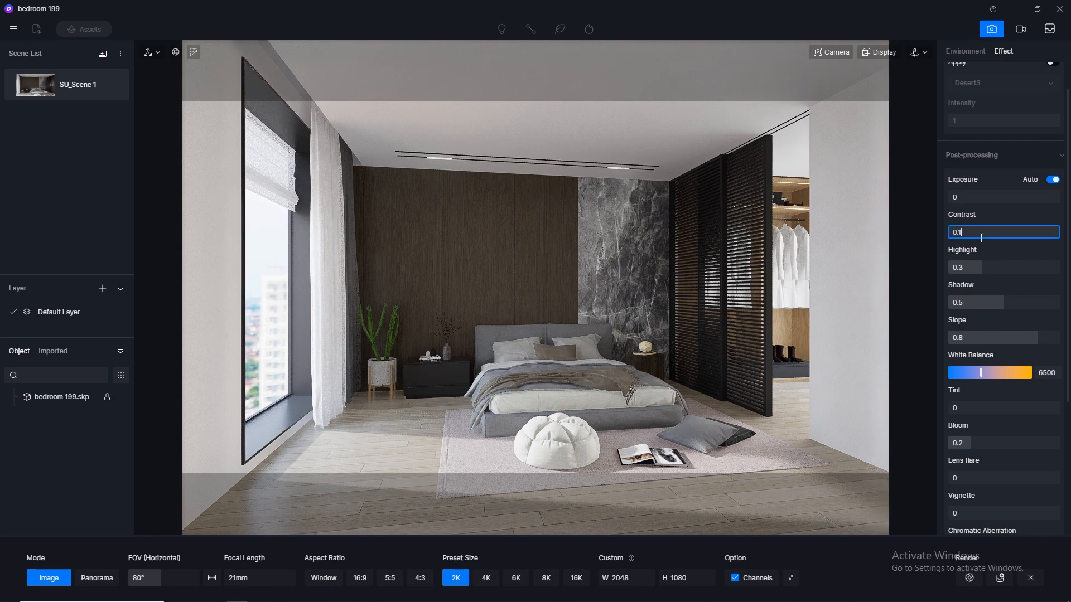
key(Return)
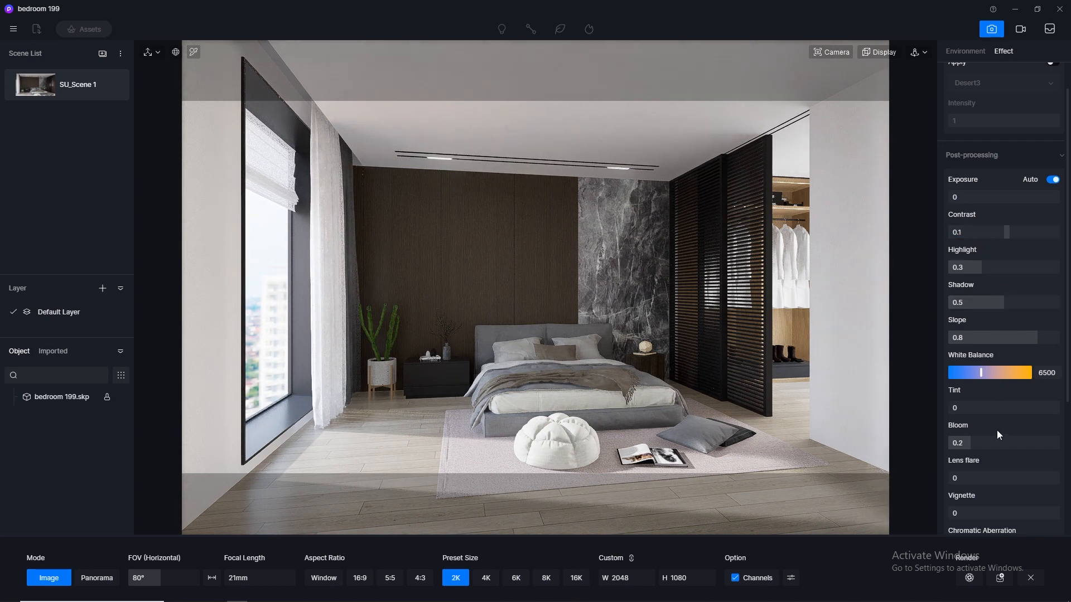
- Set both Bloom and Lens flare to 0.5 in the post-processing settings
click(994, 441)
text(0.5)
key(Return)
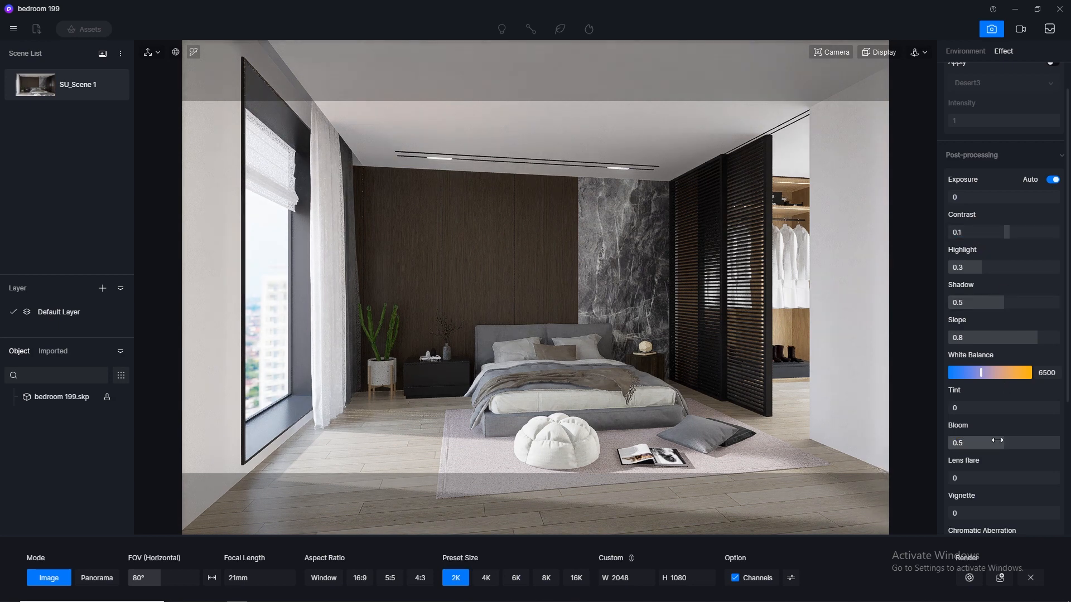
click(970, 477)
text(0.5)
key(Return)
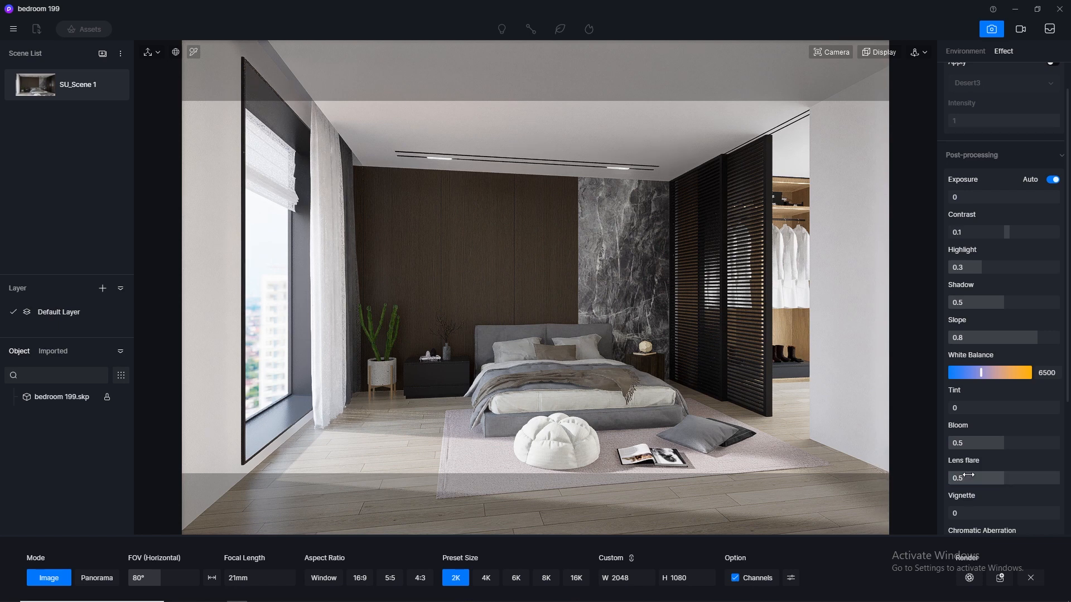
- Try Vignette values of 0.5, 0.1 and 0, and settle on 0.3
click(982, 512)
text(0.5)
key(Return)
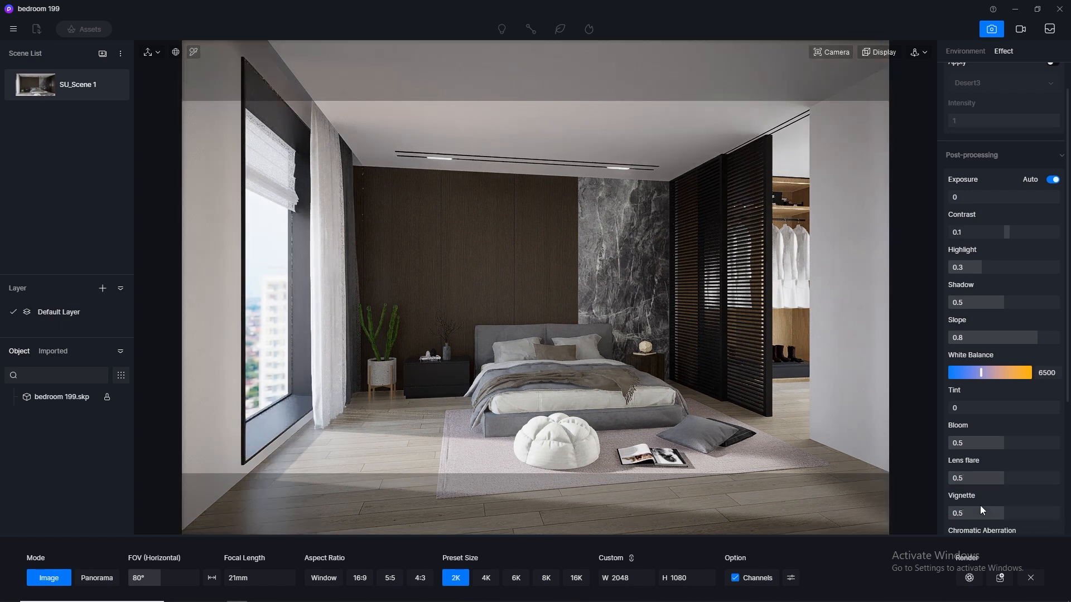
click(984, 511)
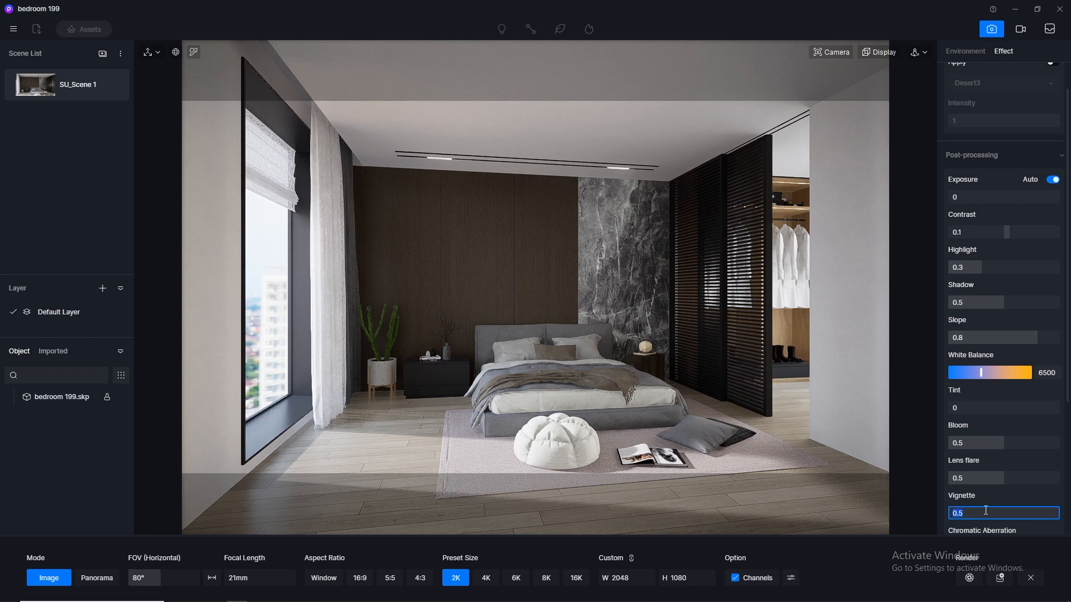
text(0.1)
key(Return)
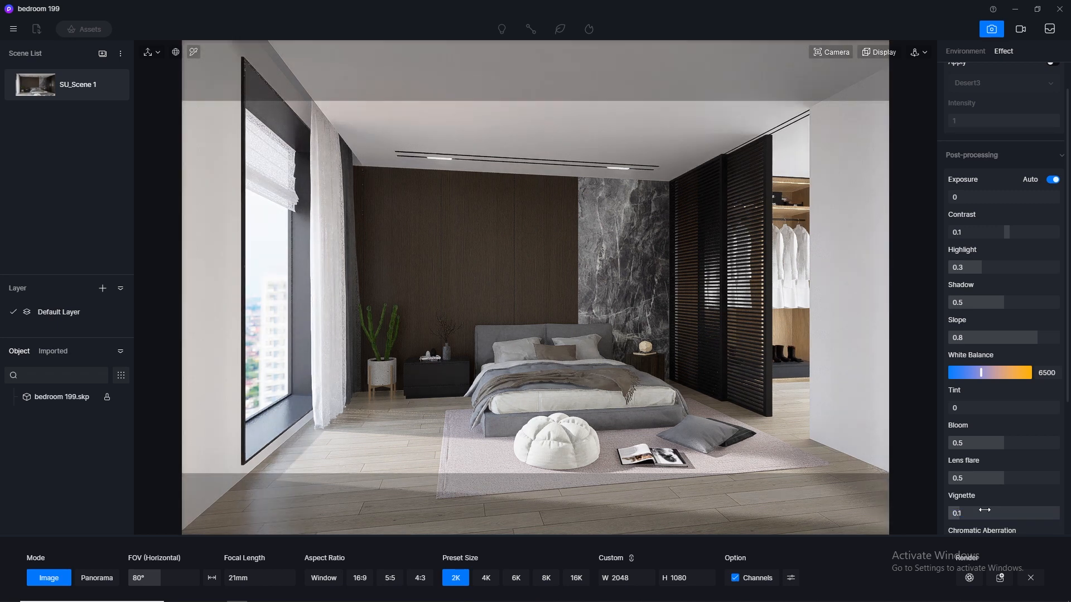
click(983, 511)
text(0)
key(Return)
click(986, 511)
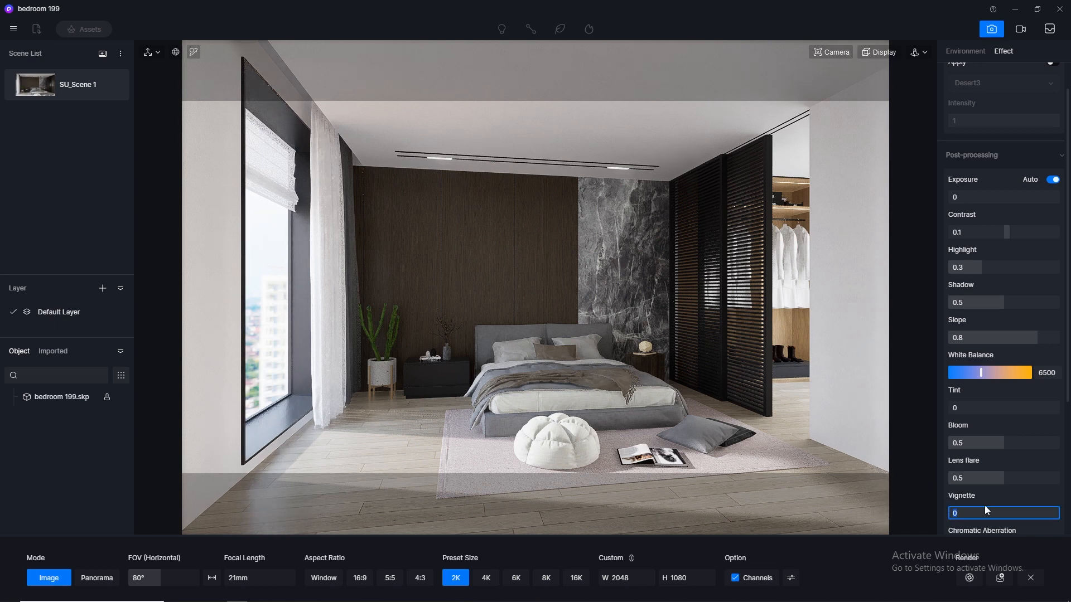
text(0.3)
key(Return)
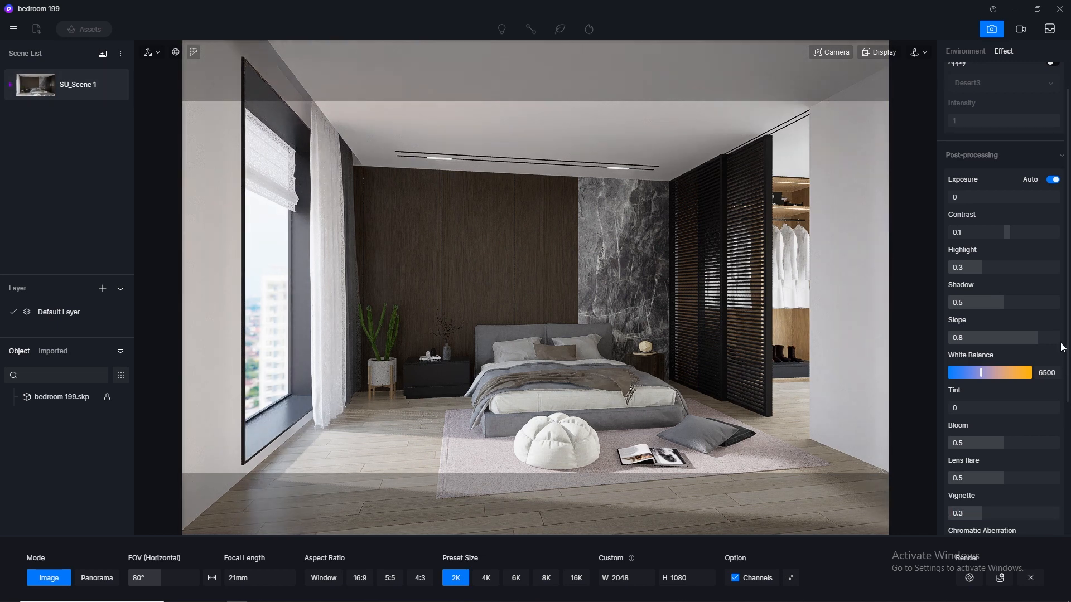
scroll(1062, 347, down, 3)
scroll(1016, 344, up, 4)
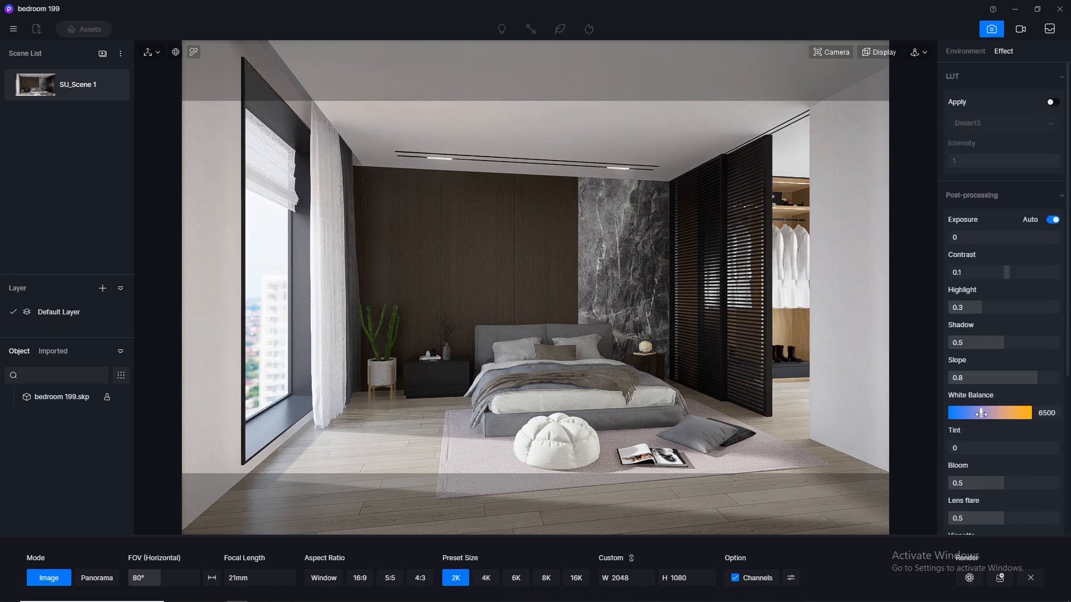
- Compare White Balance values of 6500 and 6700 in the post-processing settings, and settle on 6500
mouse_move(981, 414)
mouse_down()
mouse_move(969, 413)
mouse_move(984, 419)
mouse_up()
click(1046, 413)
text(65)
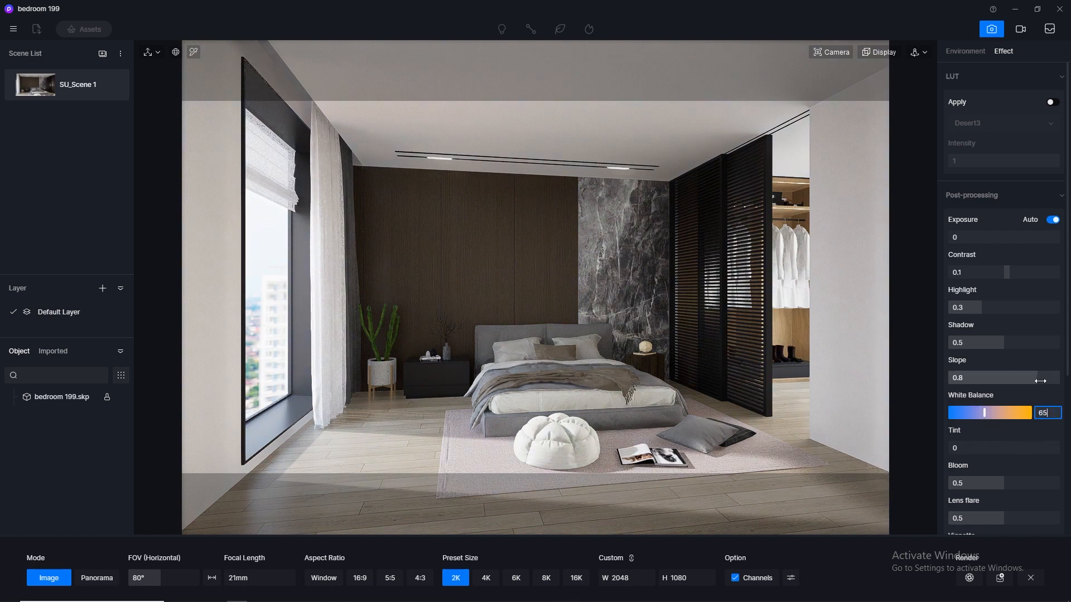
text(00)
key(Return)
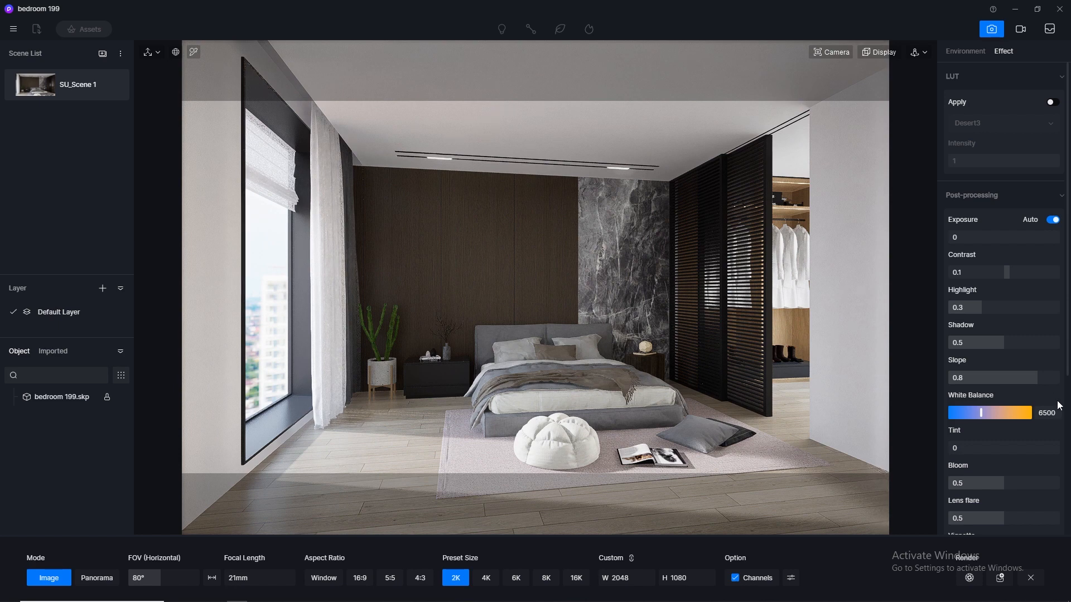
click(1059, 412)
text(6700)
key(Return)
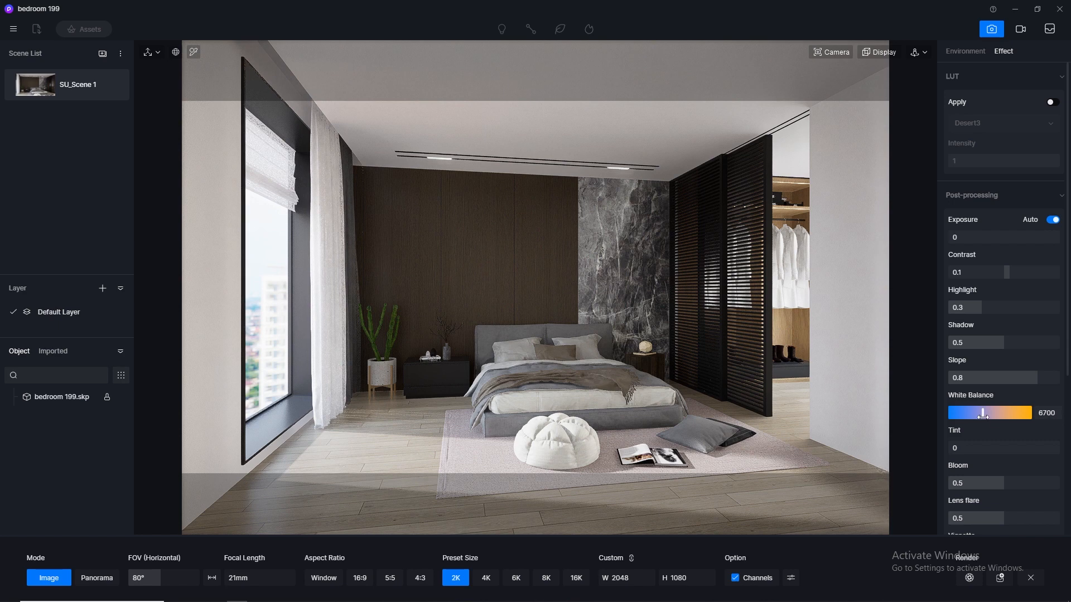
mouse_move(983, 415)
mouse_down()
mouse_move(973, 417)
mouse_move(989, 440)
mouse_move(989, 414)
mouse_move(979, 418)
mouse_up()
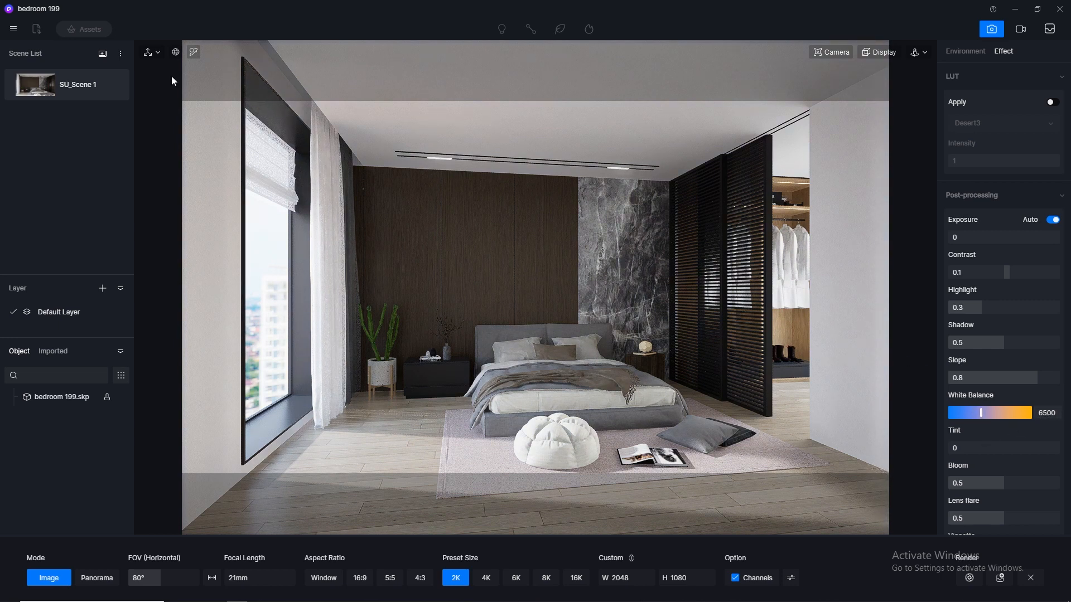
- Update SU_Scene 1 with the current settings and return to image rendering mode
click(115, 84)
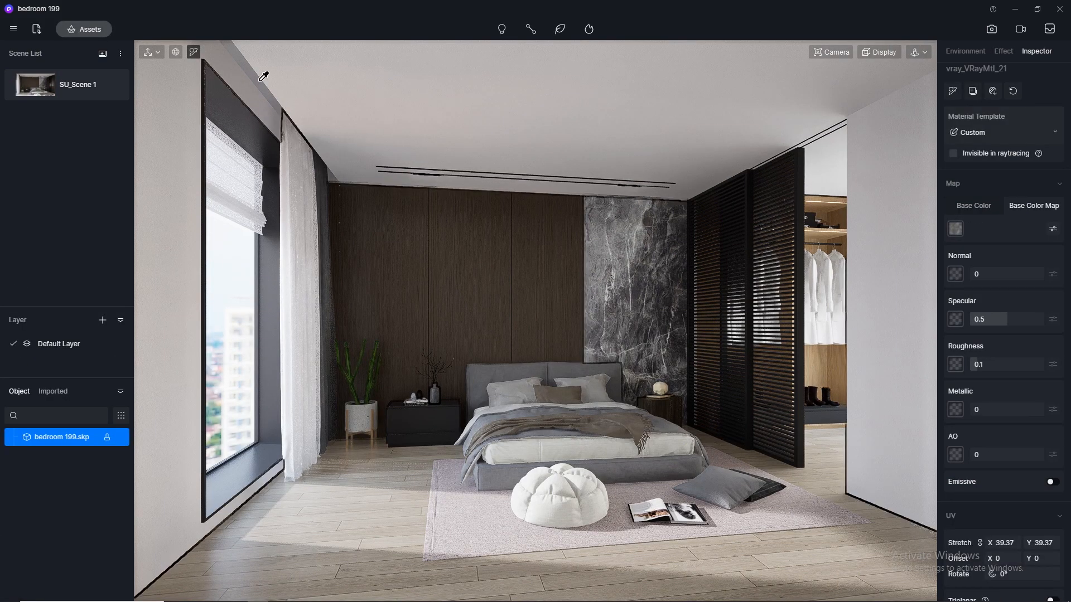
click(992, 29)
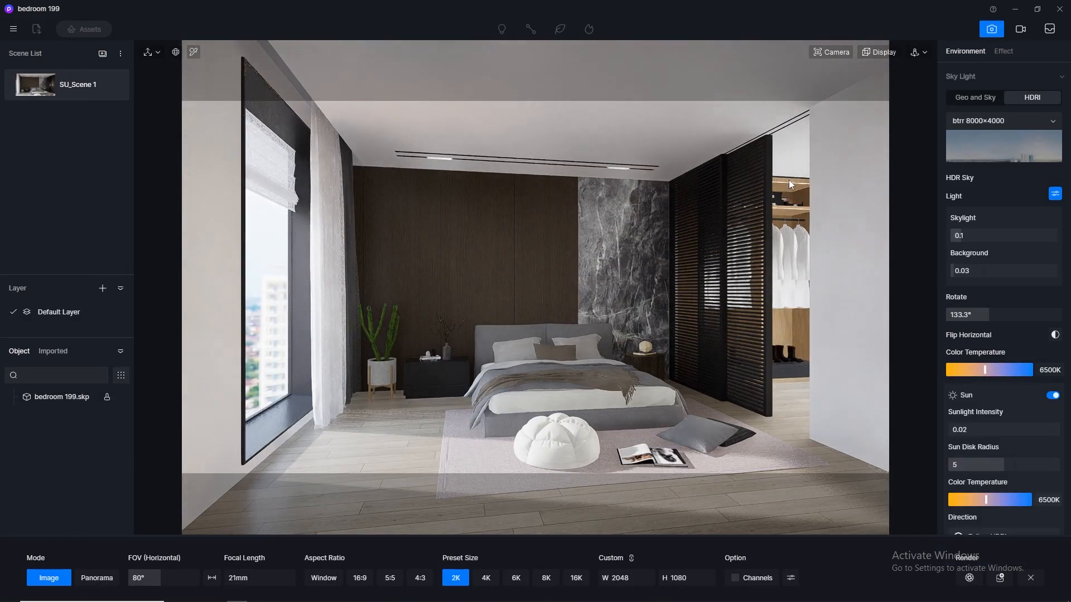
- Review the sky light, sun, weather and post-processing settings before rendering, keeping HDRI as the sky light
click(961, 96)
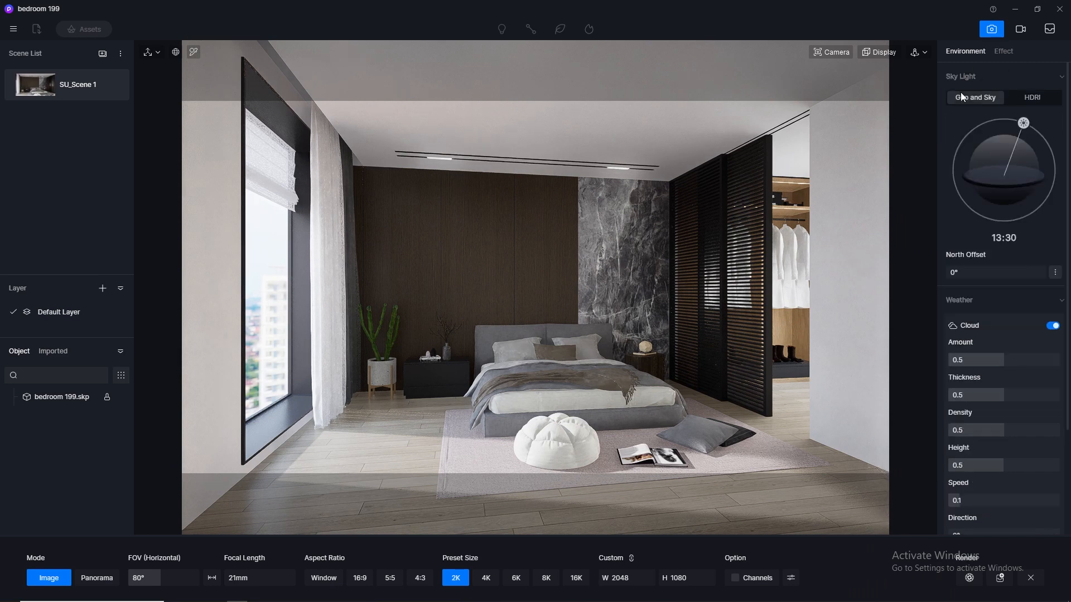
click(1022, 97)
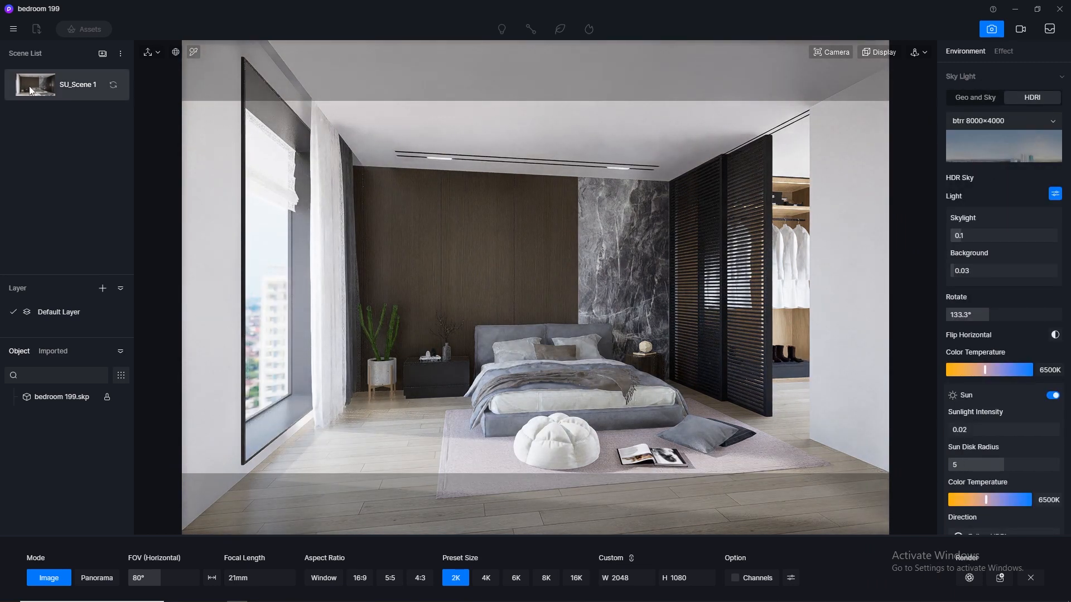
scroll(1004, 279, down, 1)
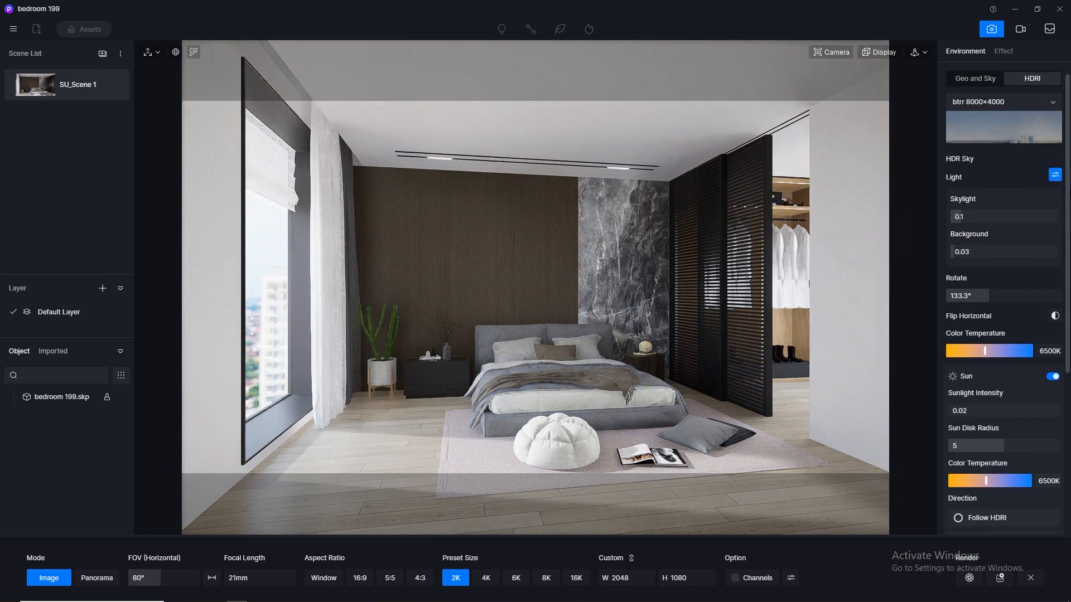
scroll(1003, 298, down, 3)
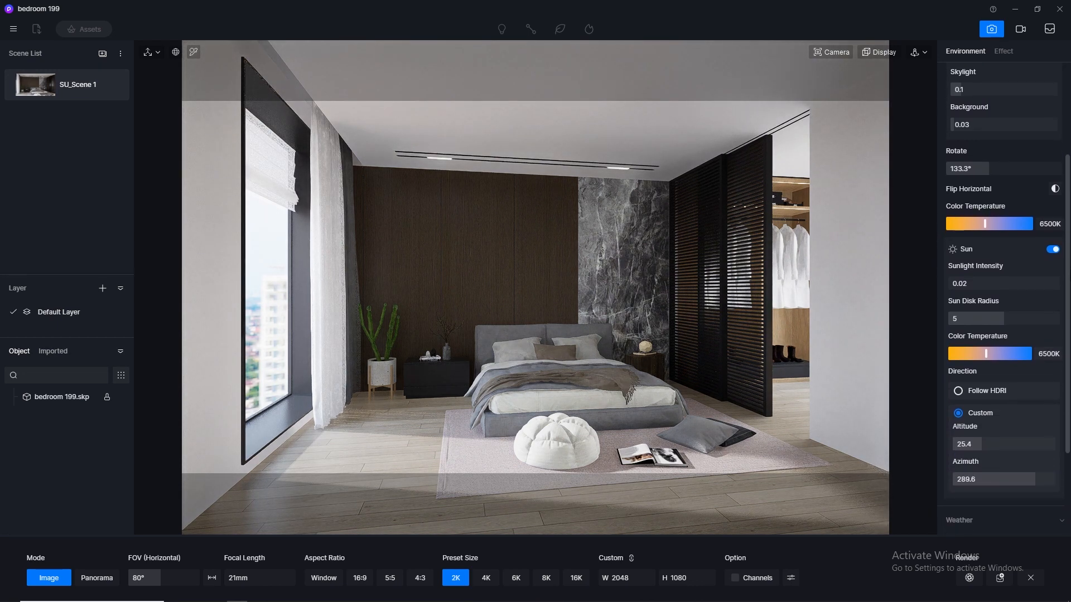
scroll(997, 121, down, 3)
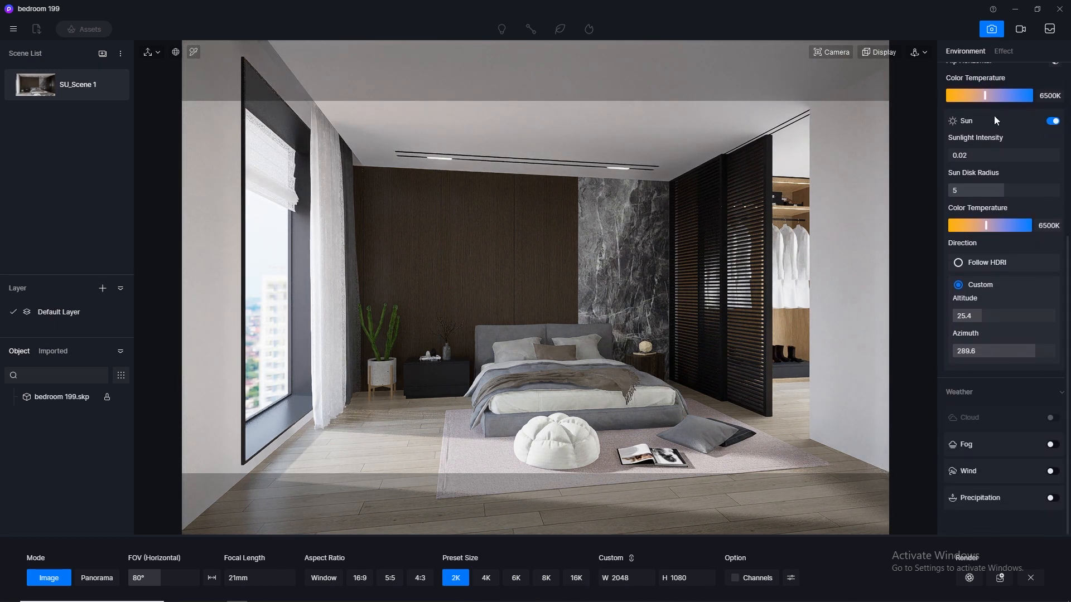
click(1003, 51)
scroll(1066, 205, up, 1)
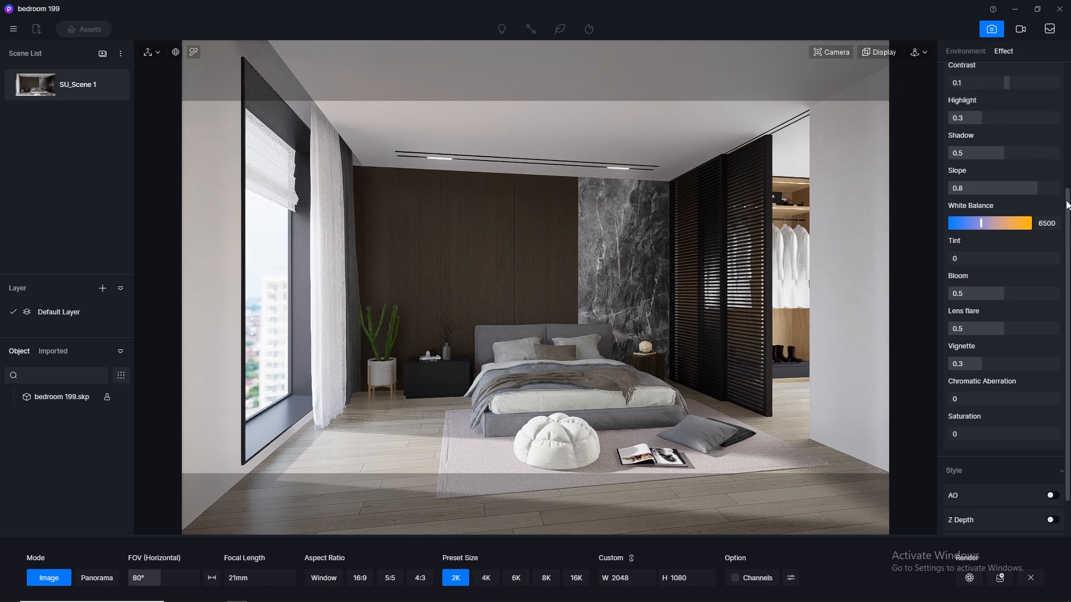
scroll(1066, 205, up, 4)
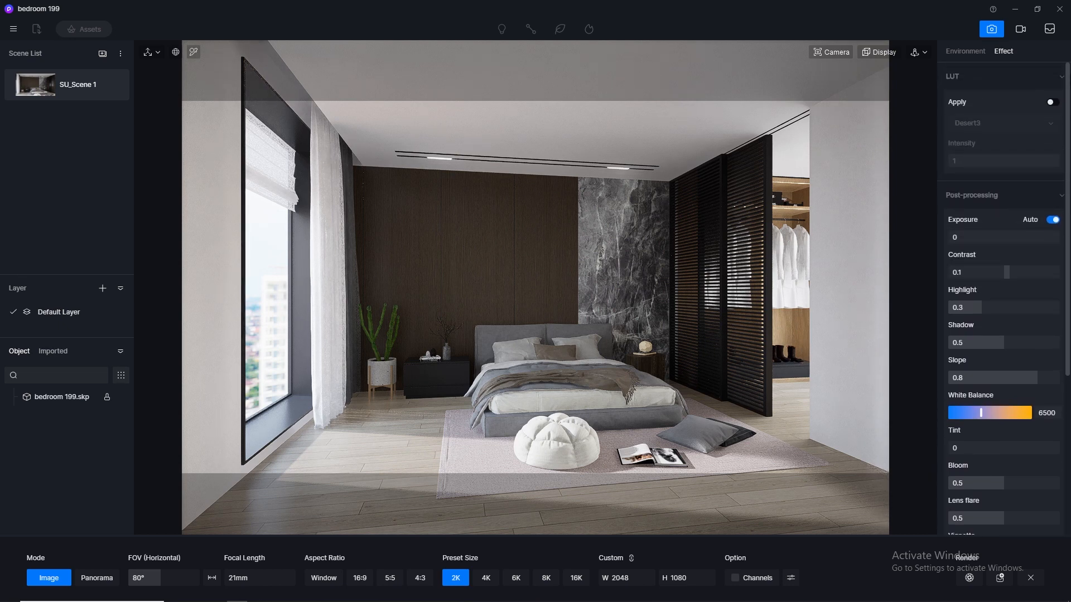
scroll(1004, 294, down, 5)
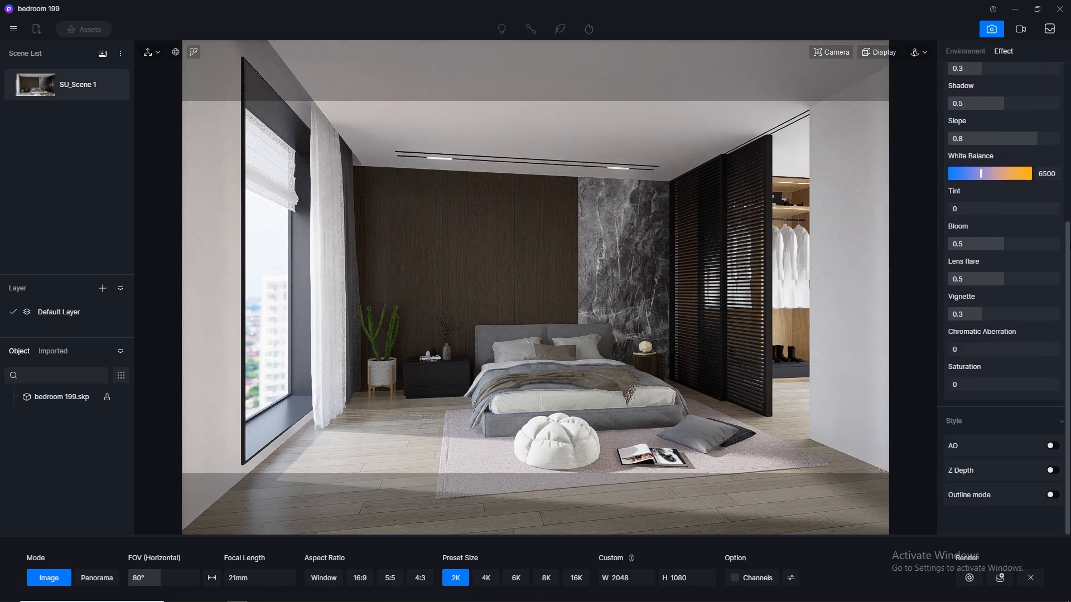
- Render the image at 4K with Channels enabled, saving it as D5_Image_20230801_213517.png in the image folder
click(485, 577)
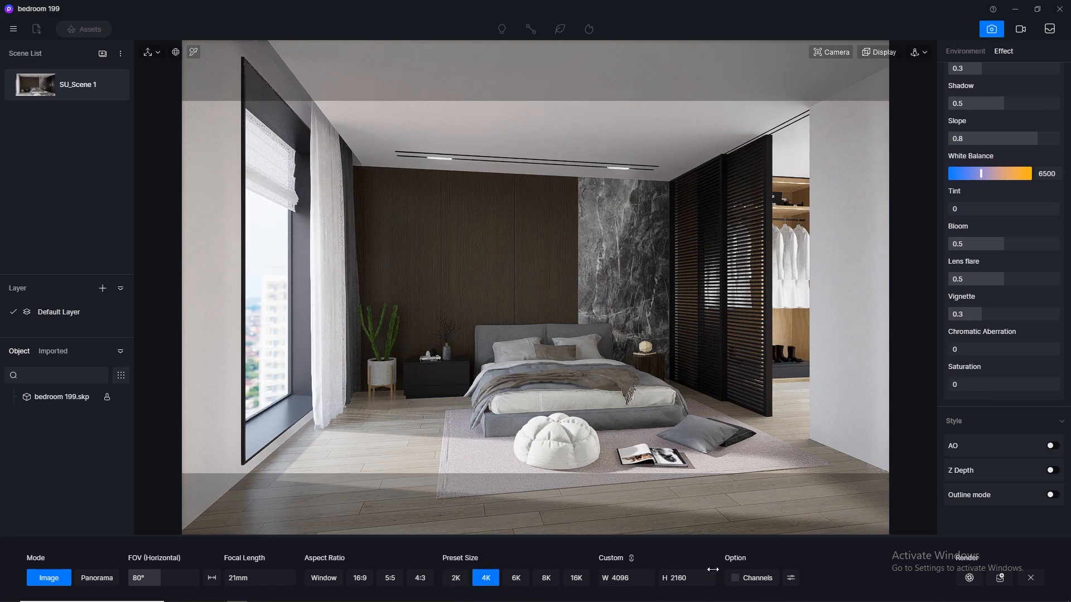
click(735, 578)
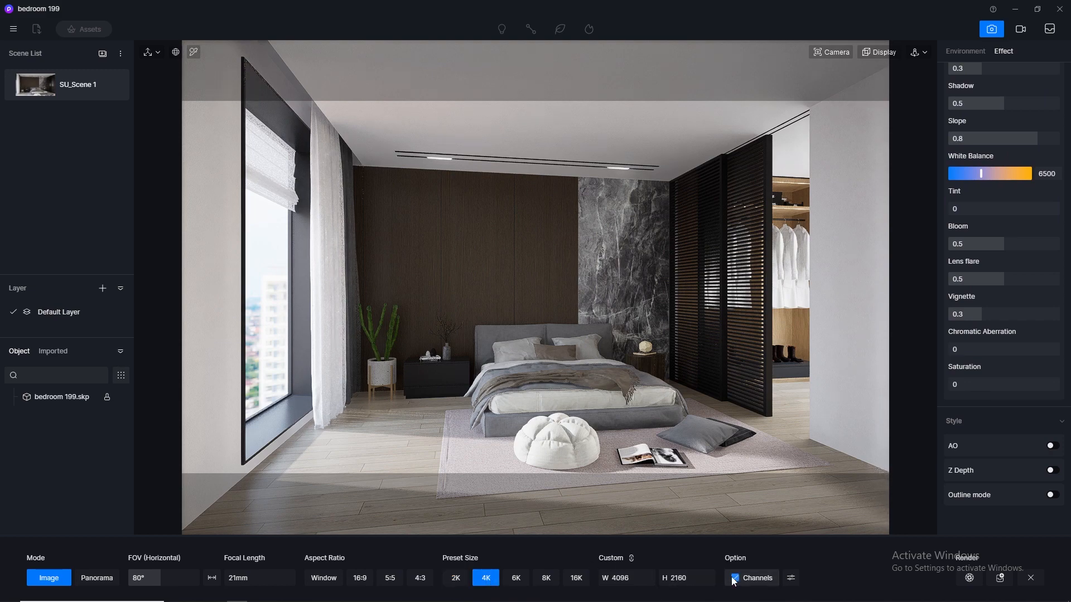
click(970, 577)
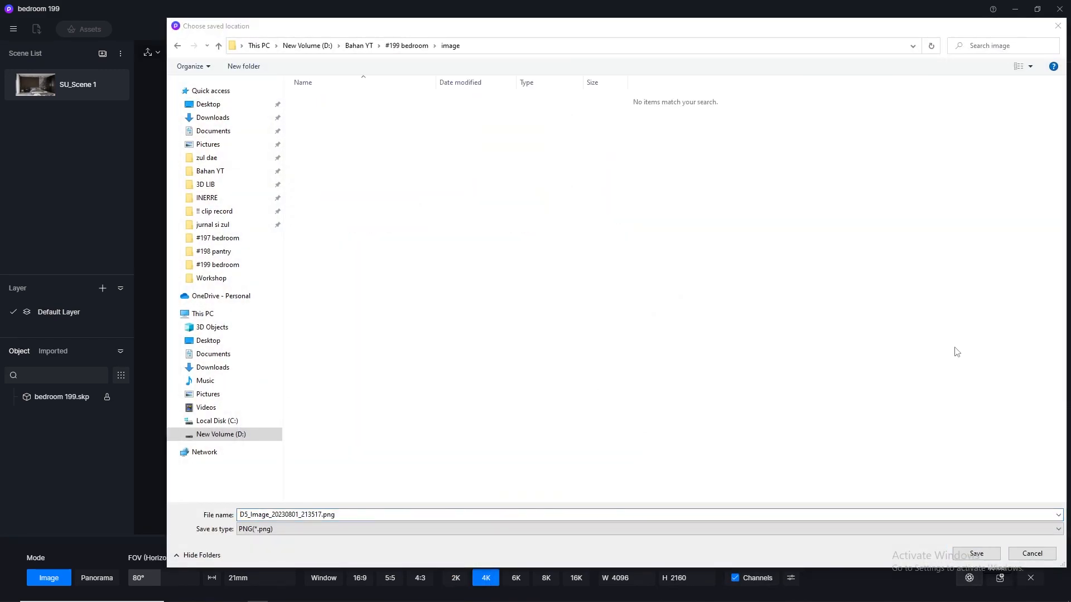
click(976, 553)
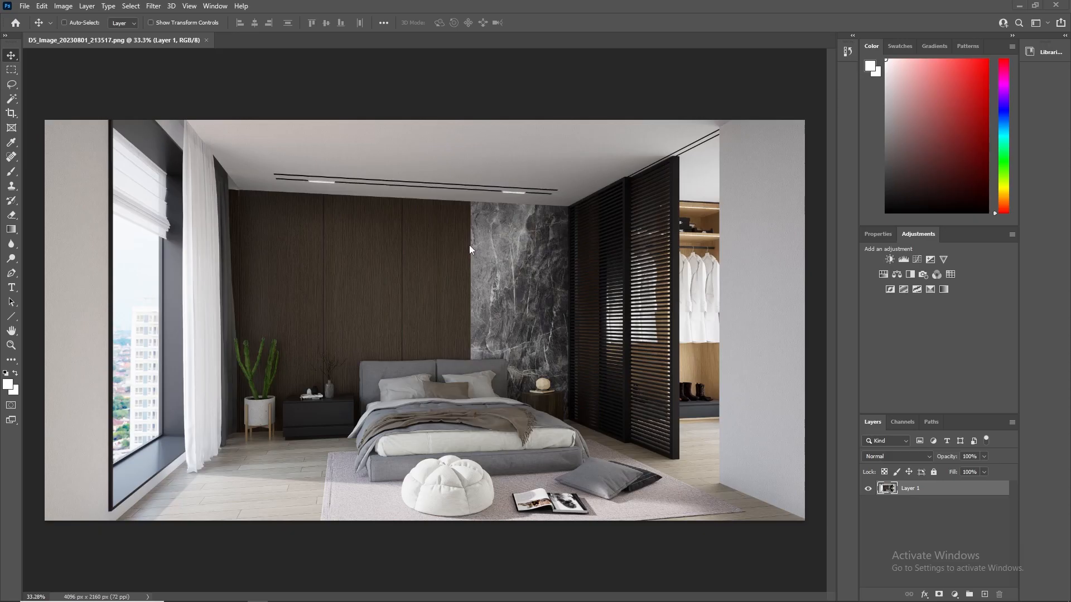
- In Photoshop, switch the rendered image to 16 bits per channel and convert Layer 1 to a Smart Object
click(63, 7)
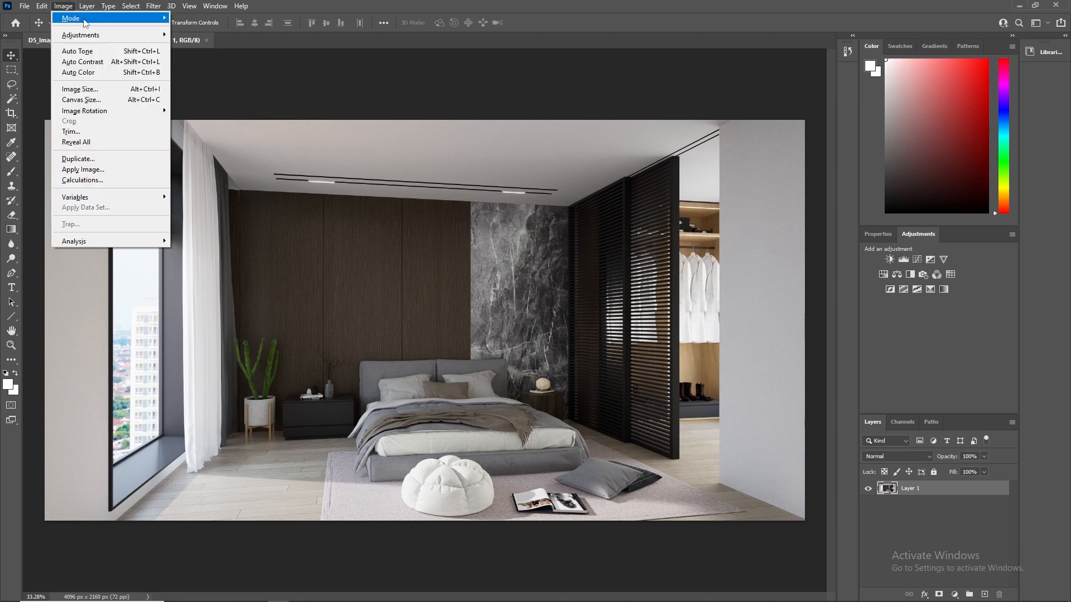
mouse_move(83, 19)
click(218, 120)
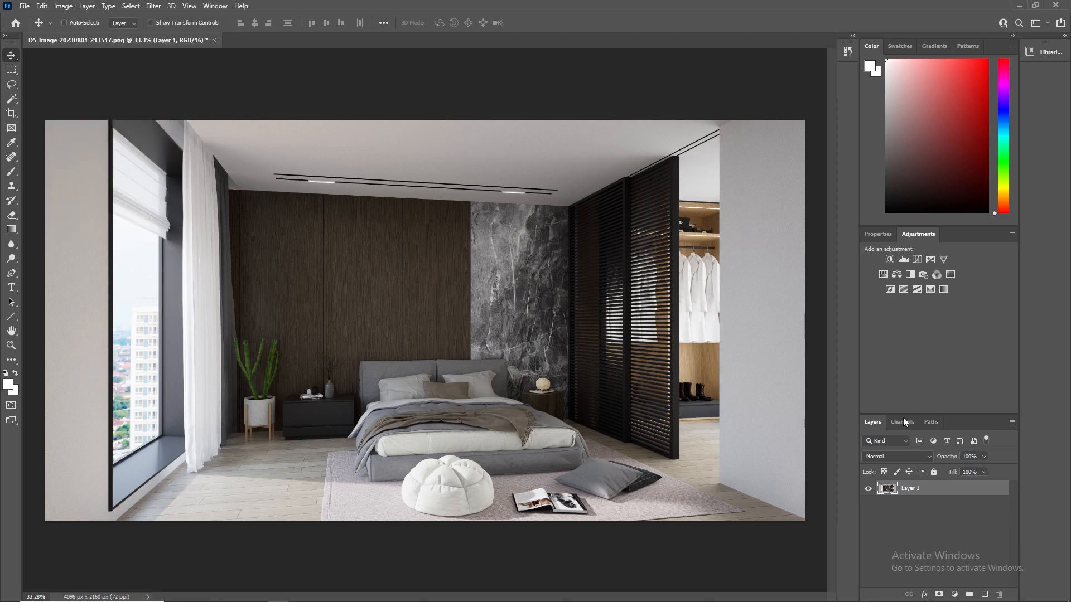
right_click(917, 491)
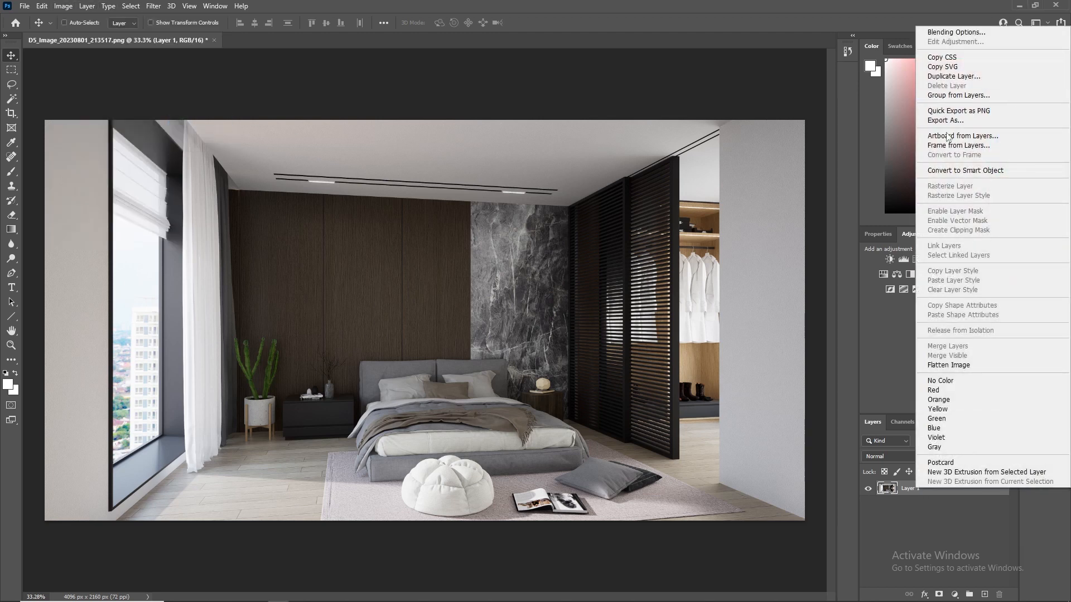
click(946, 172)
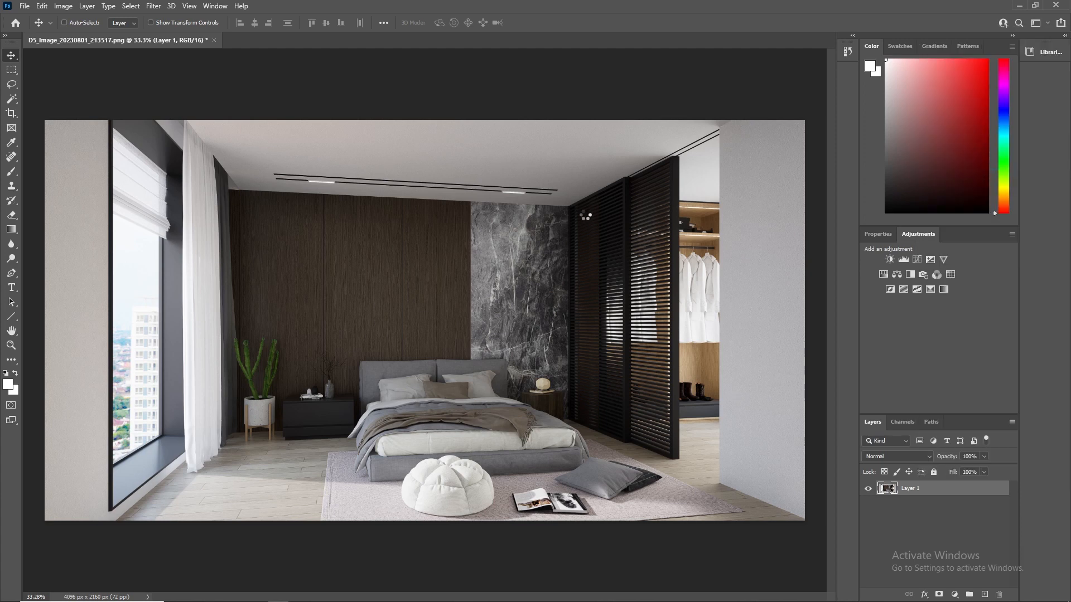
- Open the Camera Raw Filter on the layer and apply the automatic tone adjustments
click(153, 7)
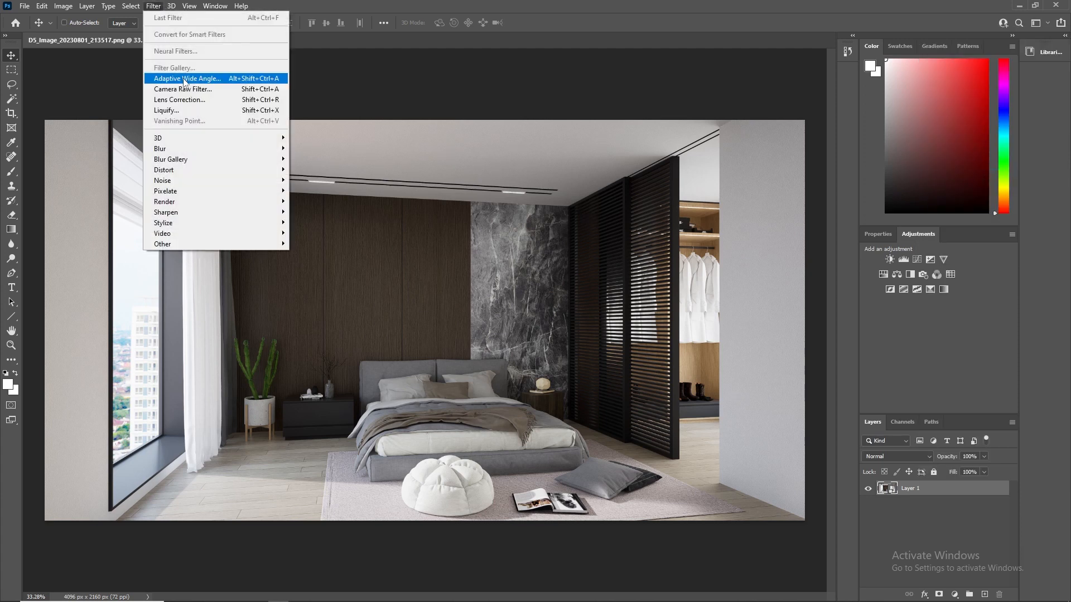
click(186, 88)
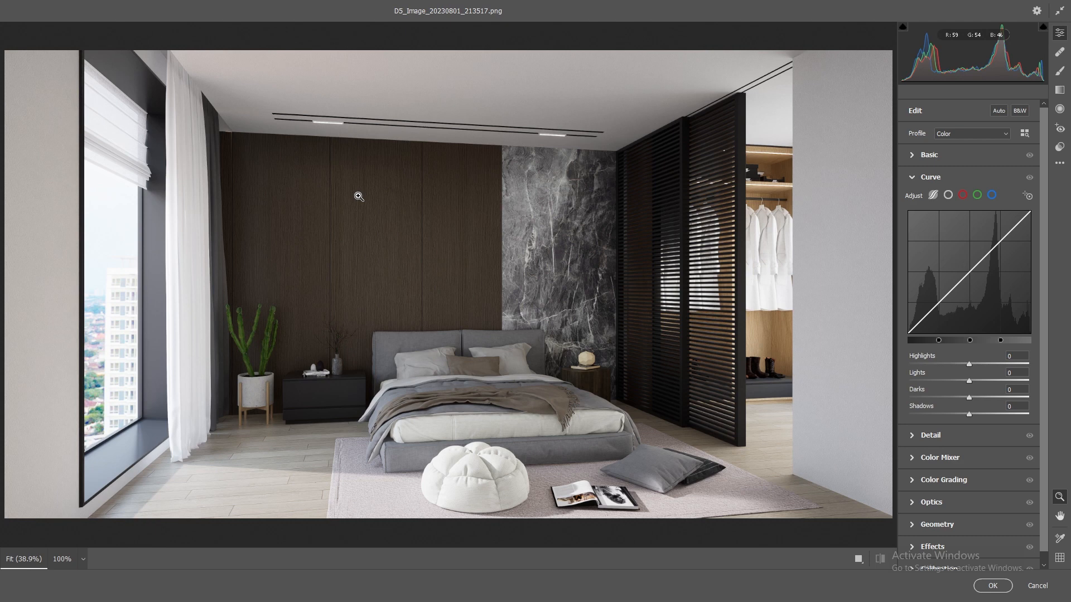
click(999, 111)
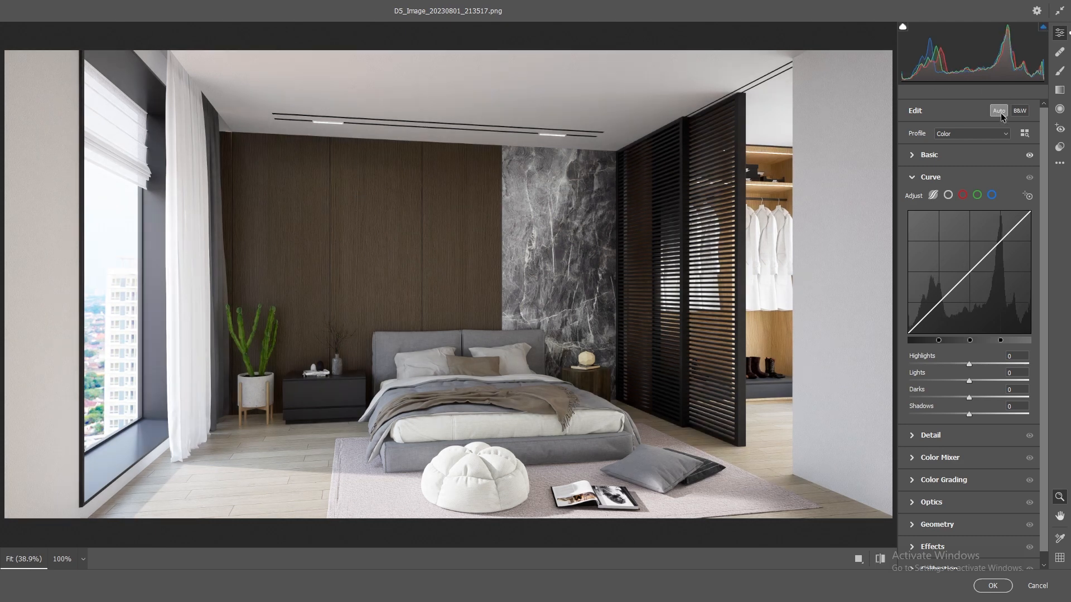
click(1001, 113)
click(1001, 113)
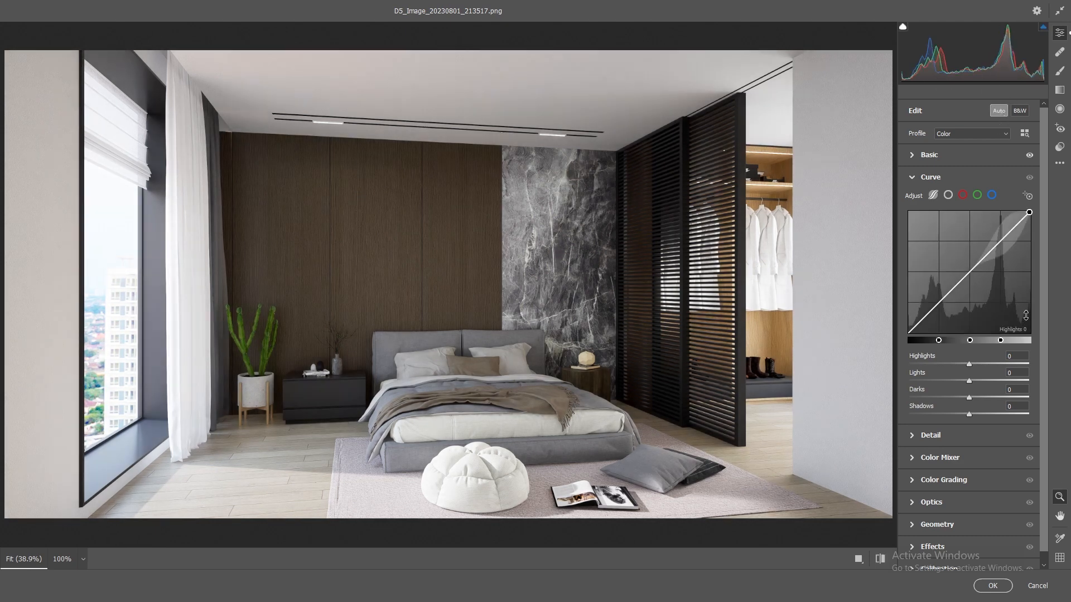
- Set Texture to +20 and Clarity to +10 in the Basic adjustments, and try Dehaze at 10 and 5, settling on +10
click(909, 156)
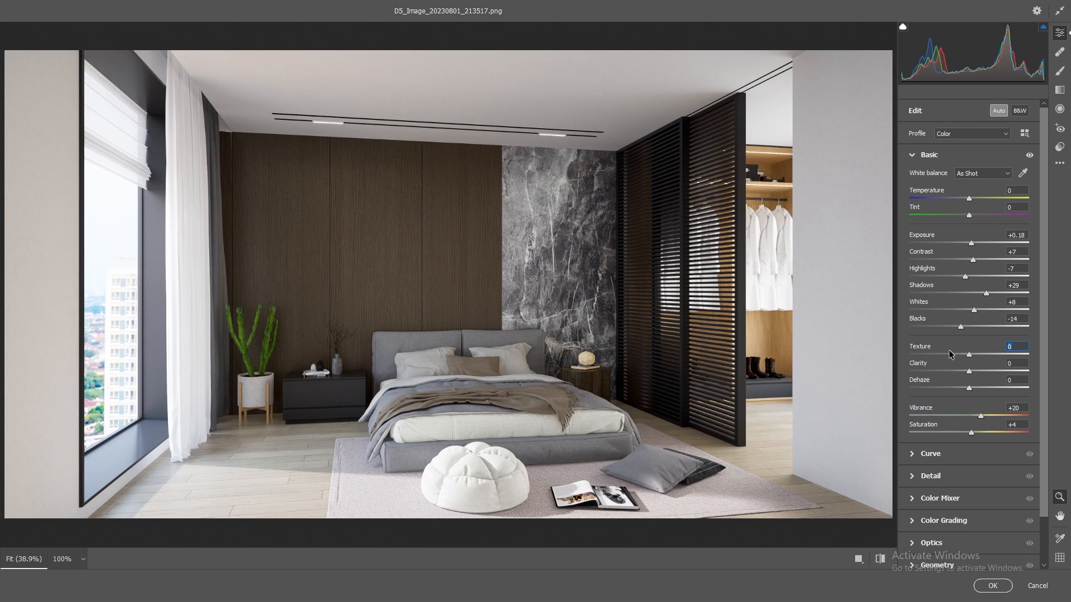
text(20)
click(1012, 363)
text(10)
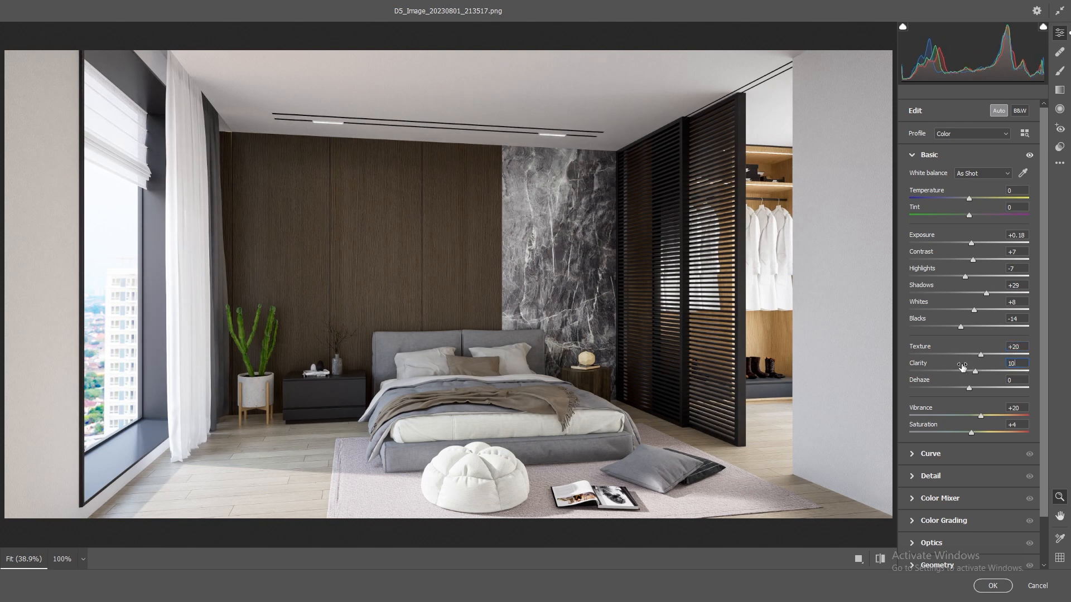
key(Tab)
text(10)
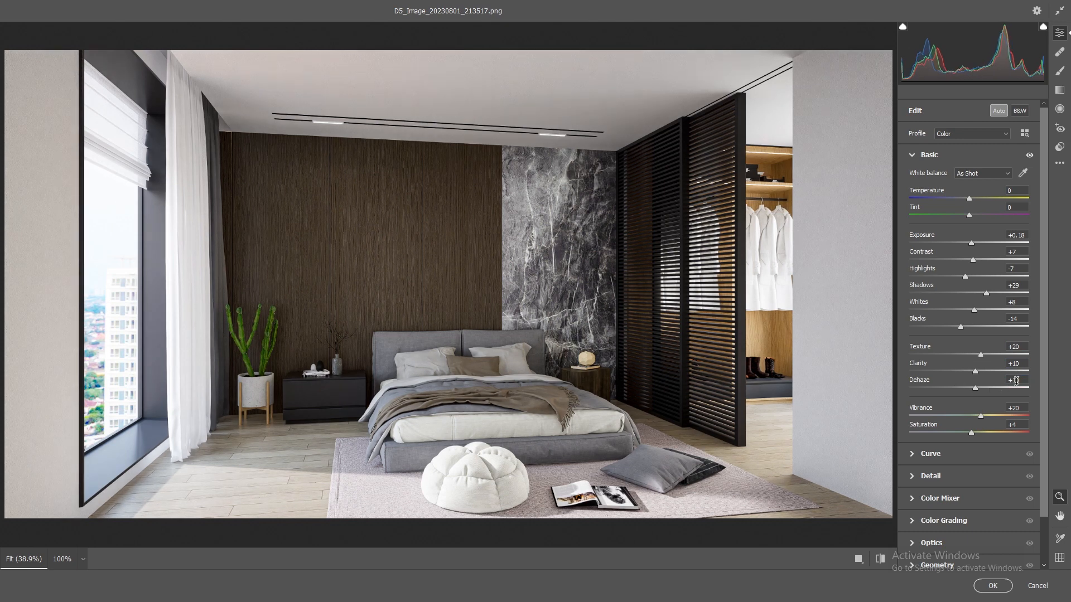
drag(1027, 381, 924, 389)
text(5)
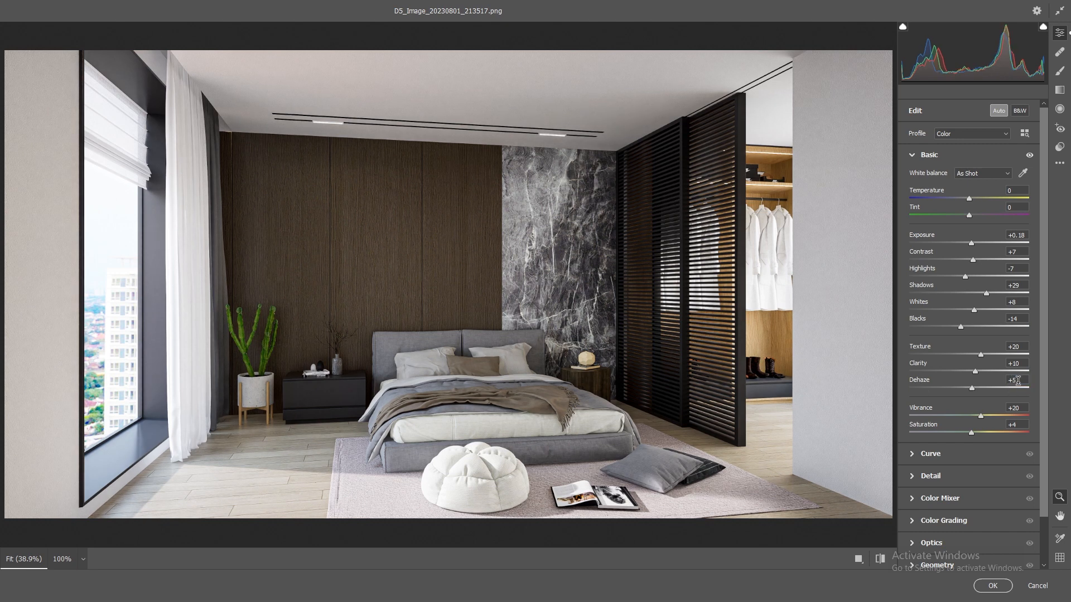
drag(1021, 381, 868, 384)
text(10)
key(Return)
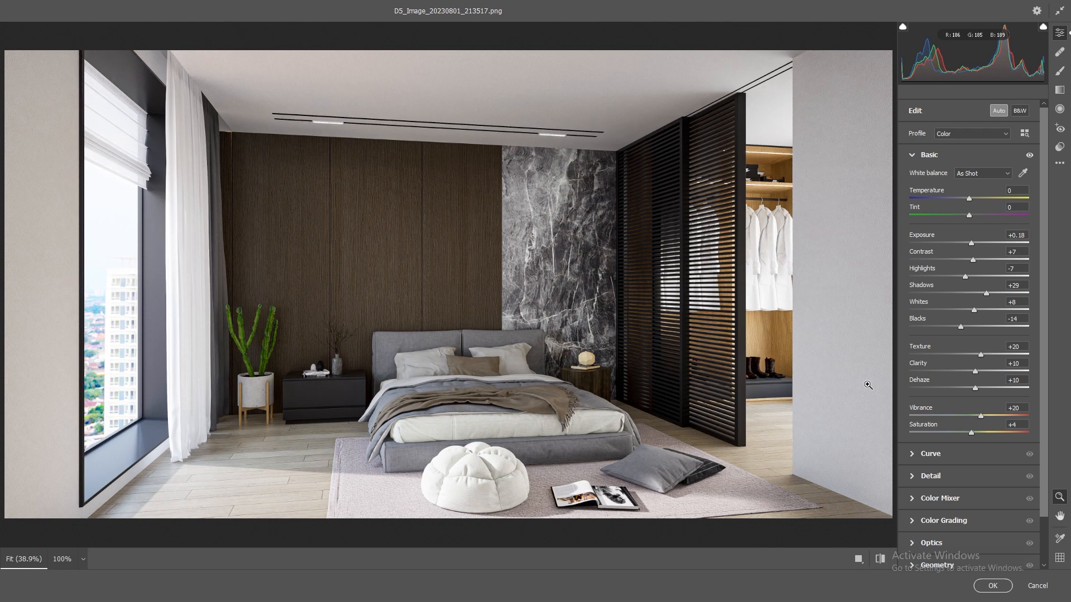
- Adjust the parametric tone curve to Highlights -33, Lights +11, Darks +20 and Shadows +23
click(913, 455)
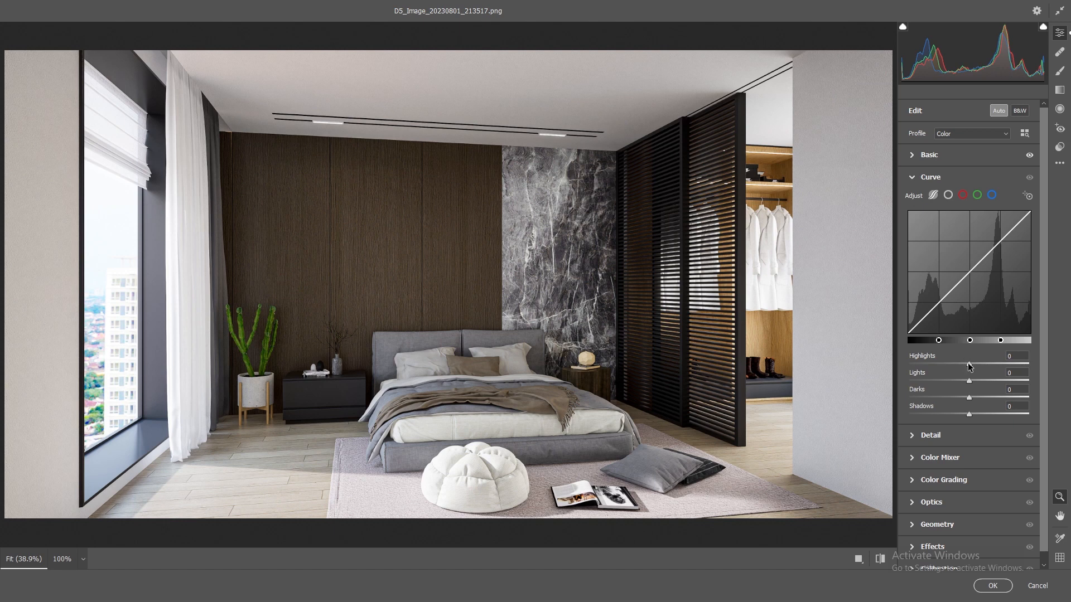
mouse_move(969, 366)
mouse_down()
mouse_move(1002, 365)
mouse_move(971, 370)
mouse_up()
mouse_move(968, 379)
mouse_down()
mouse_move(956, 379)
mouse_move(968, 397)
mouse_move(978, 393)
mouse_up()
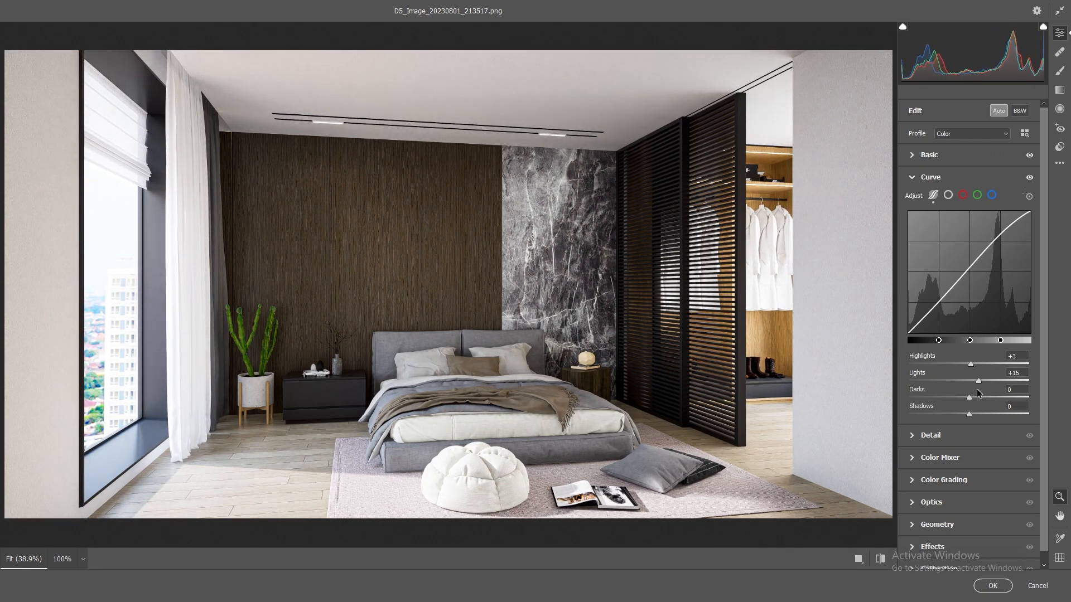
drag(963, 398, 983, 415)
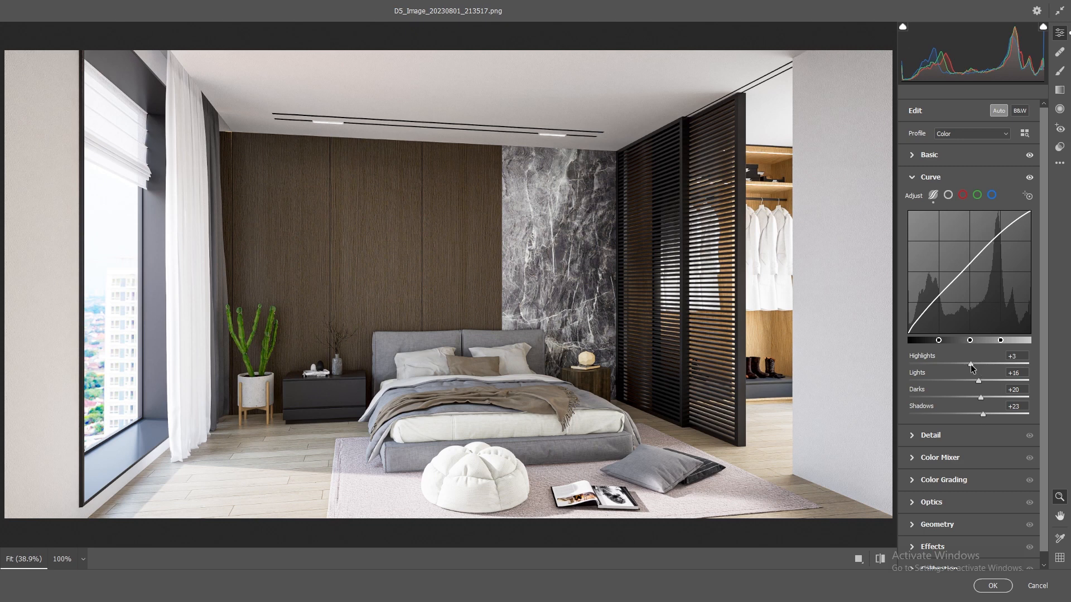
drag(970, 365, 976, 390)
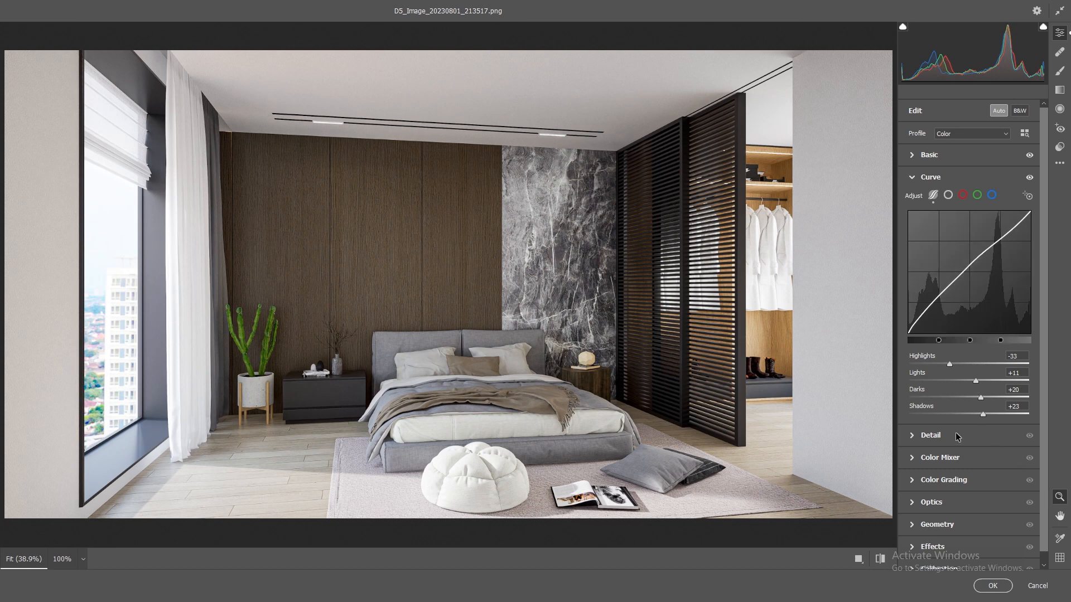
- Lower the Yellows saturation in the Color Mixer and apply the Camera Raw Filter, hiding and showing it to compare the result
click(913, 460)
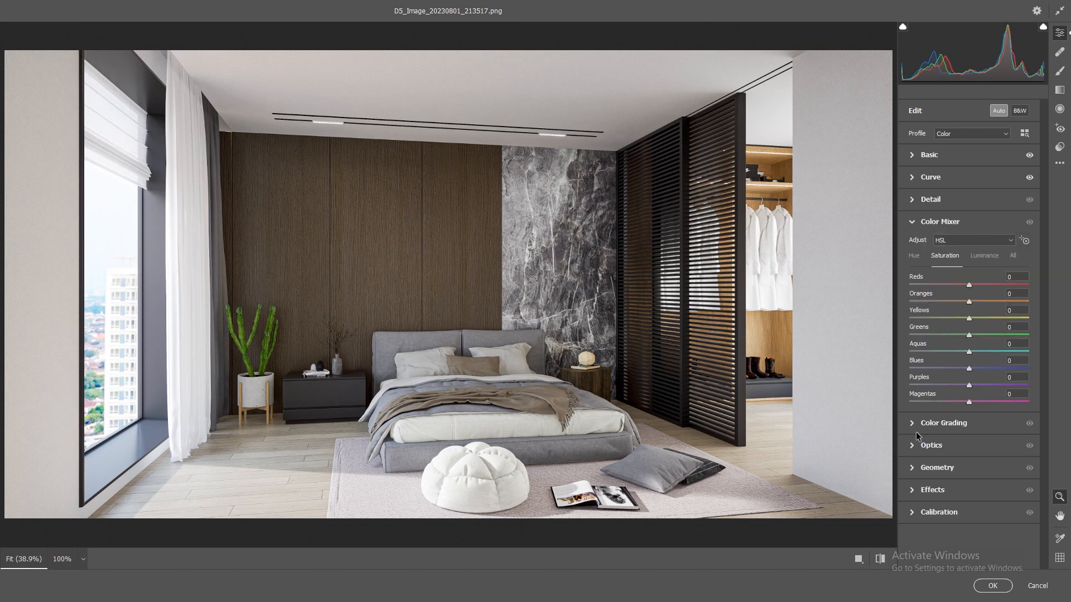
mouse_move(968, 318)
mouse_down()
mouse_move(947, 327)
mouse_move(960, 328)
mouse_up()
double_click(959, 321)
mouse_move(969, 323)
mouse_down()
mouse_move(953, 329)
mouse_move(973, 329)
mouse_move(960, 336)
mouse_up()
click(992, 585)
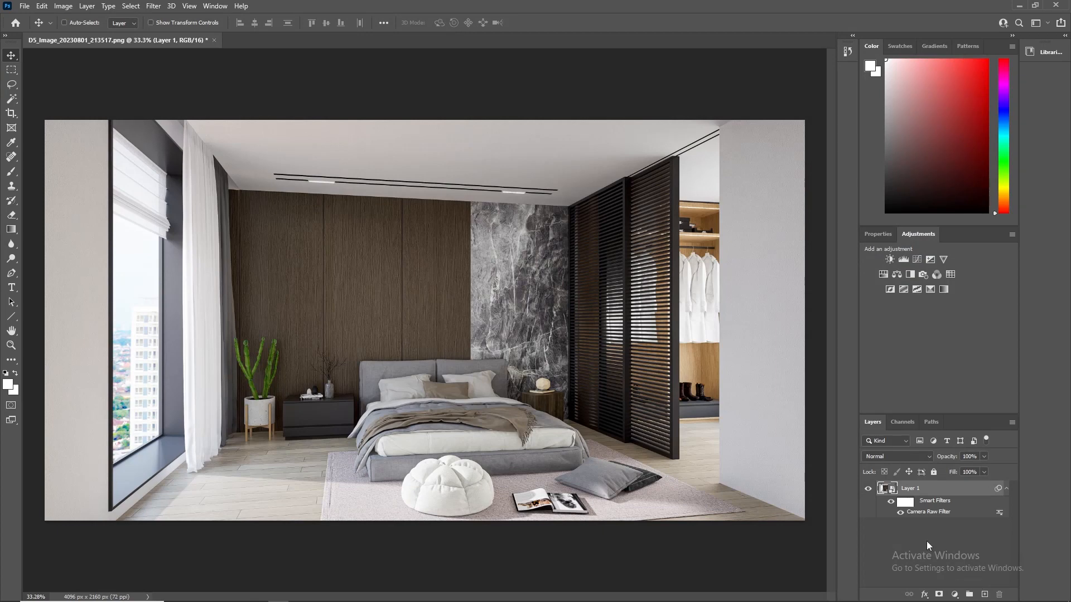
click(893, 506)
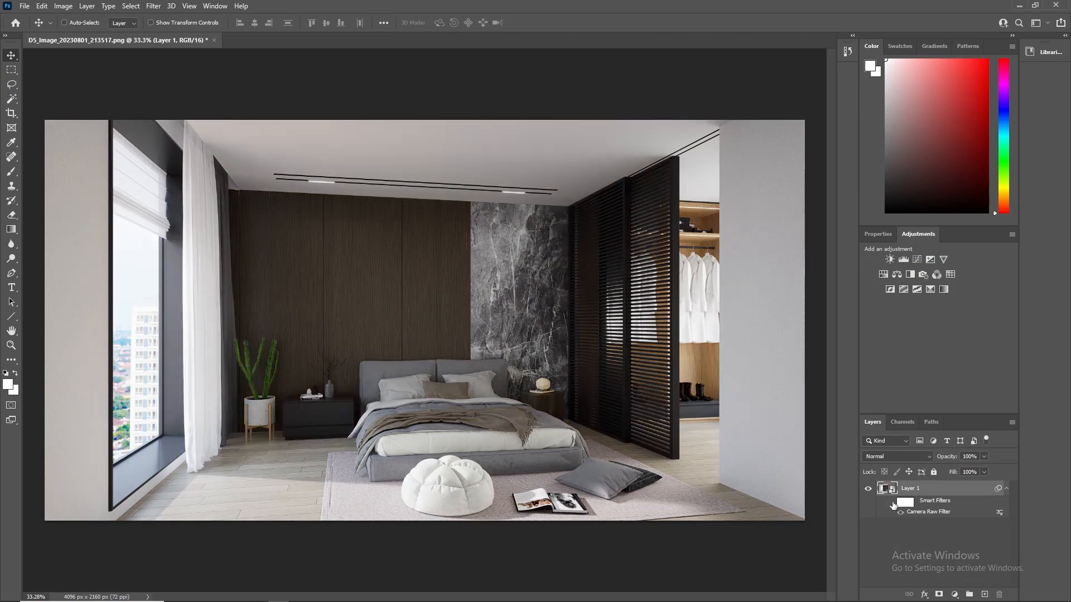
click(893, 504)
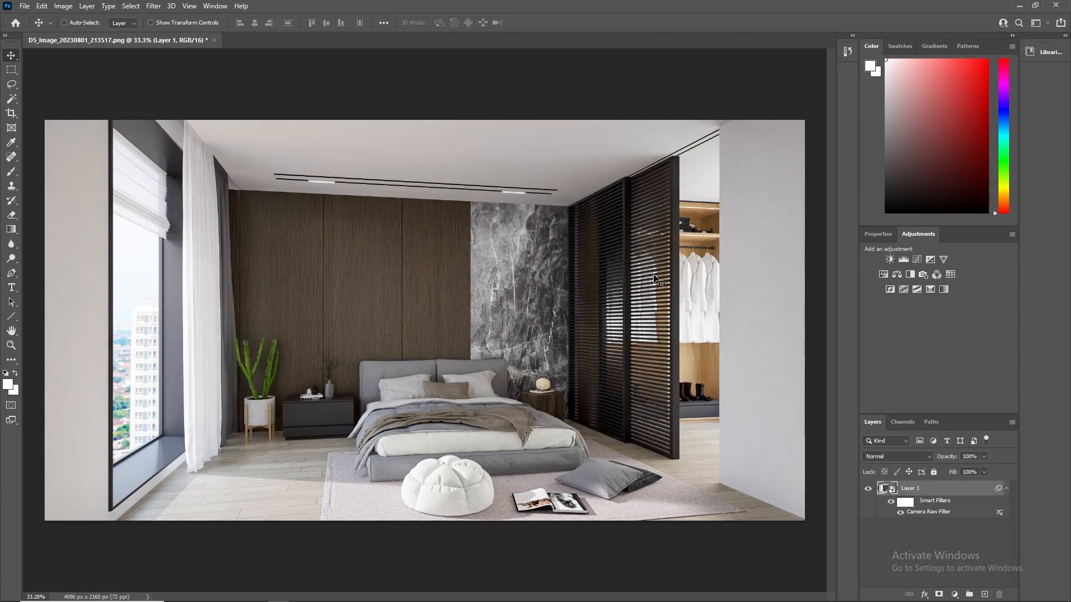
- Place D5_Image_20230801_213517_Reflection.png from the image folder as a new layer above Layer 1 and align it with the canvas
double_click(577, 3)
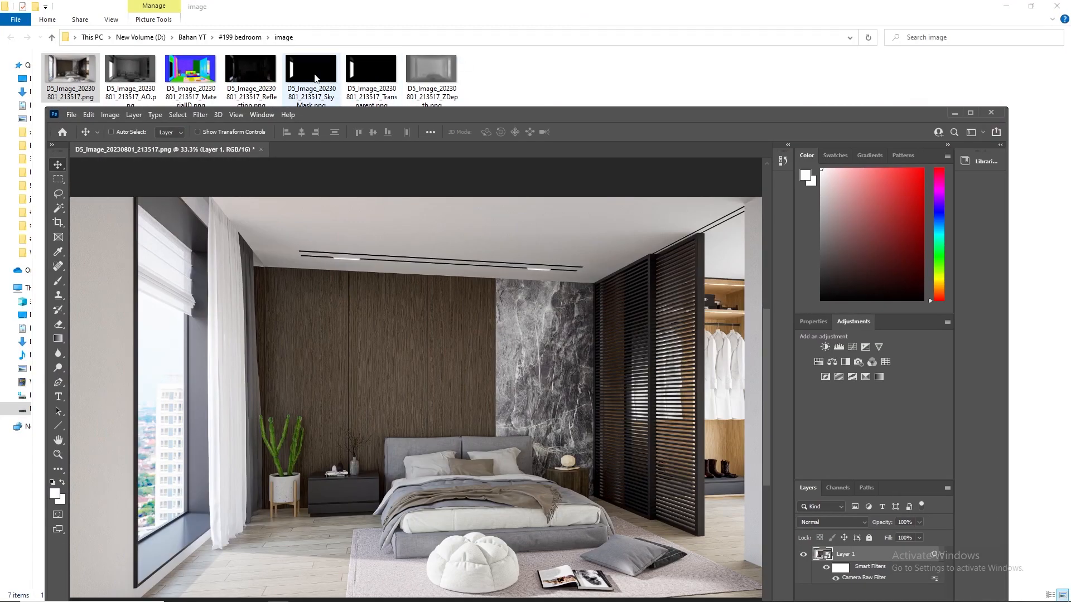
drag(241, 71, 390, 362)
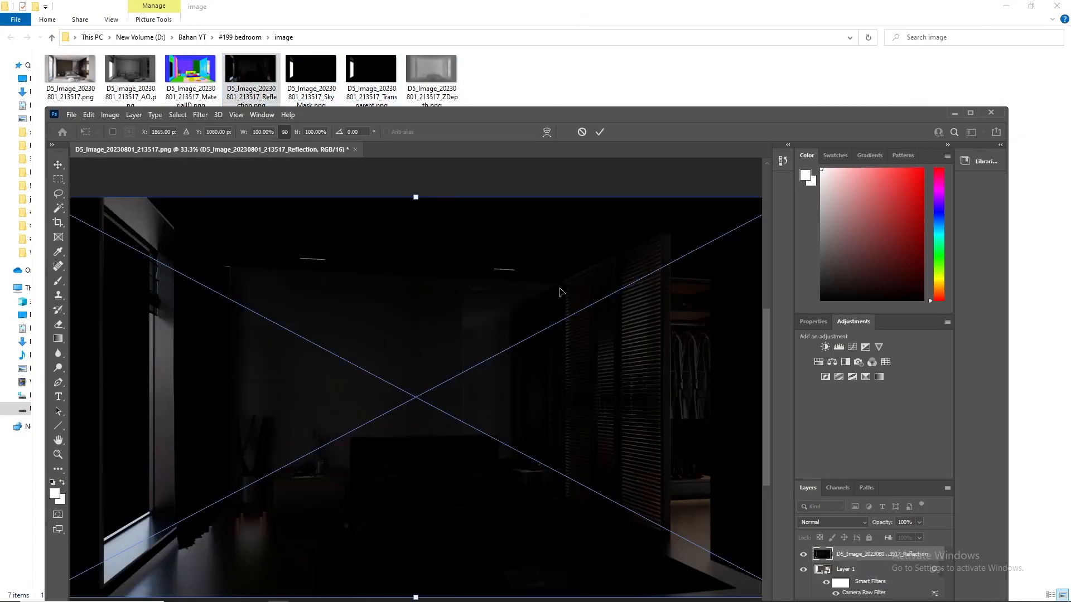
click(600, 132)
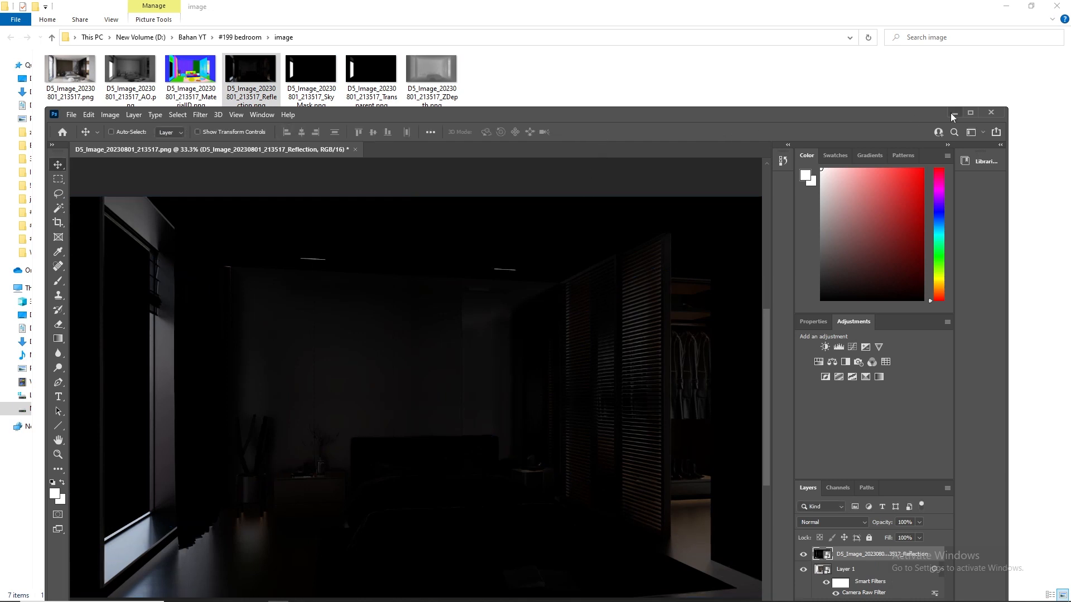
click(971, 113)
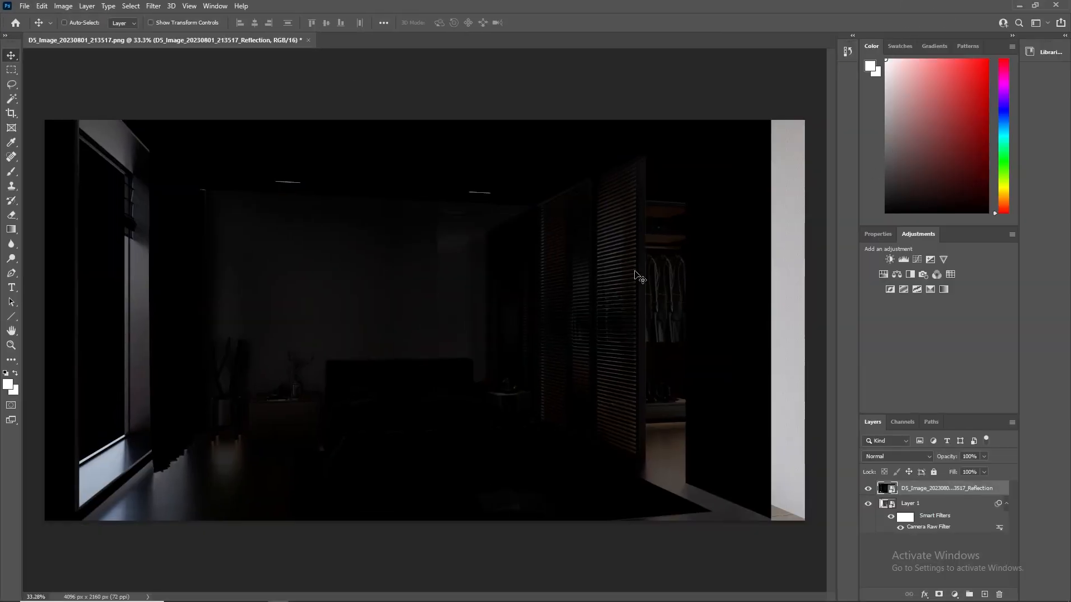
drag(636, 277, 670, 272)
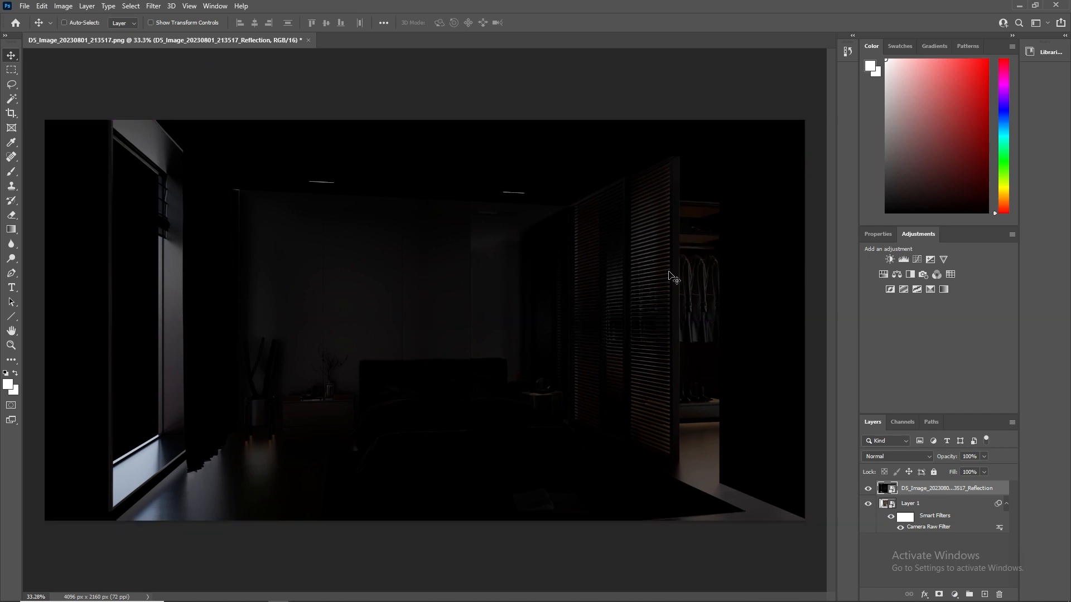
- Try Linear Dodge (Add) blending on the Reflection layer at 38% opacity and compare the image with the layer hidden and shown
click(890, 455)
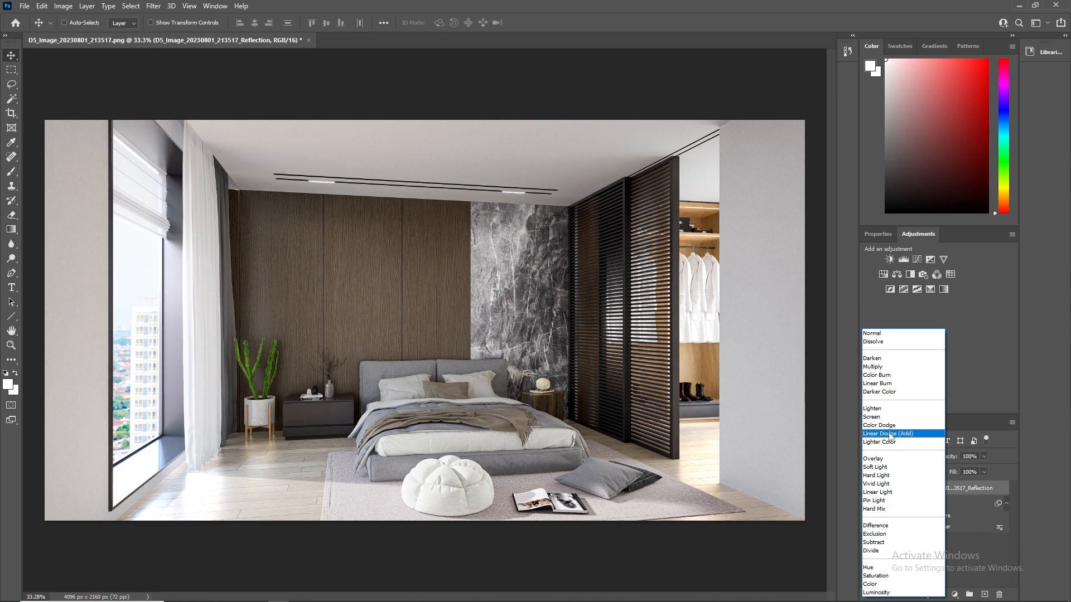
click(888, 434)
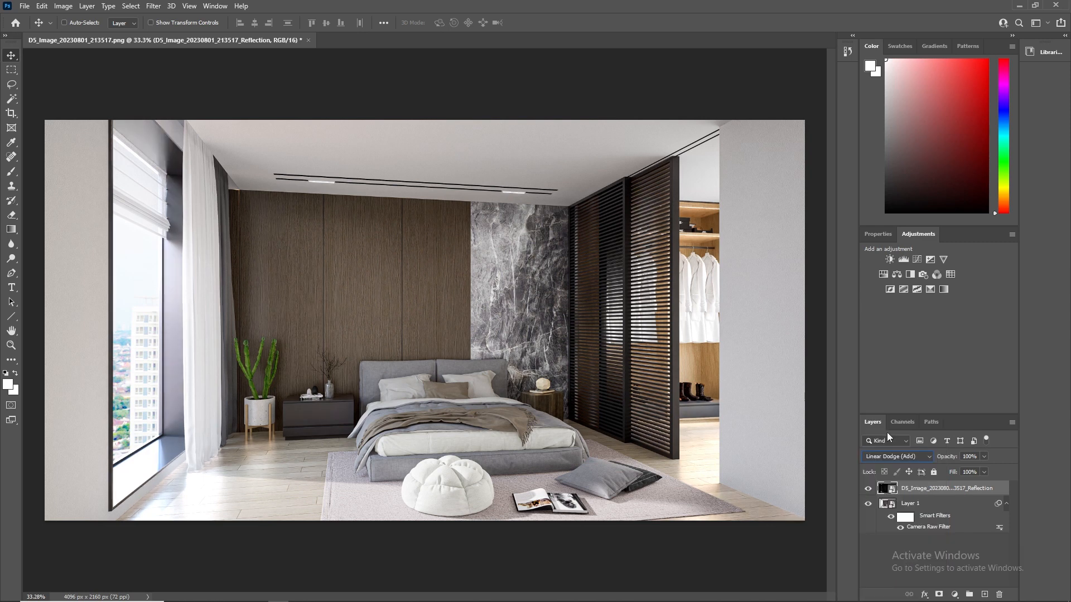
click(984, 457)
mouse_move(981, 471)
mouse_down()
mouse_move(945, 472)
mouse_move(969, 473)
mouse_up()
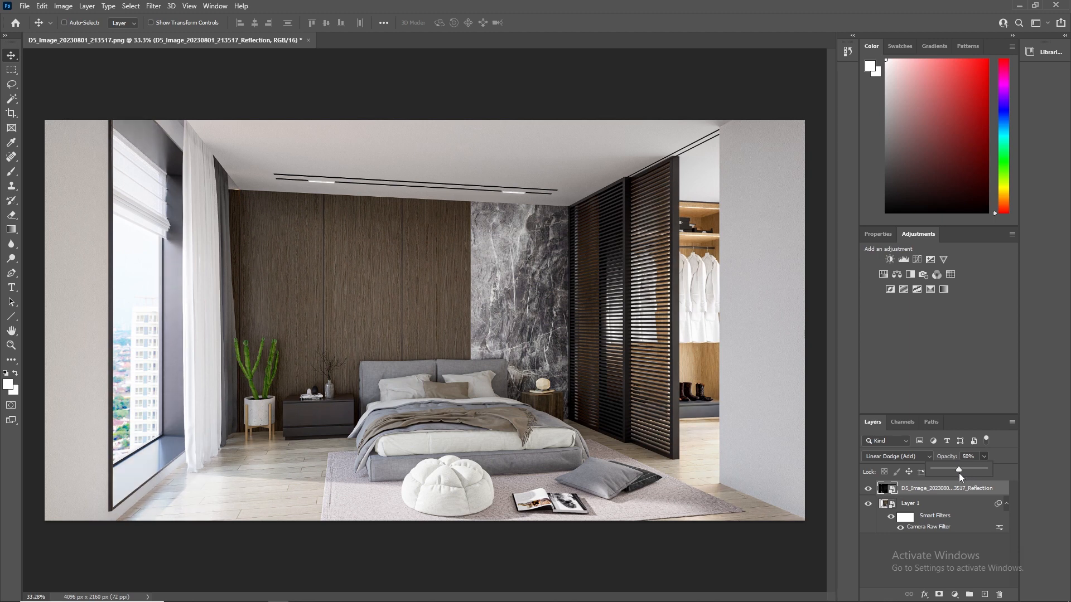
drag(957, 474, 946, 475)
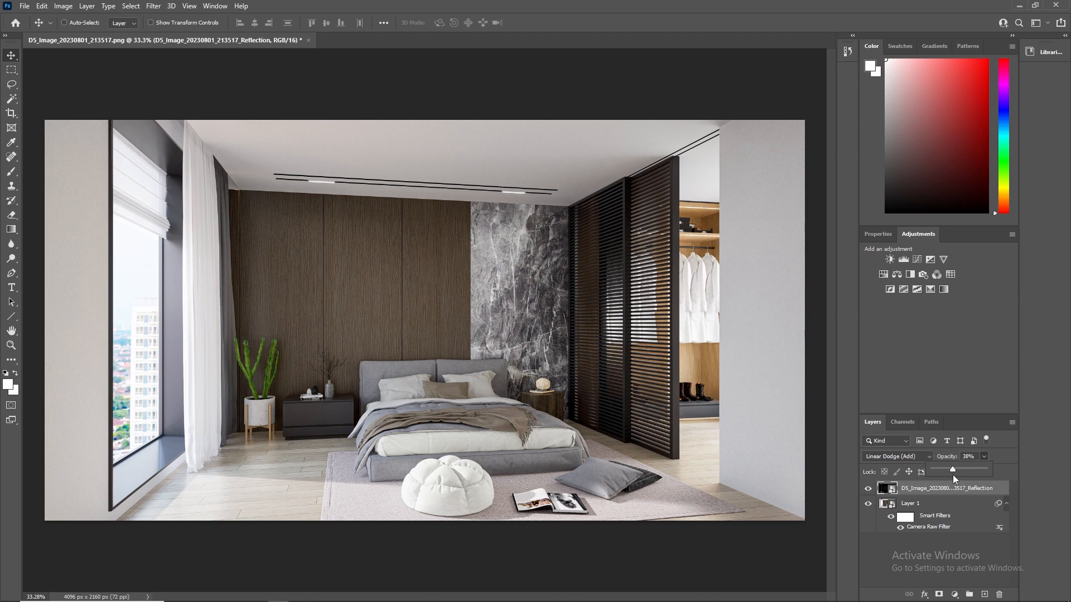
click(868, 489)
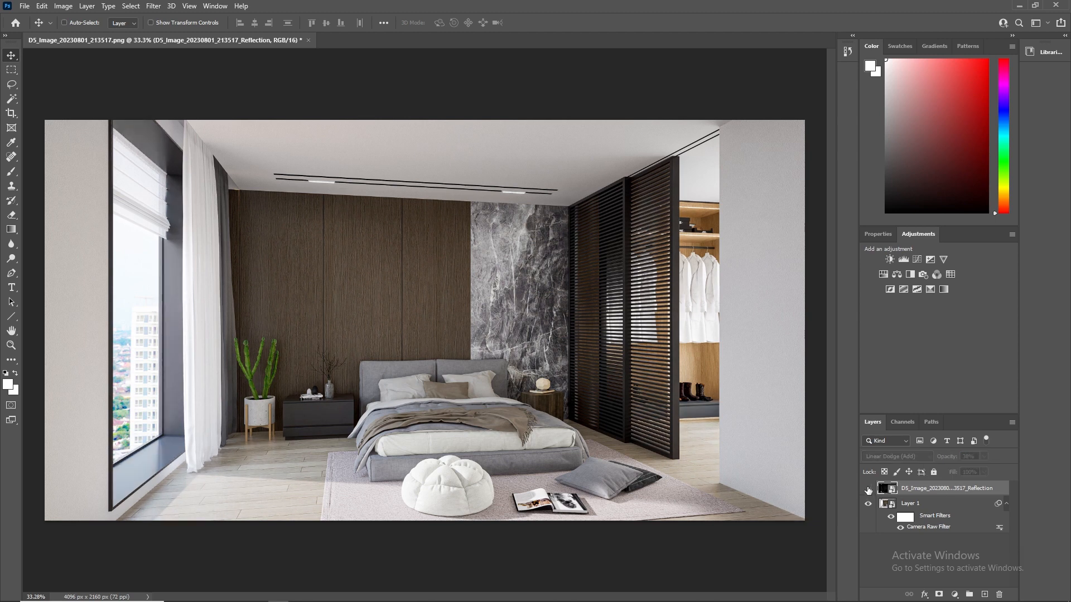
click(867, 489)
click(868, 489)
click(867, 489)
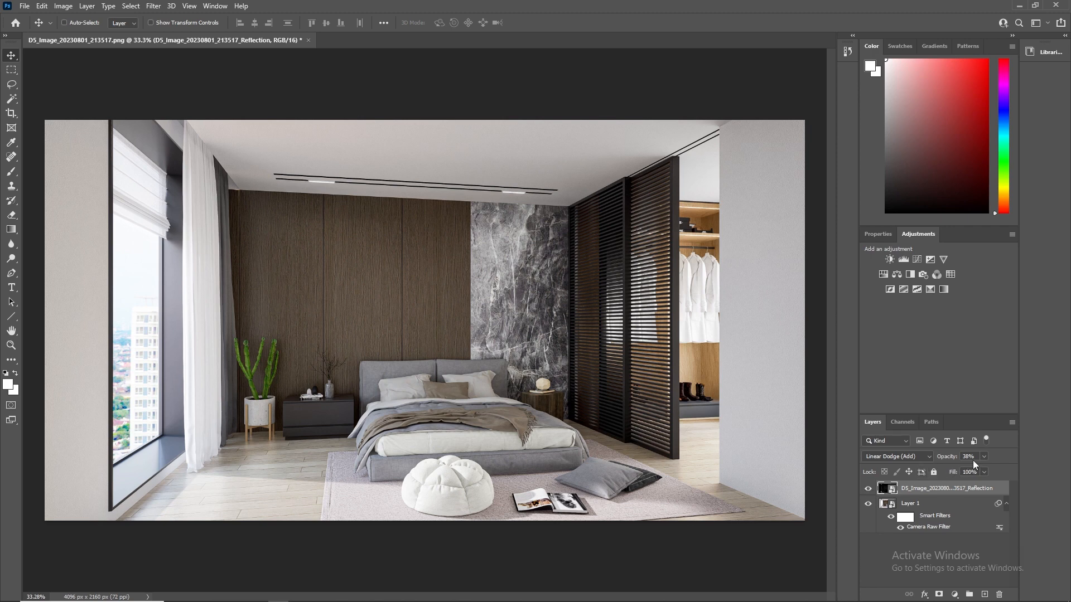
- Set the Reflection layer to 100% opacity with Screen blending and compare the image with the layer hidden and shown
drag(980, 466, 1023, 473)
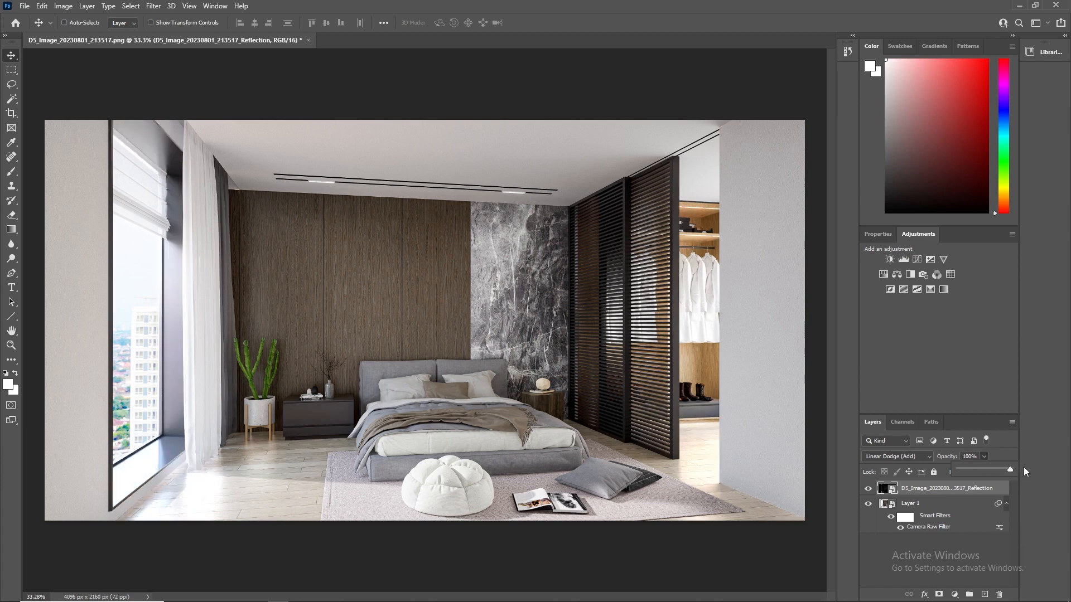
click(913, 455)
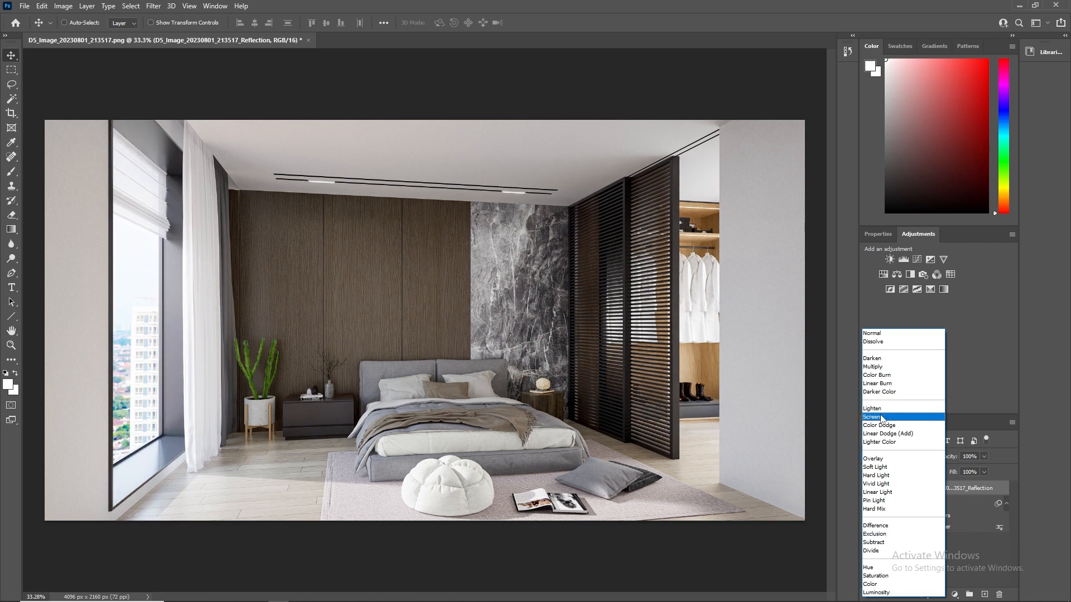
click(878, 417)
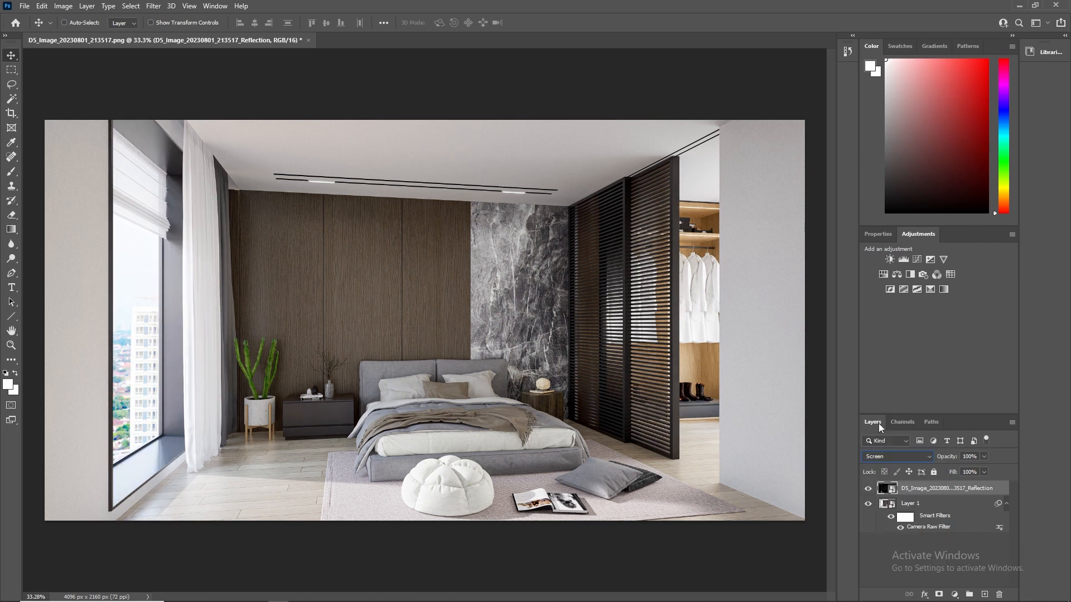
click(868, 490)
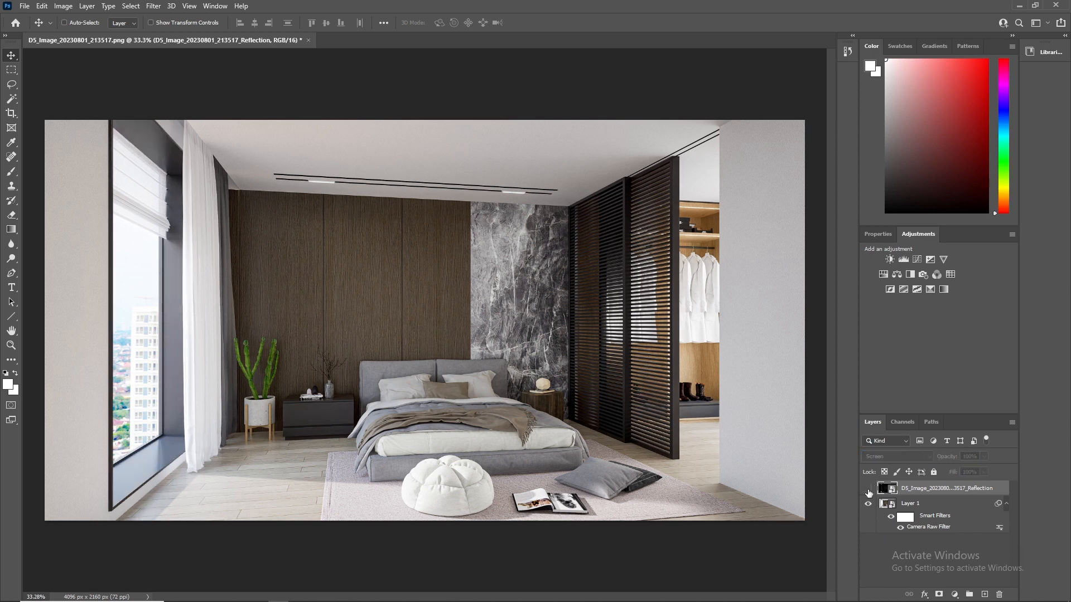
click(868, 491)
click(869, 491)
click(868, 490)
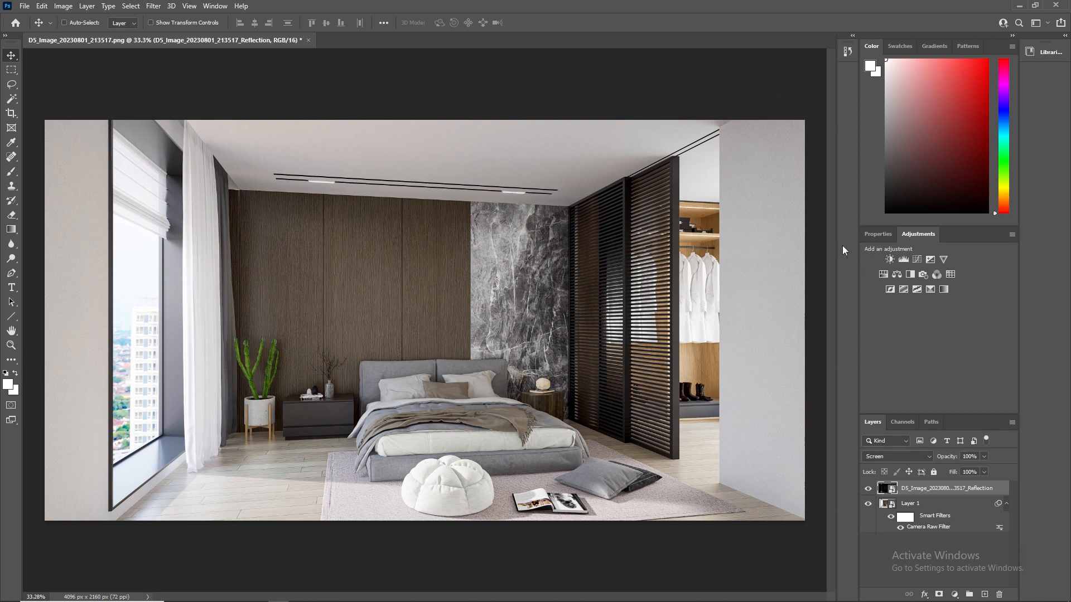
- Place D5_Image_20230801_213517_AO.png from the image folder as the uppermost layer and align it with the canvas
double_click(685, 5)
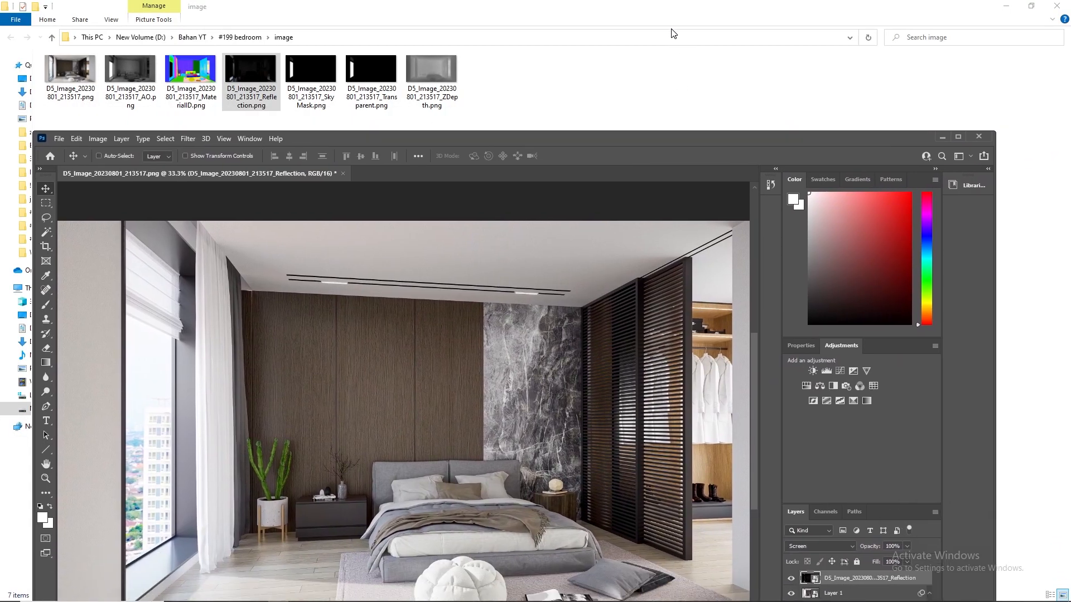
drag(130, 78, 315, 287)
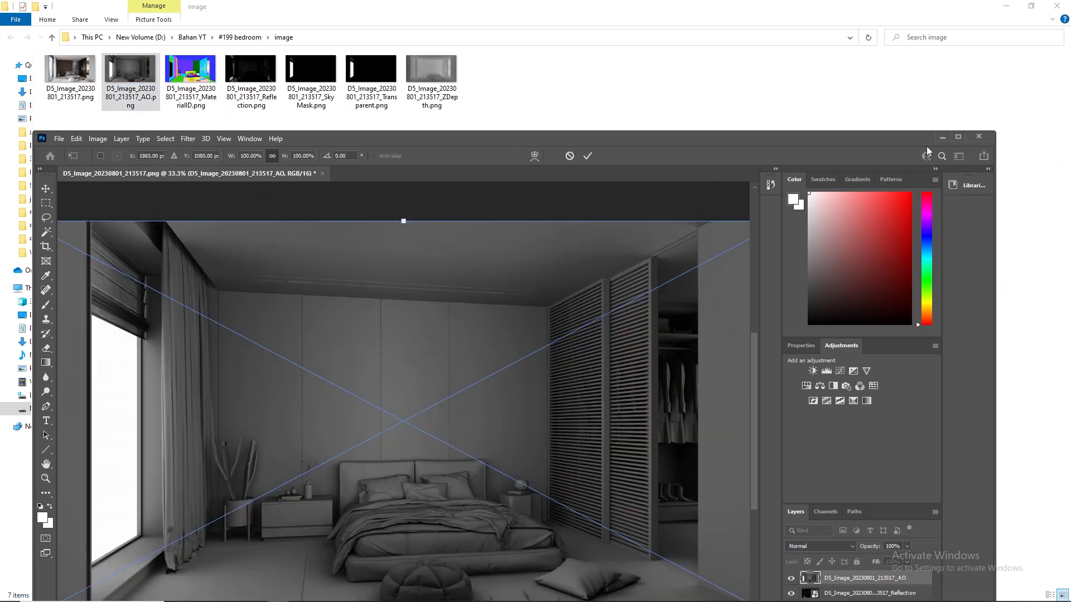
click(957, 137)
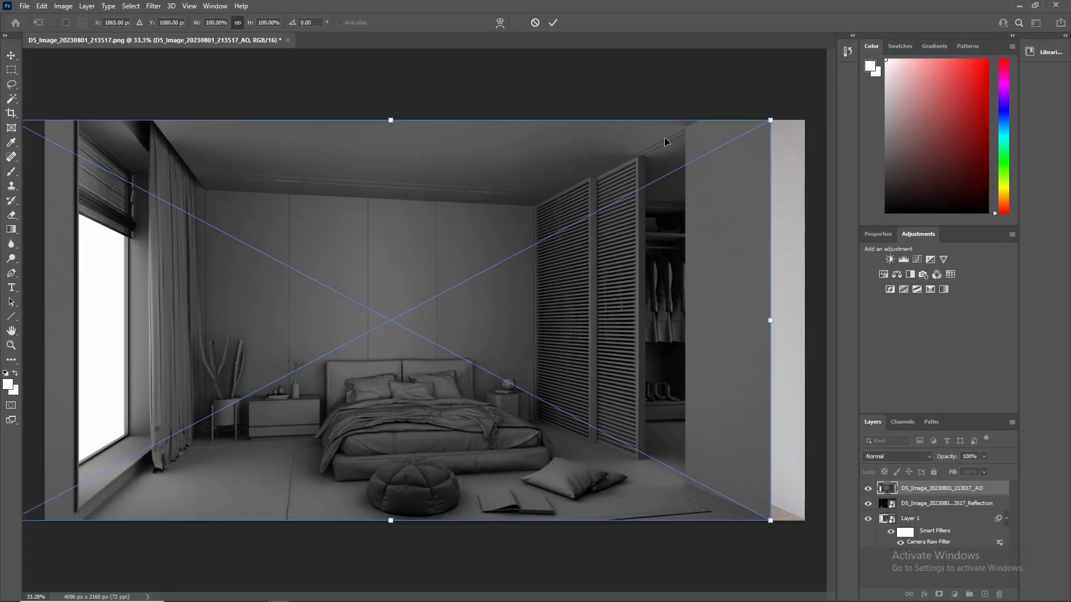
drag(664, 138, 698, 138)
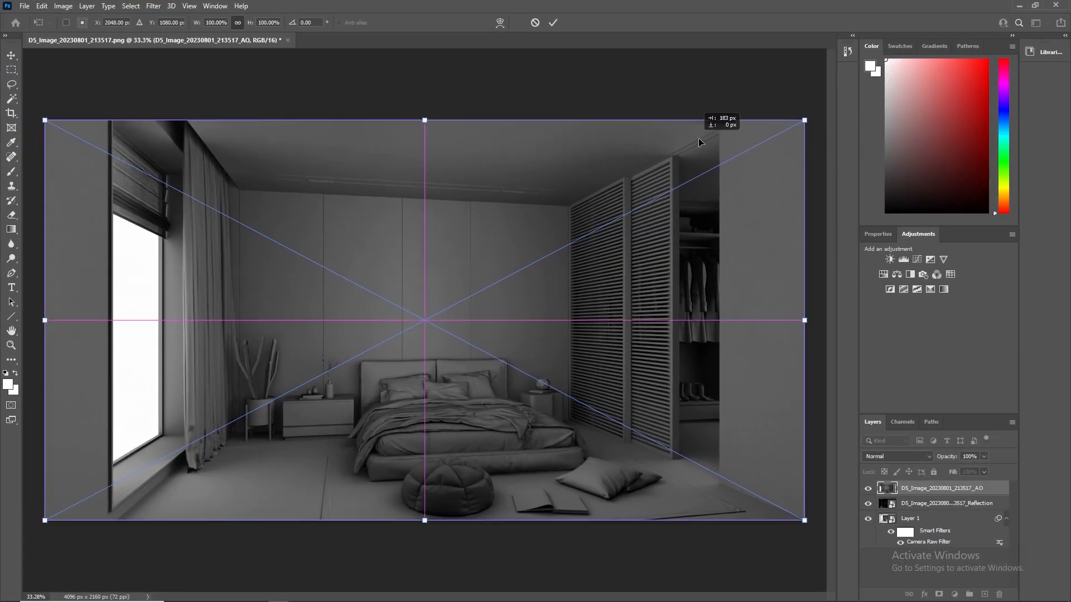
click(553, 22)
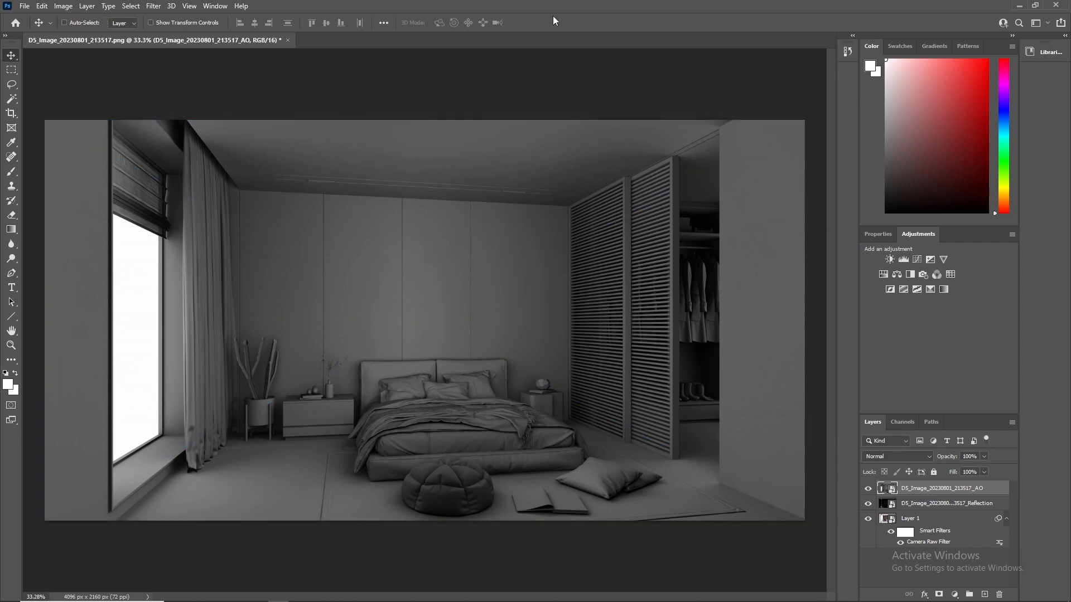
- Try Soft Light blending on the AO layer at opacities including 13%, 10%, 0% and 100%
click(929, 457)
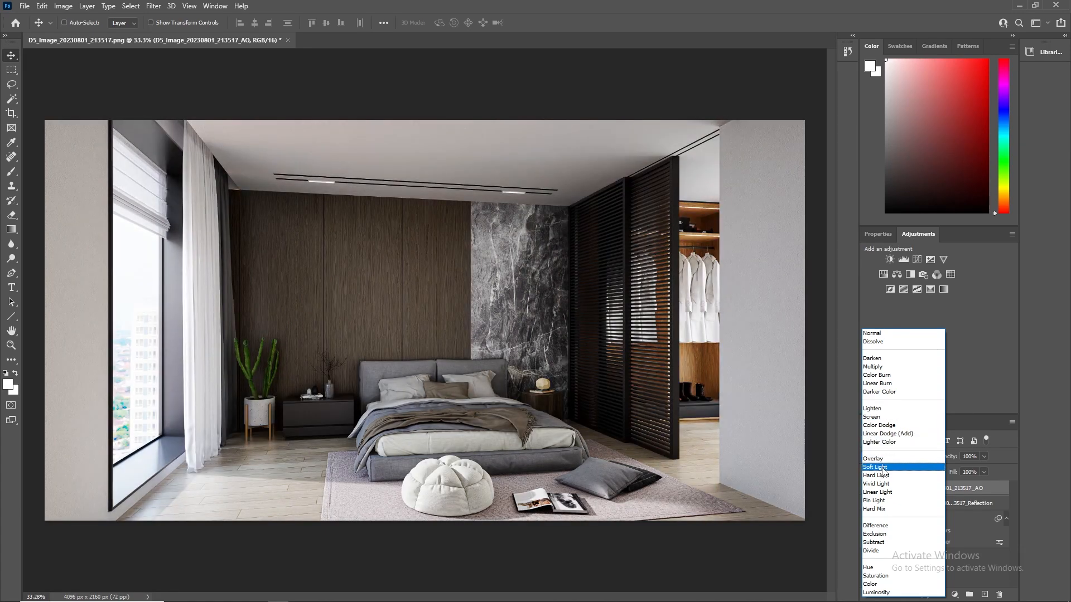
click(882, 471)
click(984, 457)
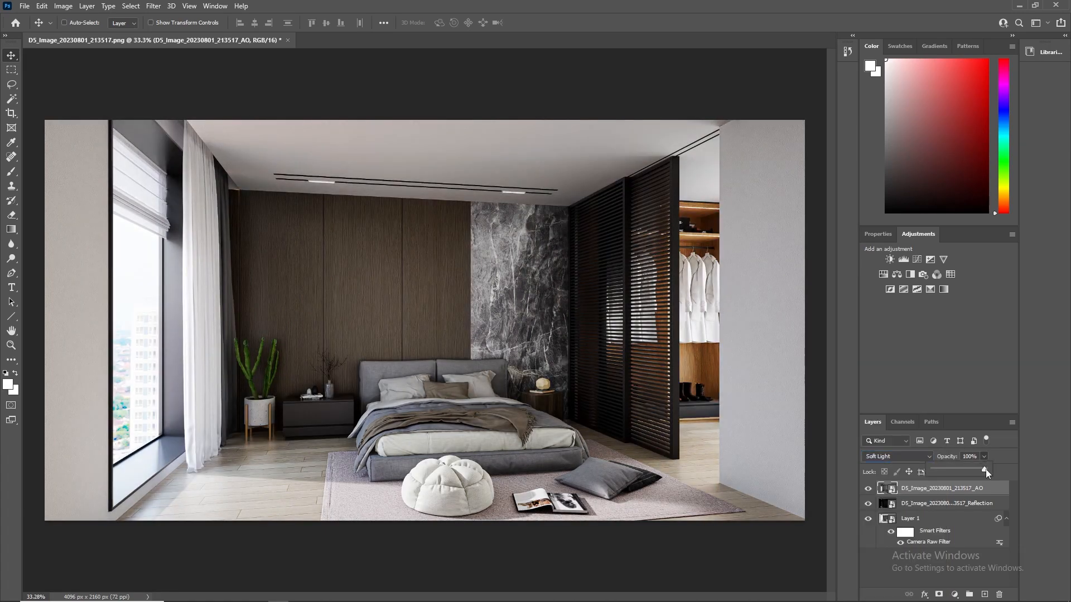
drag(968, 472, 937, 472)
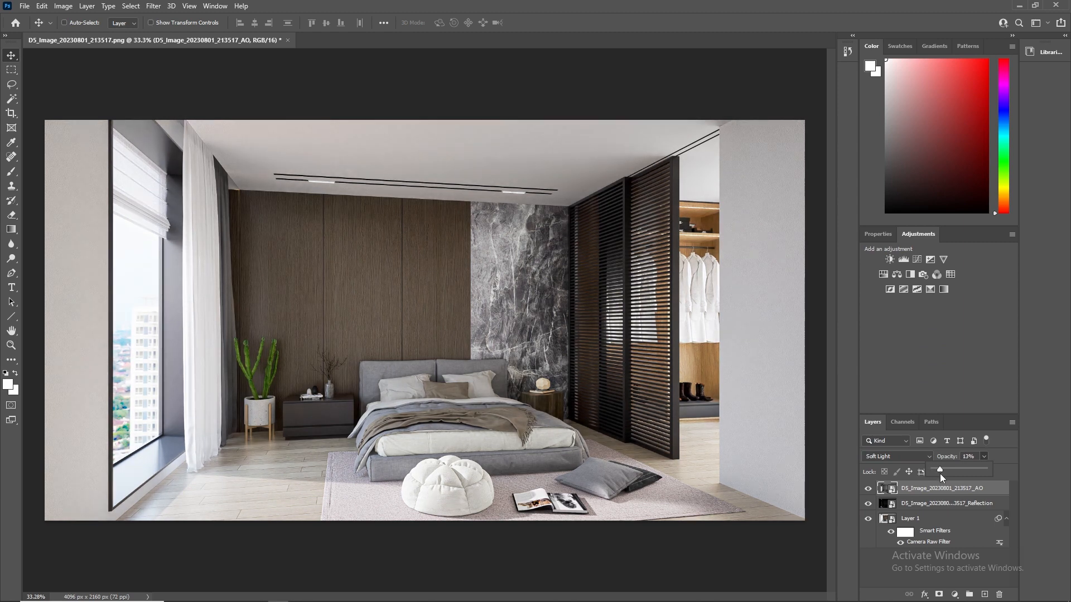
drag(935, 473, 1005, 471)
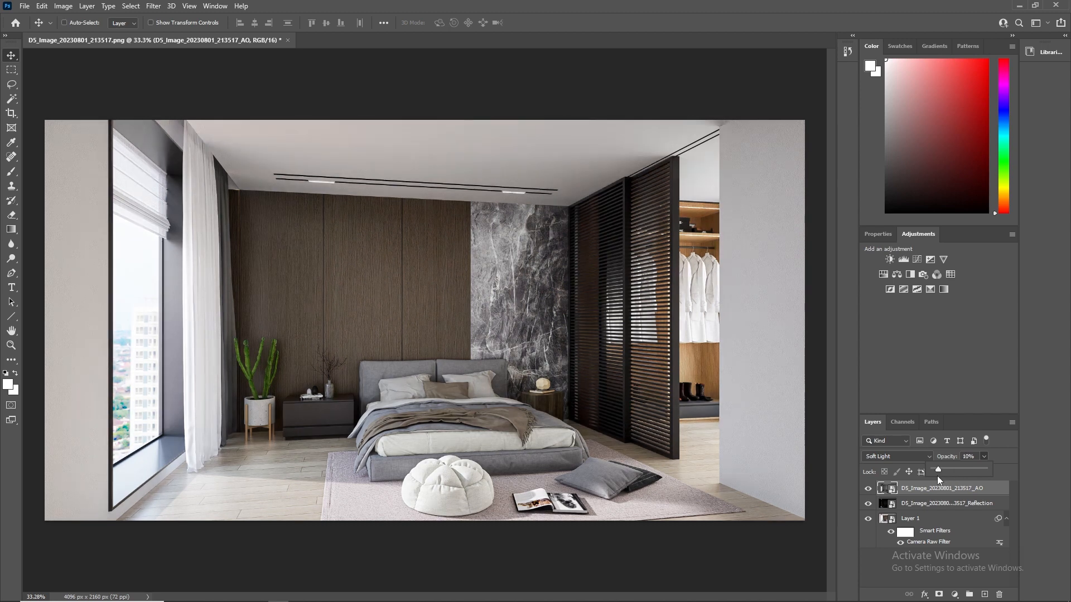
drag(937, 476, 935, 476)
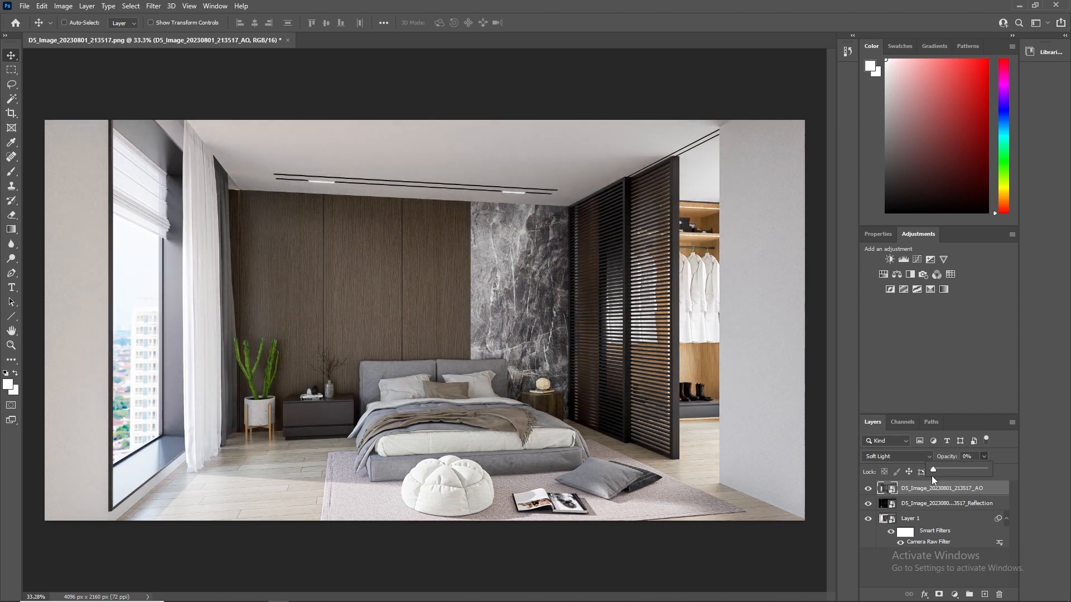
drag(931, 477, 942, 478)
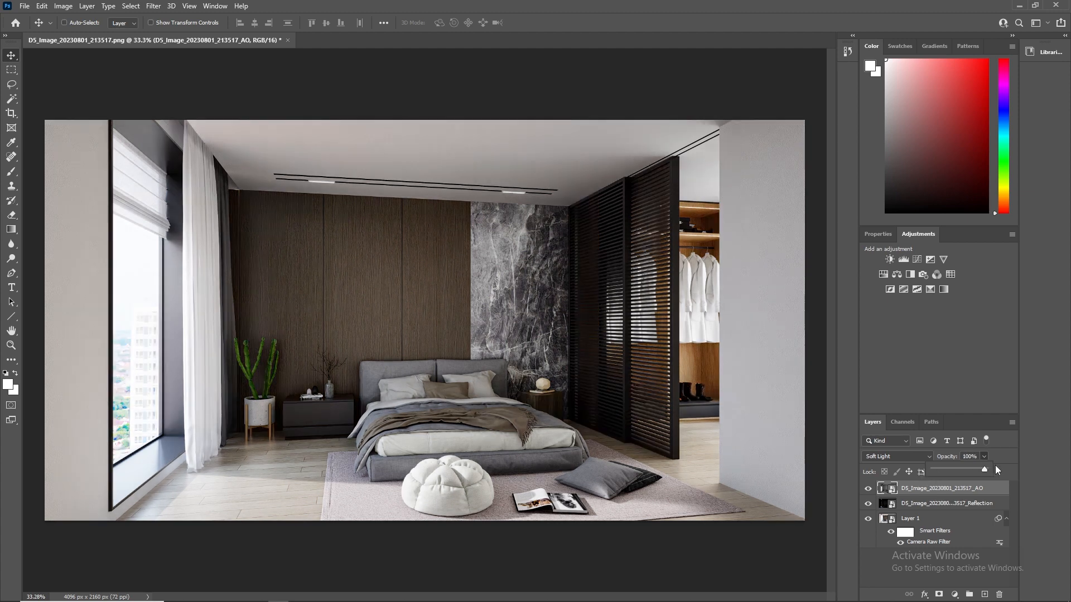
drag(995, 467, 927, 473)
drag(951, 472, 1002, 470)
- Set the AO layer to Soft Light at 13% opacity and compare the image with the layer hidden and shown
click(908, 452)
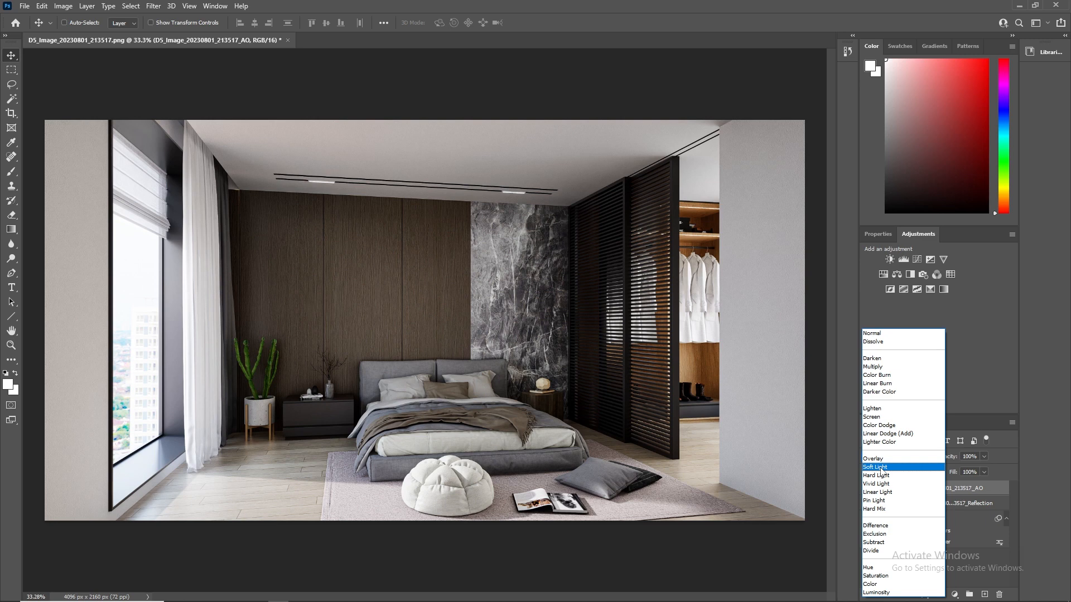
click(880, 472)
click(983, 457)
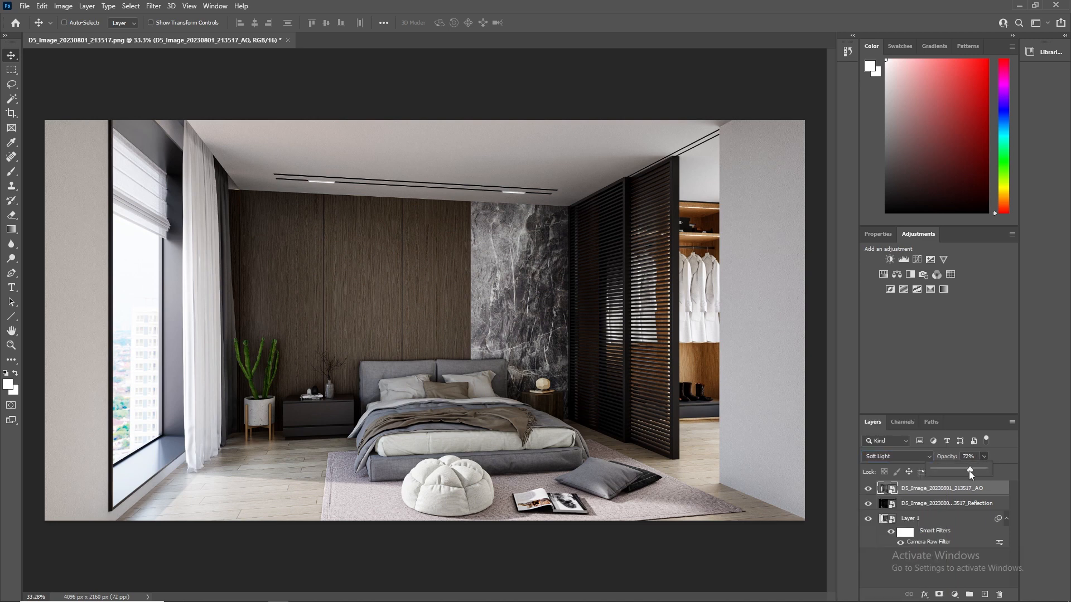
drag(970, 471, 942, 472)
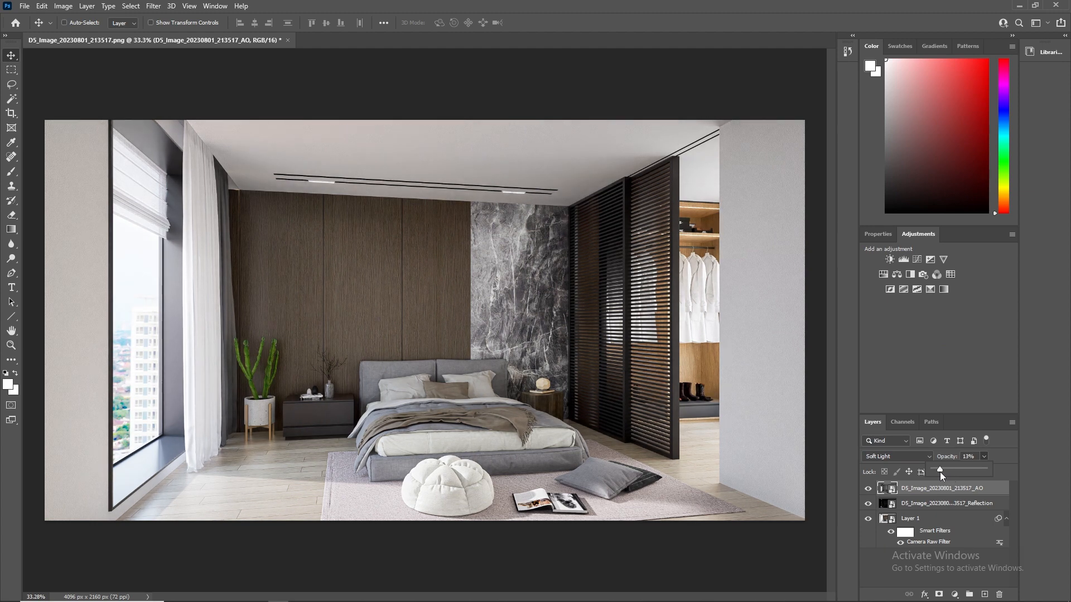
click(868, 489)
click(868, 489)
alt+scroll(536, 279, up, 1)
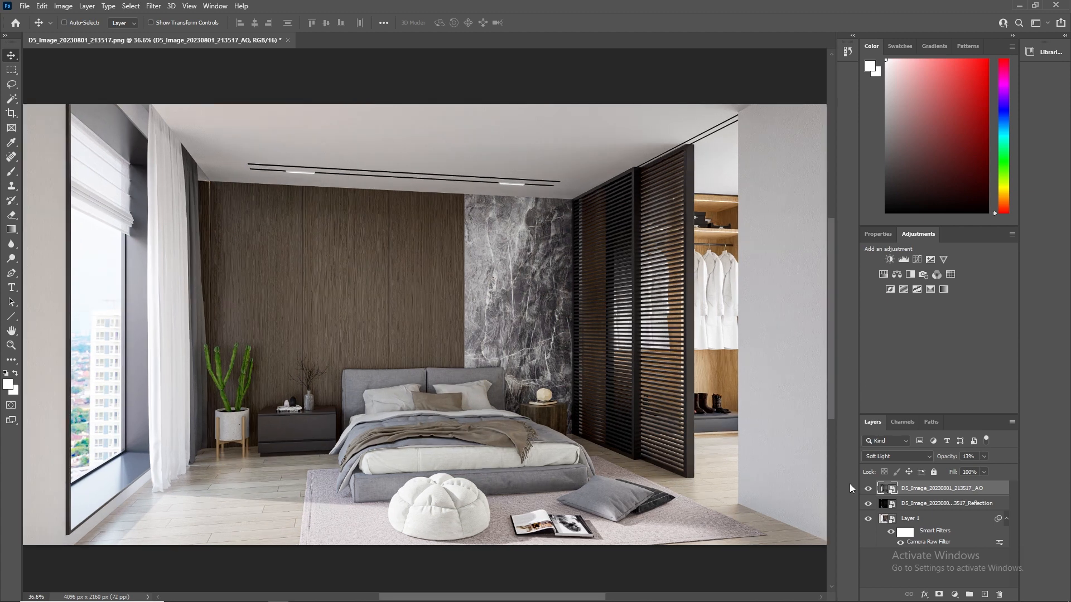
- Compare the image with the AO layer hidden and shown, and likewise with the Reflection layer hidden and shown
click(867, 489)
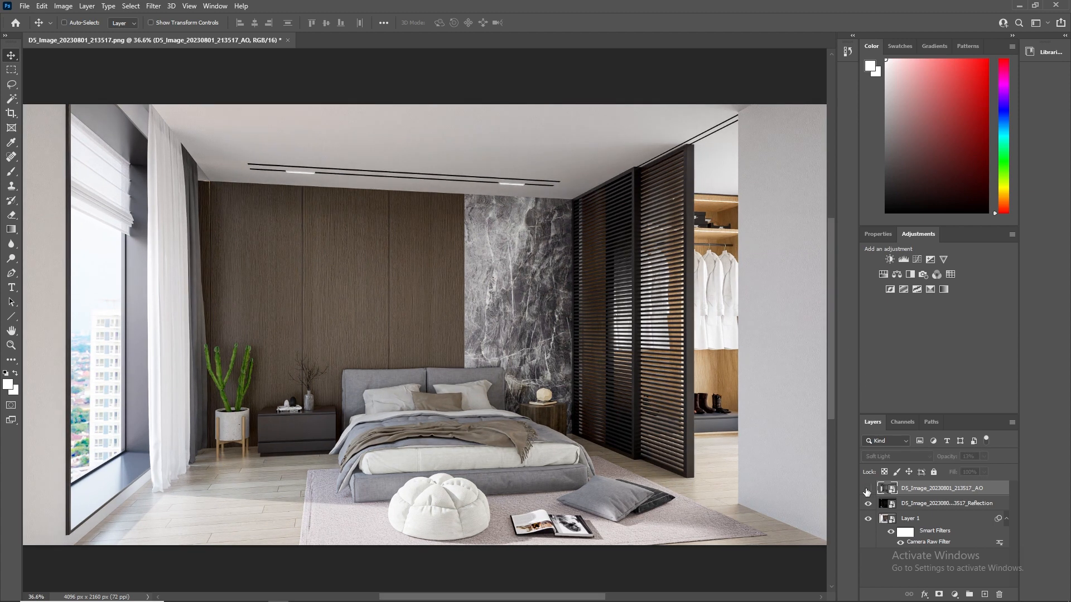
click(867, 489)
click(868, 504)
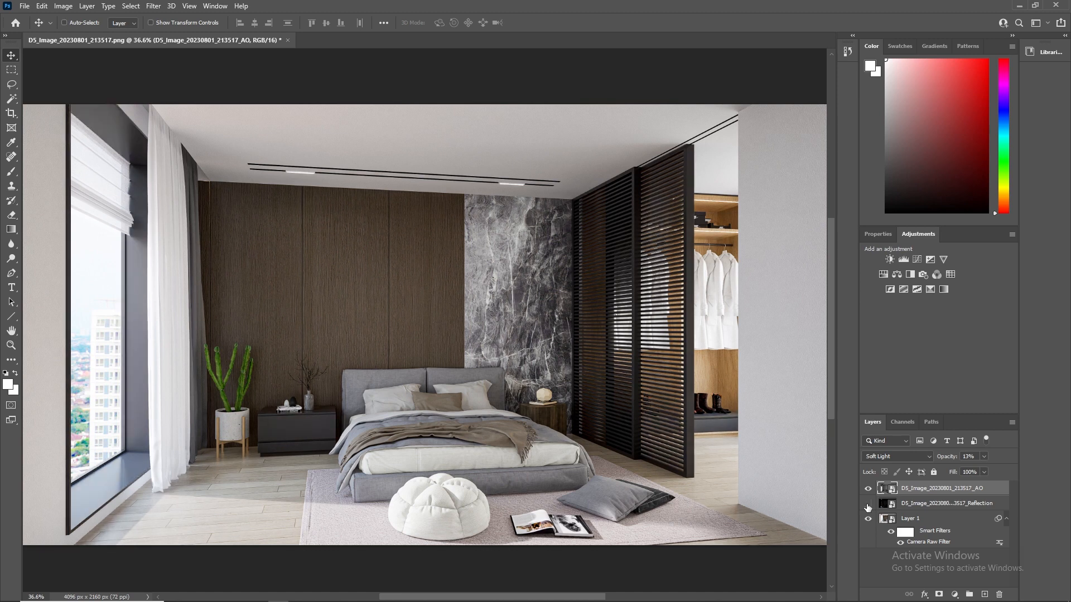
click(868, 504)
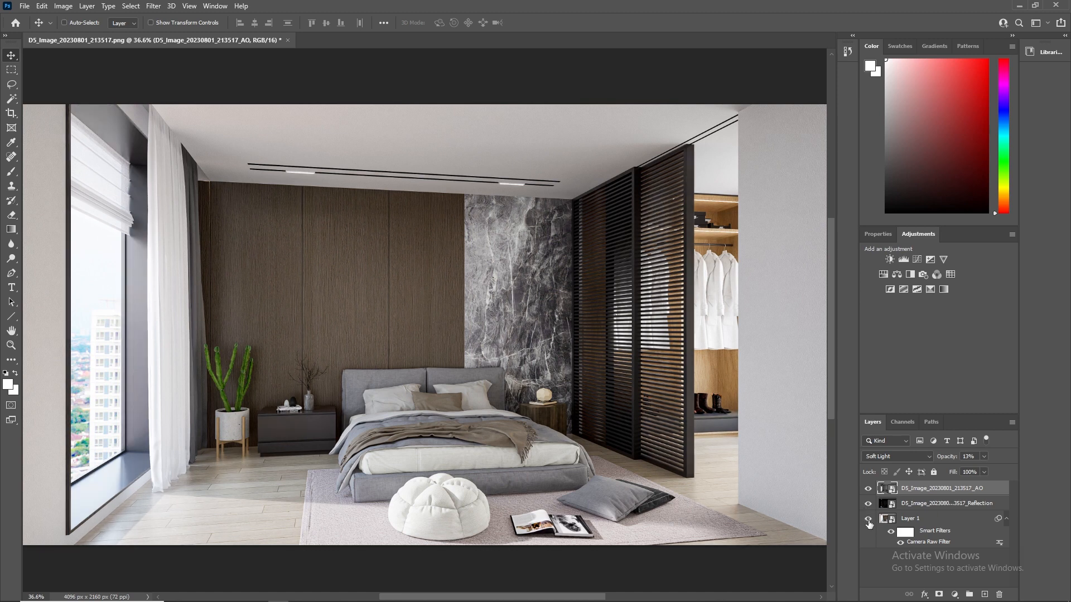
- Compare the image with Layer 1 and its Camera Raw smart filter switched off and on, leaving both visible
click(868, 519)
click(868, 519)
click(888, 534)
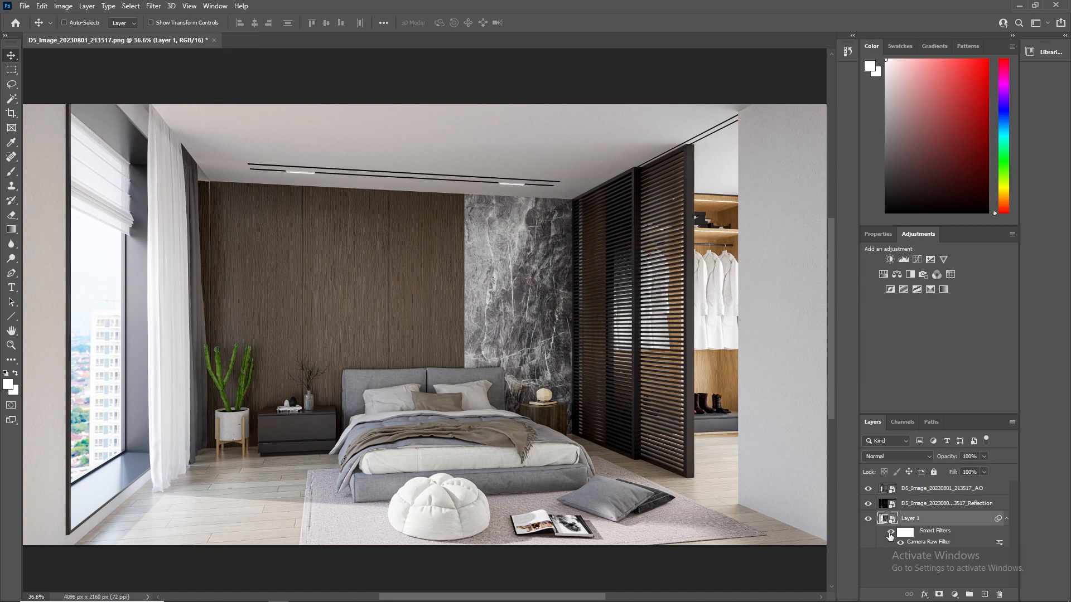
click(890, 535)
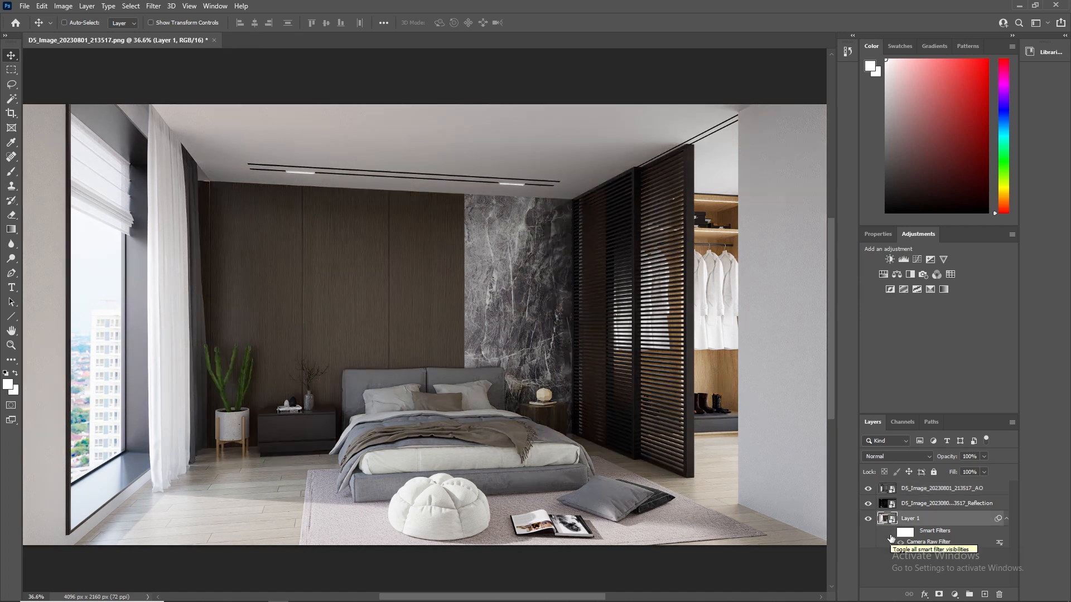
click(891, 535)
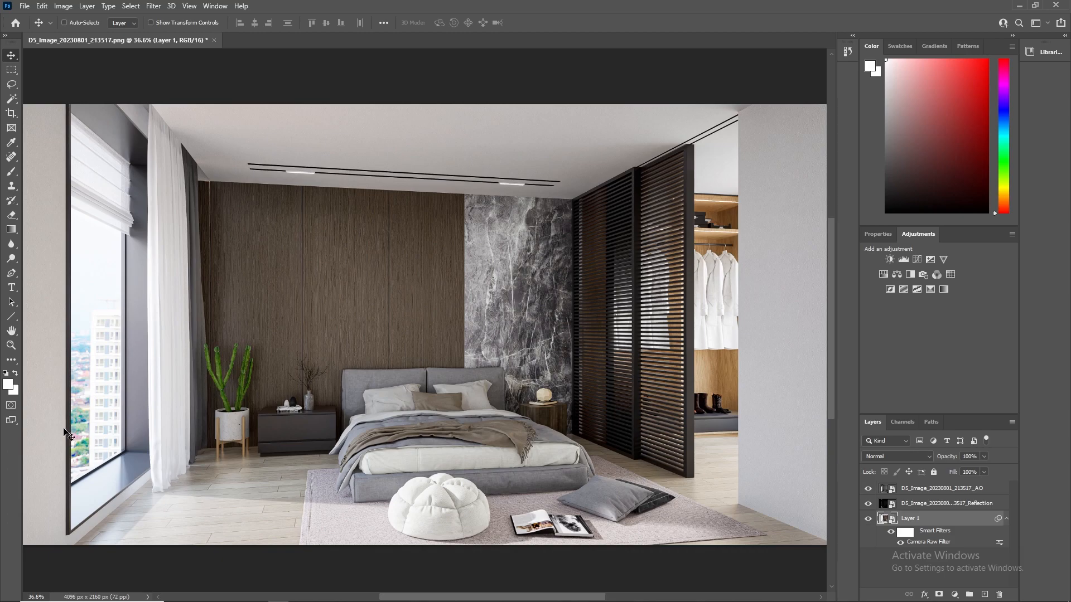